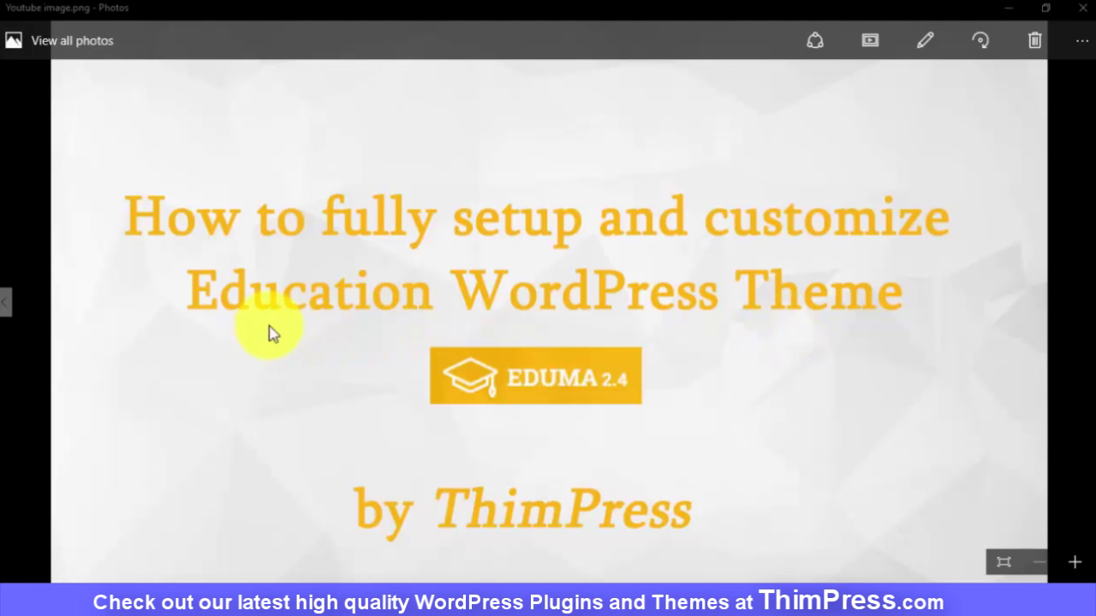
# Step: Minimize the photo viewer and highlight the Education WordPress Theme title on ThemeForest
pyautogui.click(1008, 8)
pyautogui.moveTo(282, 145)
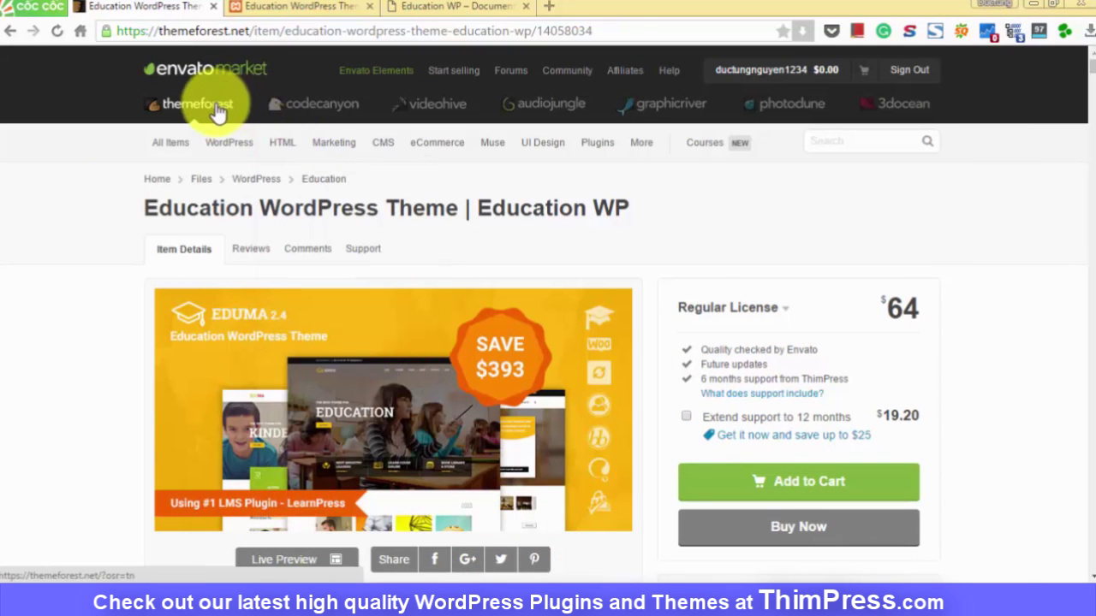
pyautogui.moveTo(150, 209); pyautogui.dragTo(454, 211)
# Step: Scroll through the item page's features, 9+ Education Demos and one-click Demo Importer
pyautogui.scroll(-2, 384, 227)
pyautogui.scroll(-1, 101, 233)
pyautogui.scroll(1, 103, 232)
pyautogui.scroll(-6, 34, 291)
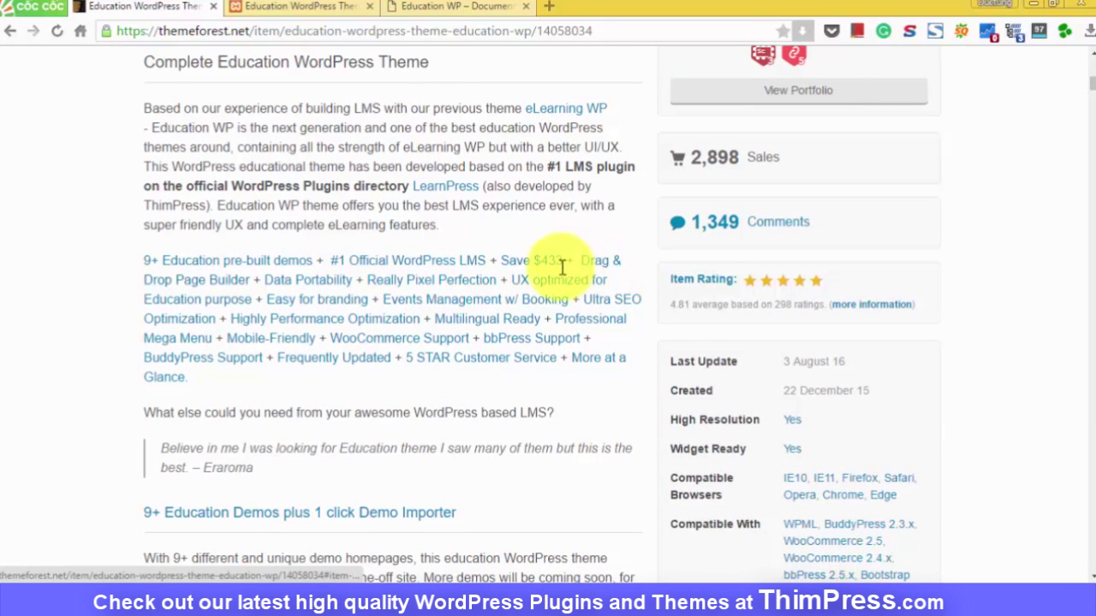
pyautogui.scroll(-10, 120, 329)
pyautogui.scroll(-15, 120, 329)
pyautogui.scroll(2, 115, 325)
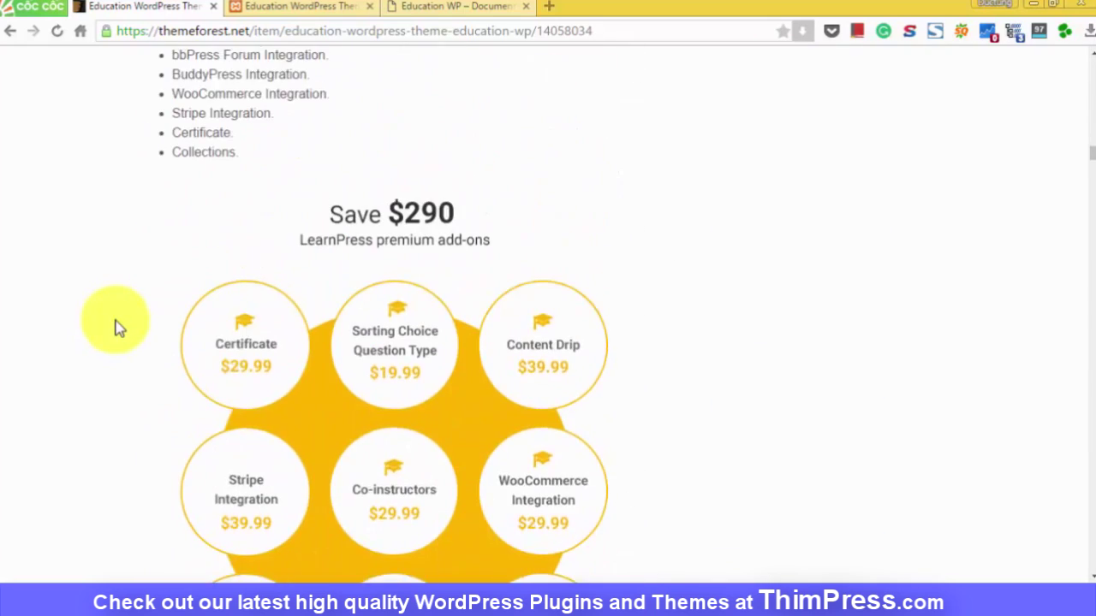
pyautogui.scroll(-1, 115, 325)
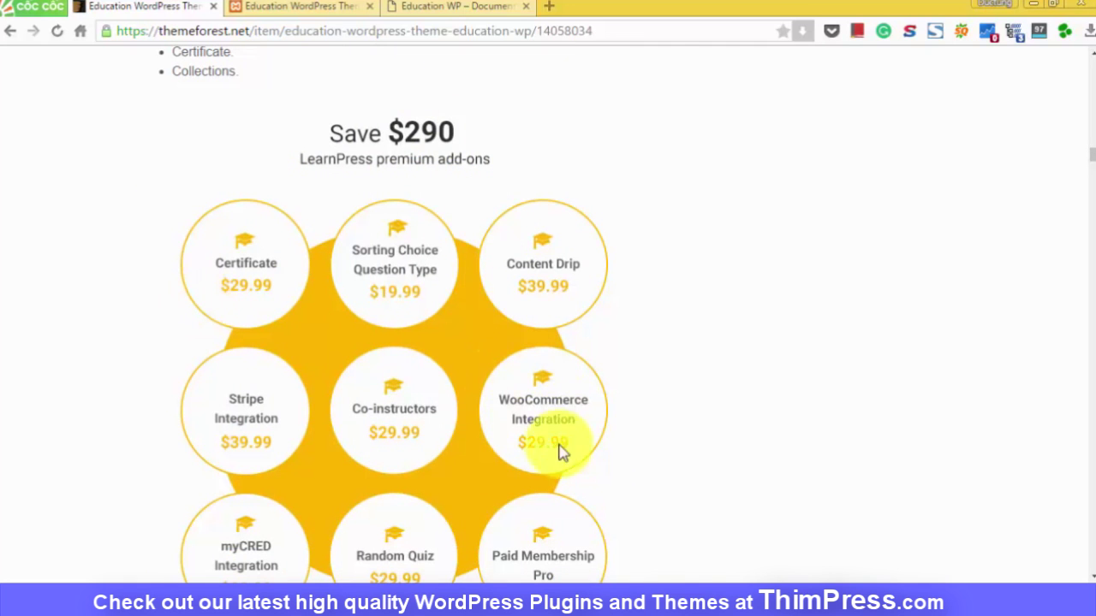
pyautogui.scroll(8, 256, 355)
pyautogui.scroll(15, 197, 374)
pyautogui.scroll(5, 249, 321)
pyautogui.scroll(-3, 262, 350)
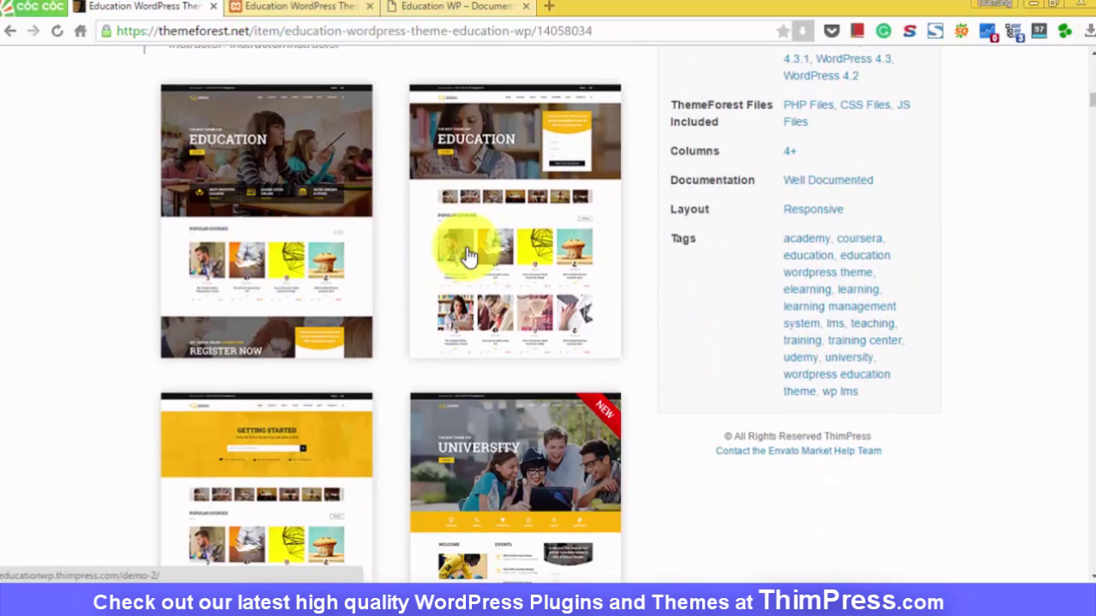
pyautogui.scroll(-2, 469, 250)
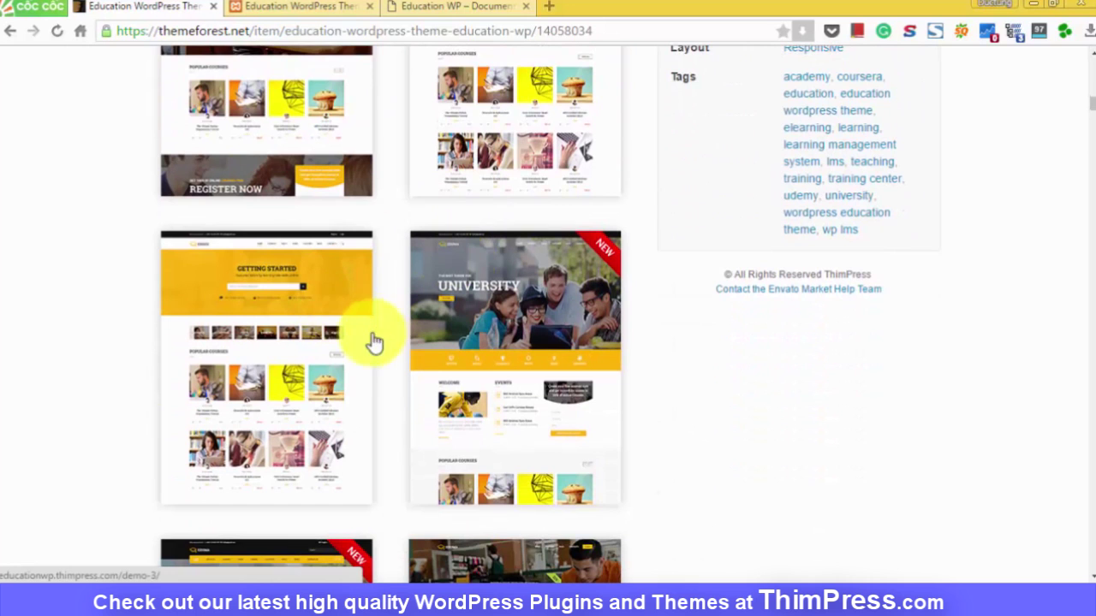
pyautogui.scroll(-1, 351, 329)
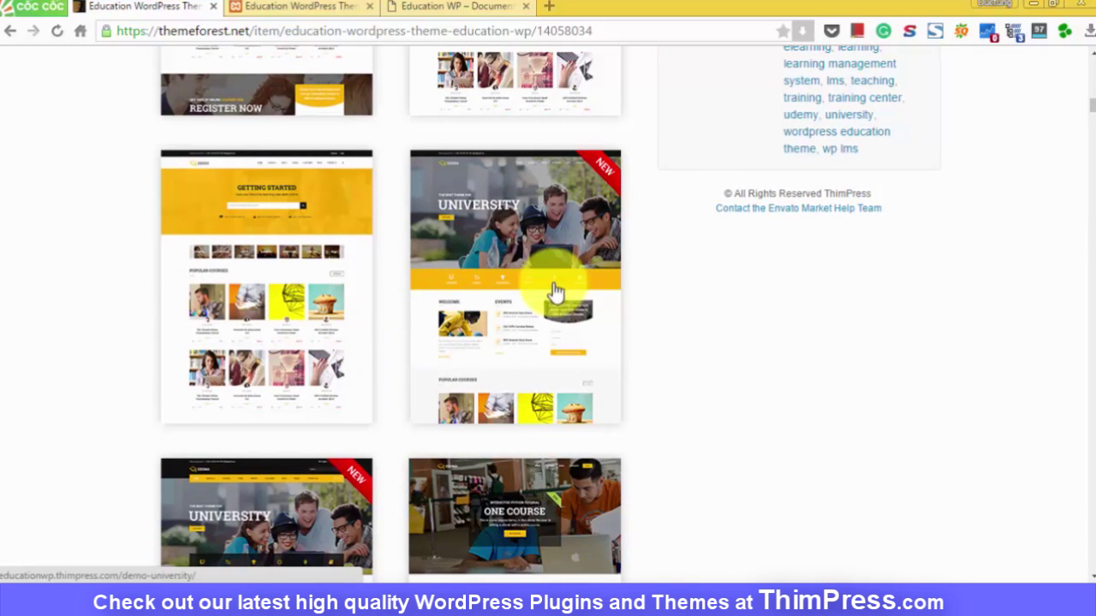
pyautogui.scroll(-3, 539, 361)
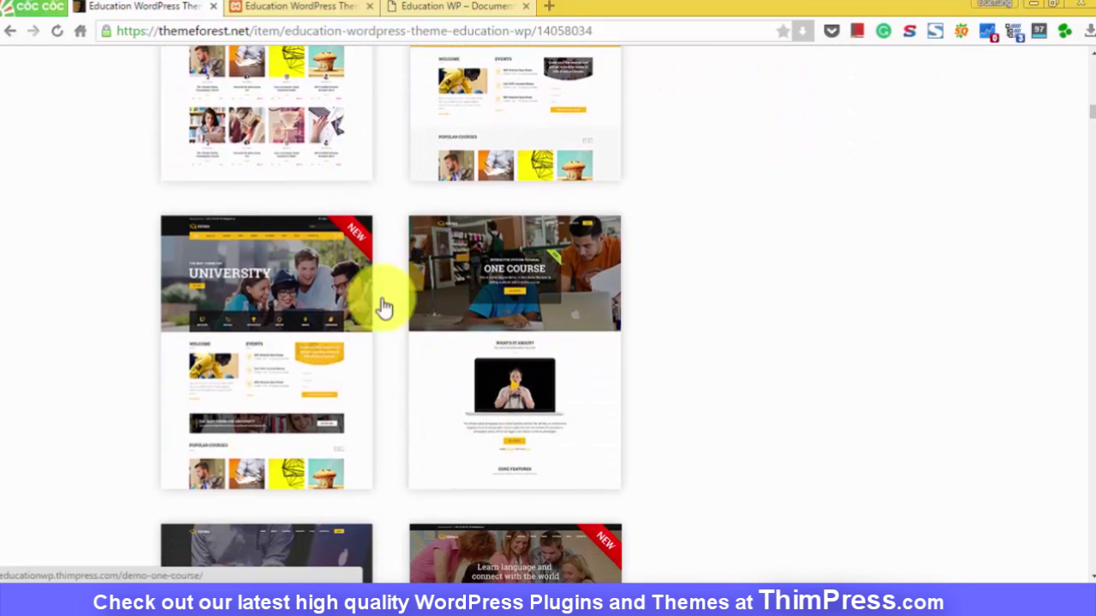
pyautogui.scroll(-3, 346, 381)
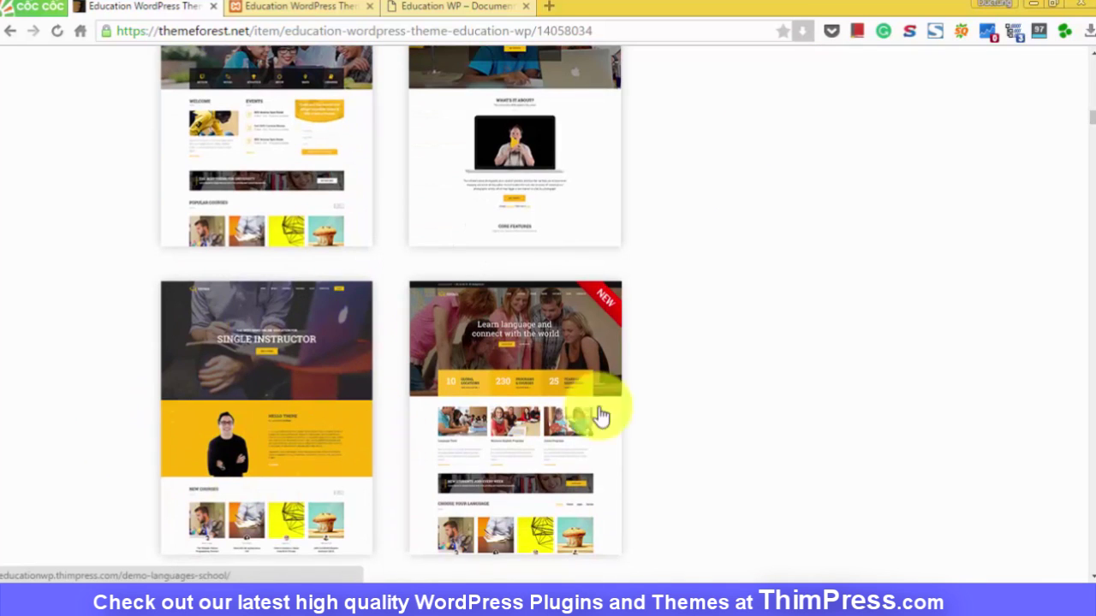
pyautogui.scroll(-4, 565, 438)
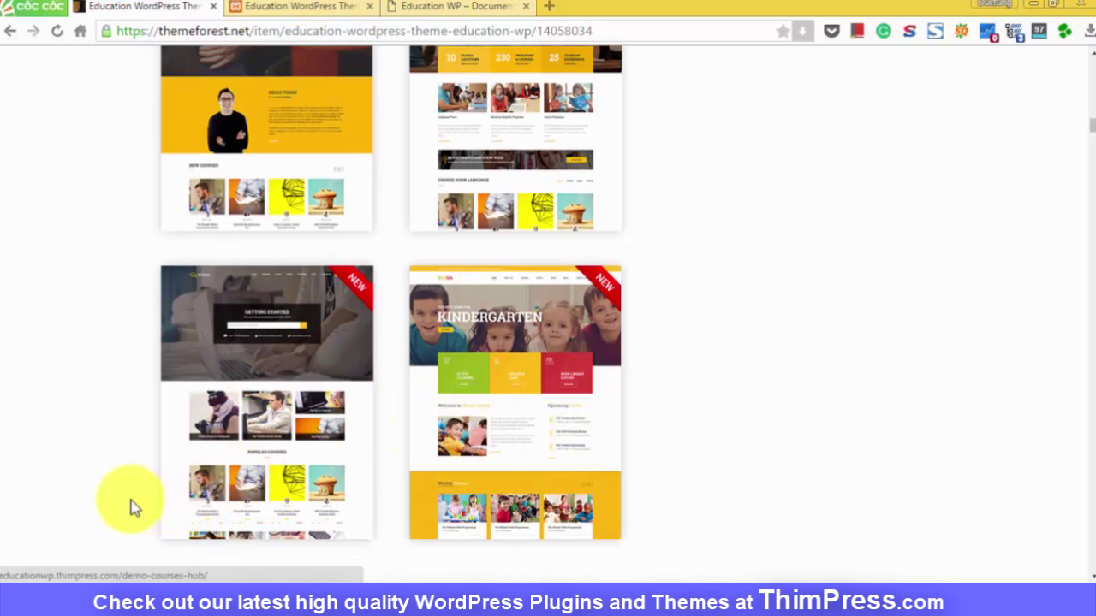
pyautogui.scroll(-1, 129, 506)
pyautogui.scroll(10, 117, 394)
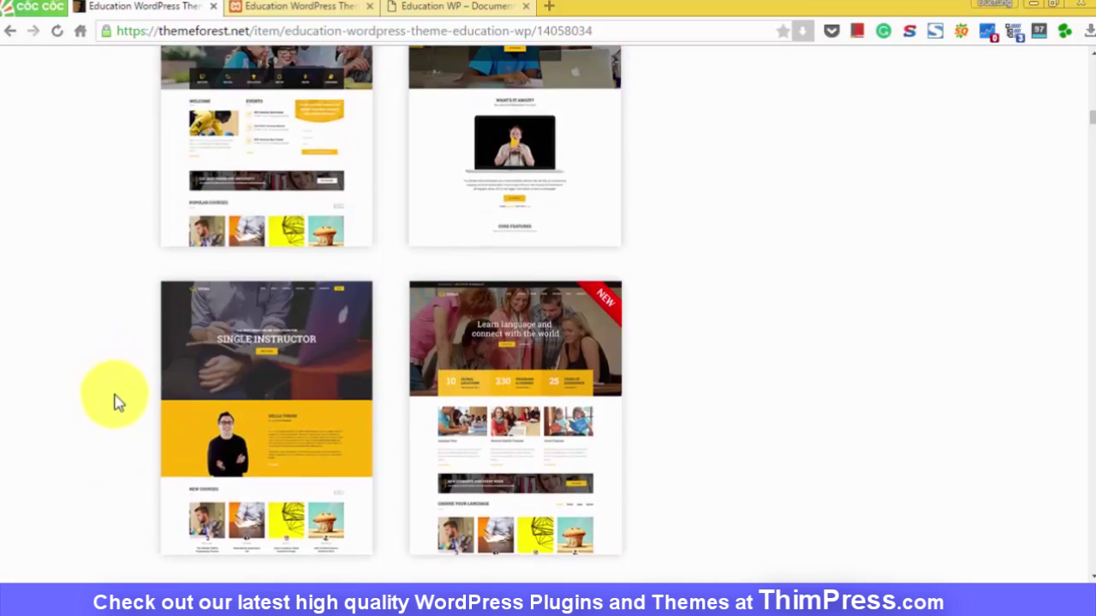
pyautogui.scroll(8, 120, 409)
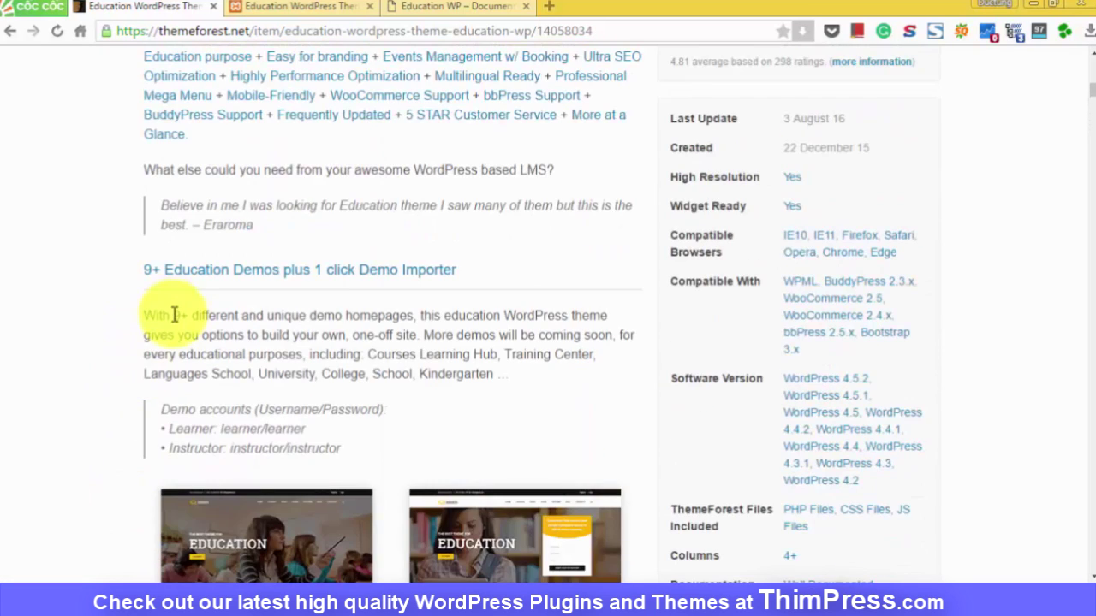
pyautogui.scroll(5, 179, 358)
pyautogui.scroll(-2, 98, 372)
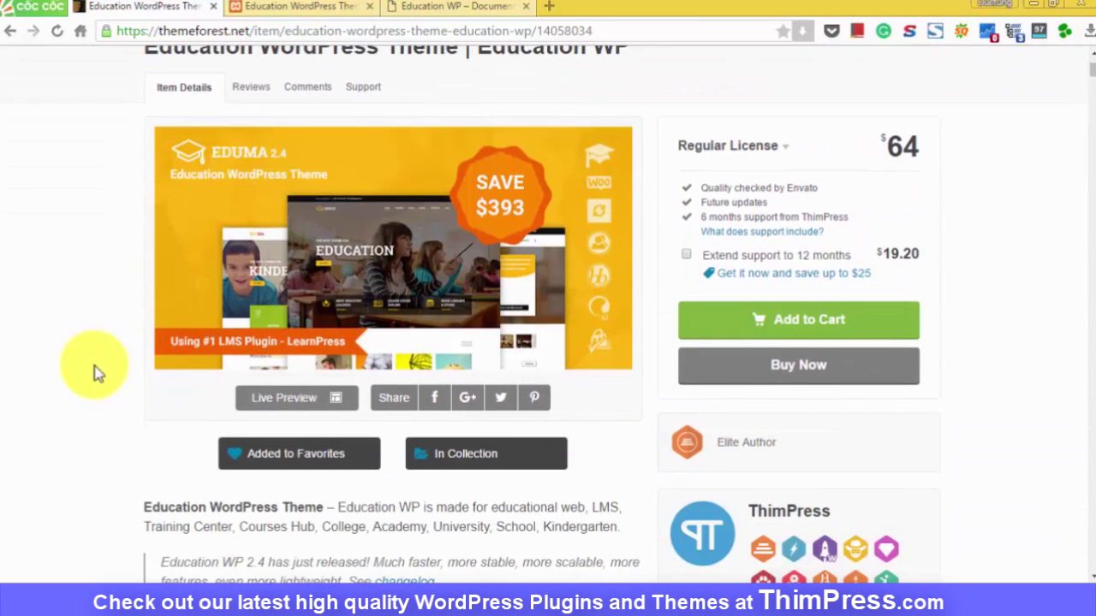
pyautogui.scroll(2, 99, 377)
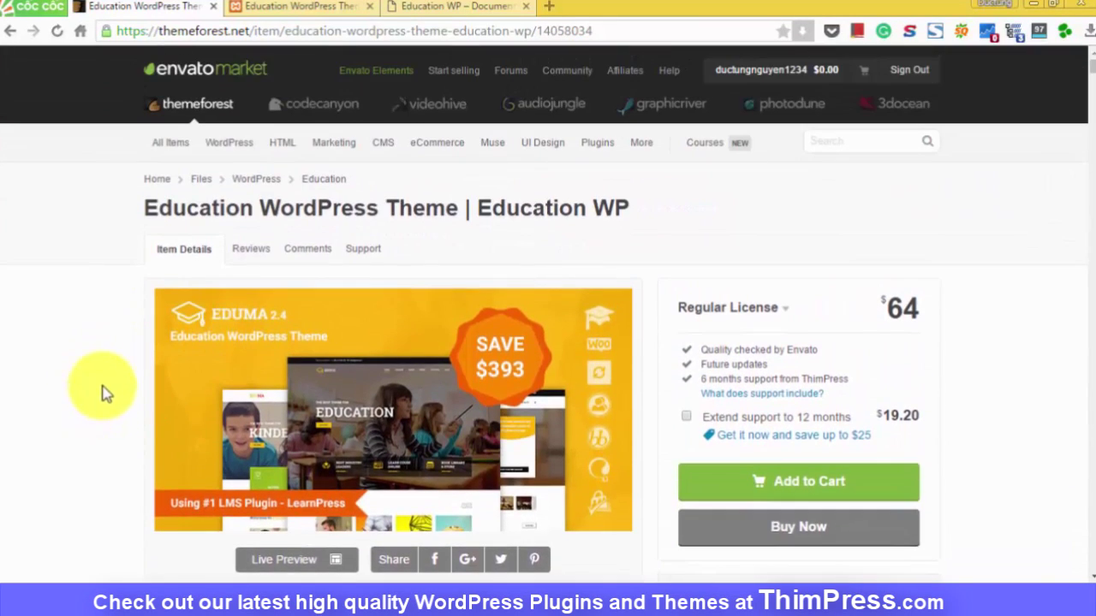
pyautogui.scroll(-2, 102, 392)
pyautogui.scroll(1, 99, 396)
pyautogui.scroll(-8, 97, 399)
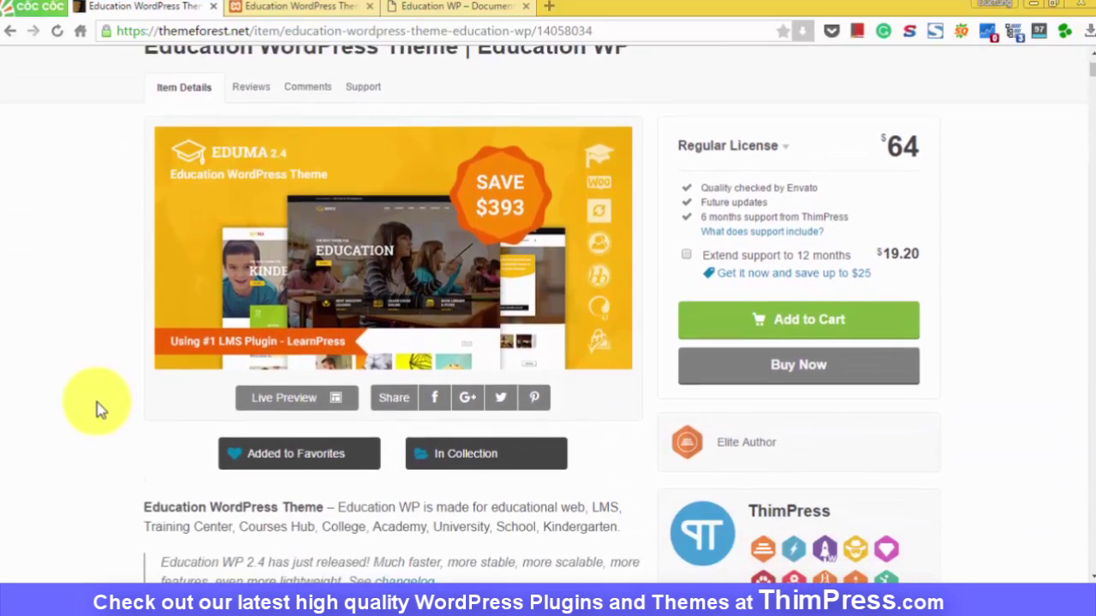
pyautogui.scroll(-6, 96, 414)
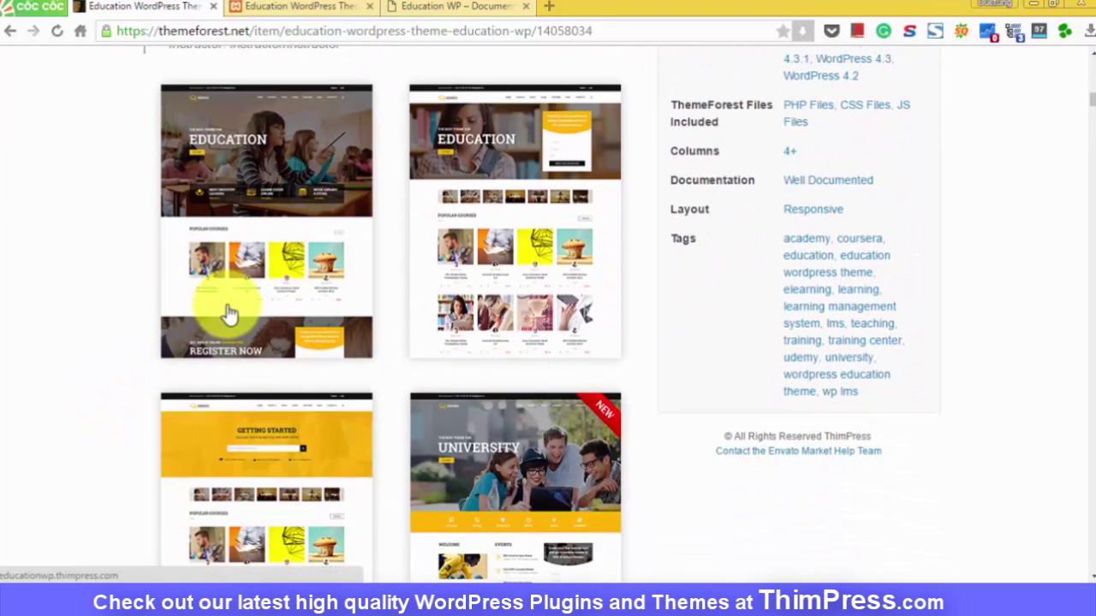
pyautogui.scroll(-4, 432, 468)
pyautogui.scroll(-2, 311, 475)
pyautogui.scroll(-2, 313, 471)
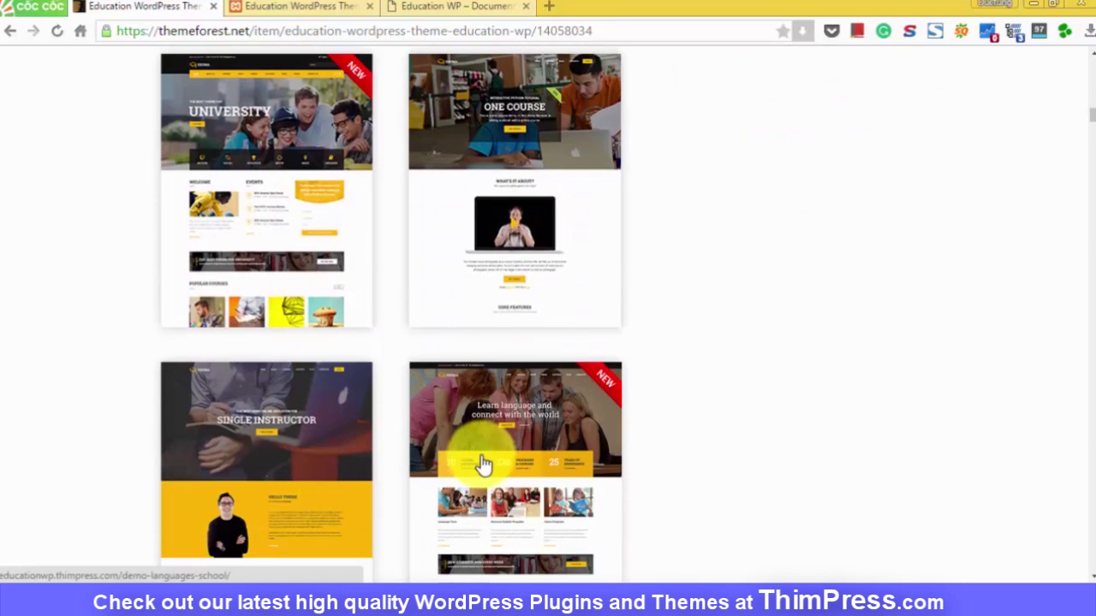
pyautogui.scroll(-3, 483, 469)
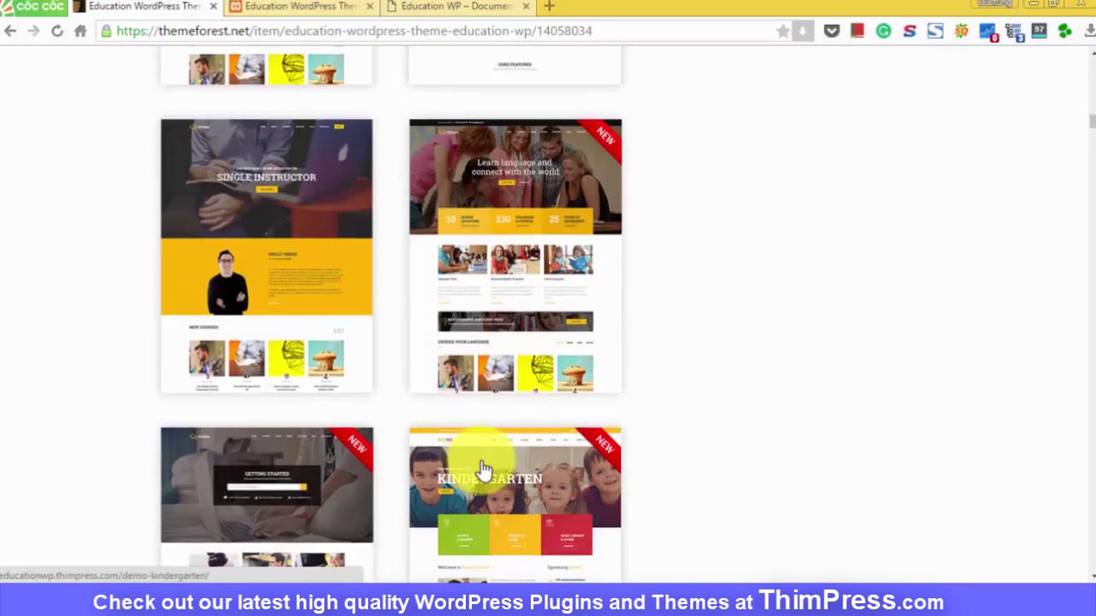
pyautogui.scroll(-2, 483, 470)
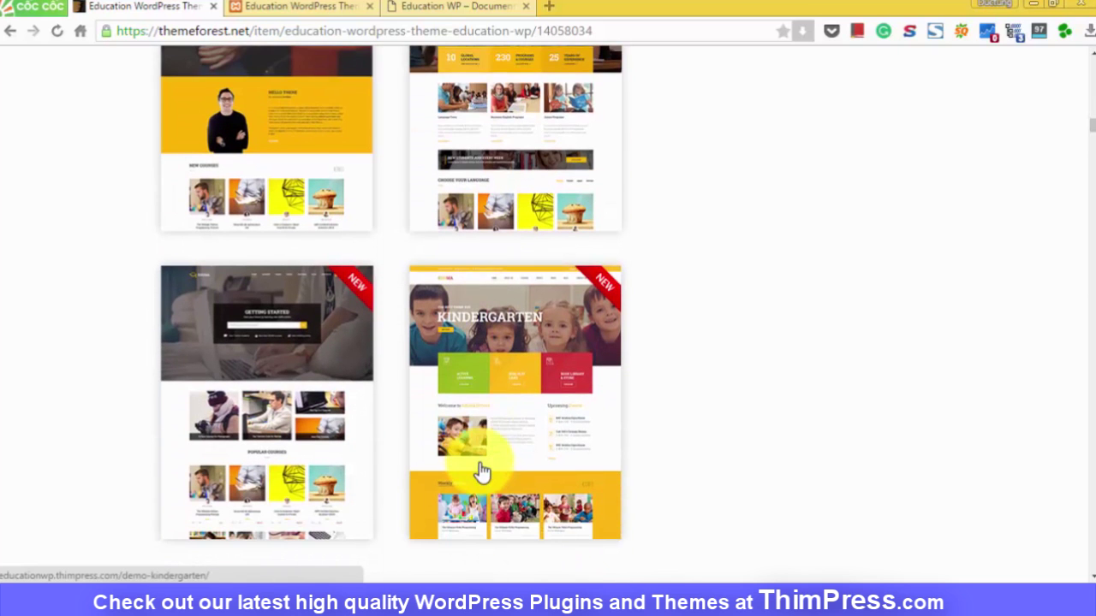
pyautogui.scroll(-1, 482, 445)
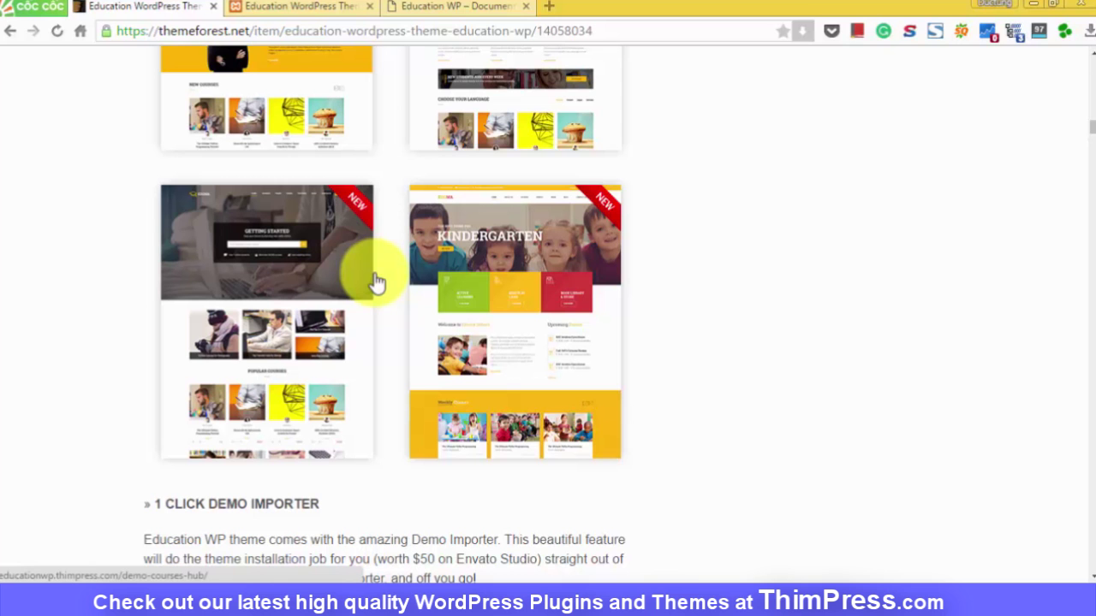
# Step: Switch to the localhost tab, load the wp-admin login page and dismiss the username autofill suggestions
pyautogui.click(265, 6)
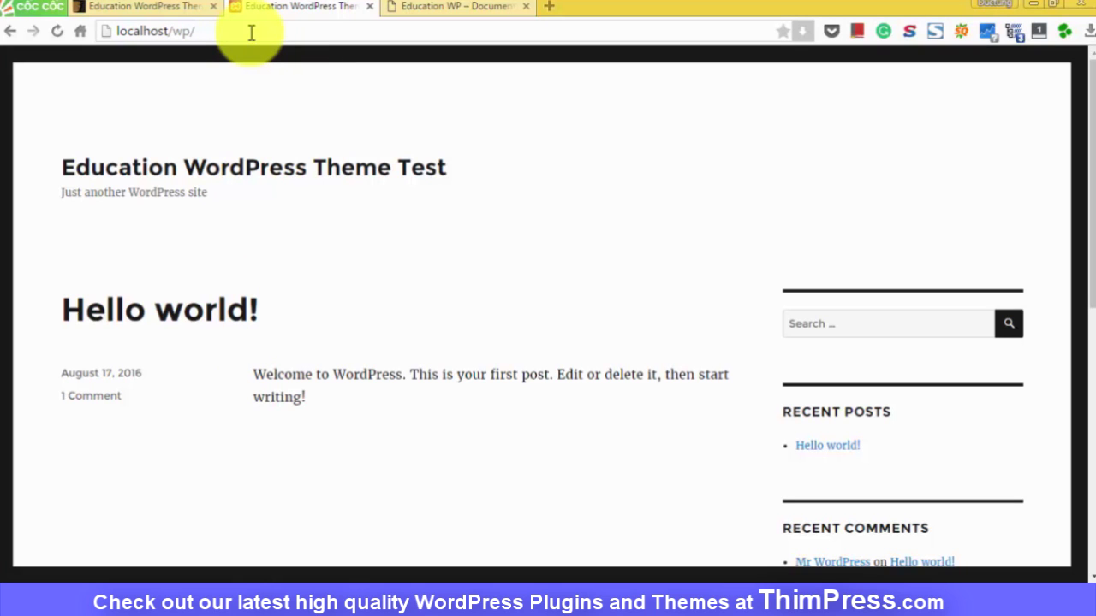
pyautogui.write('wp')
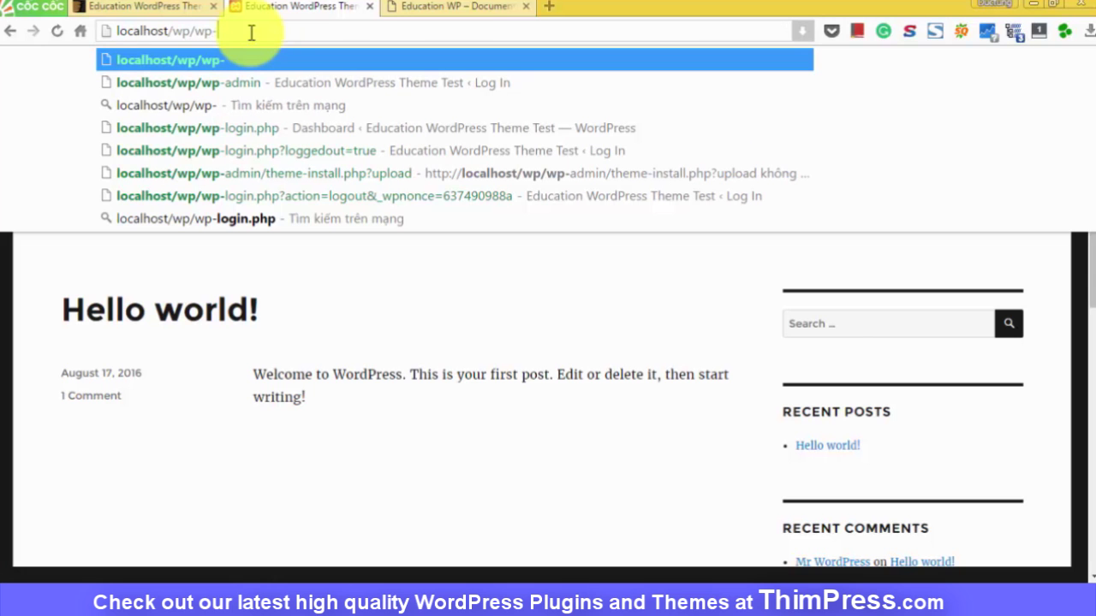
pyautogui.write('-')
pyautogui.press('Down')
pyautogui.press('Return')
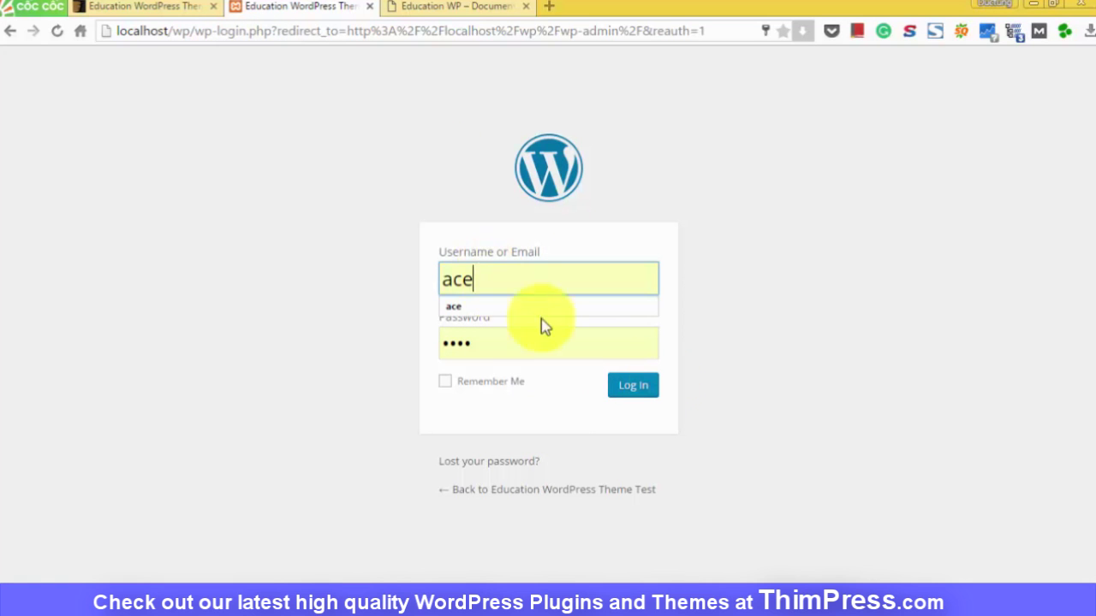
pyautogui.click(685, 391)
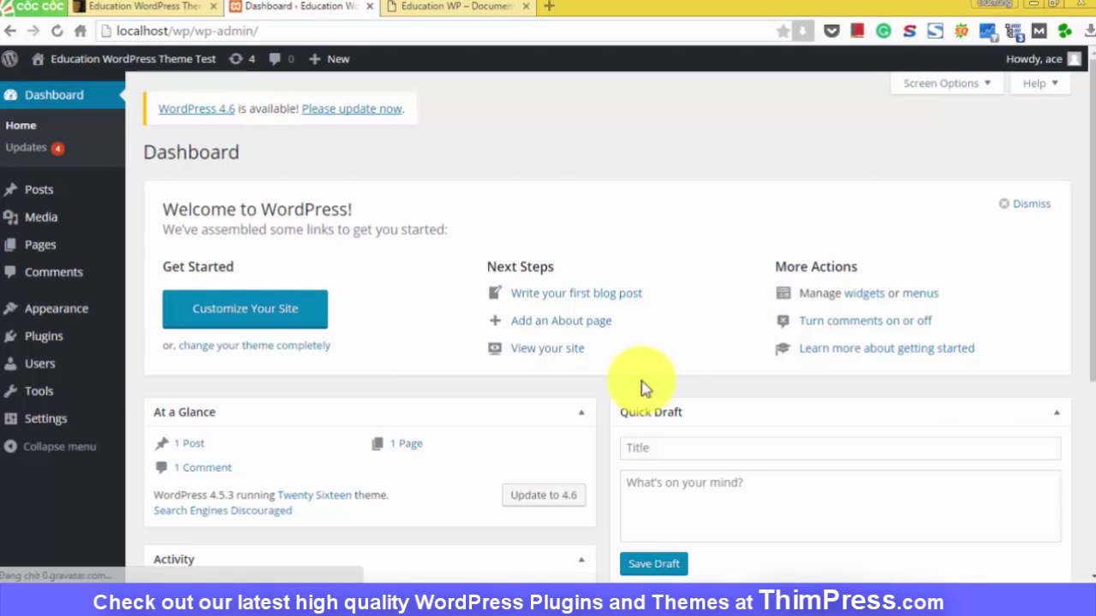
pyautogui.moveTo(102, 319)
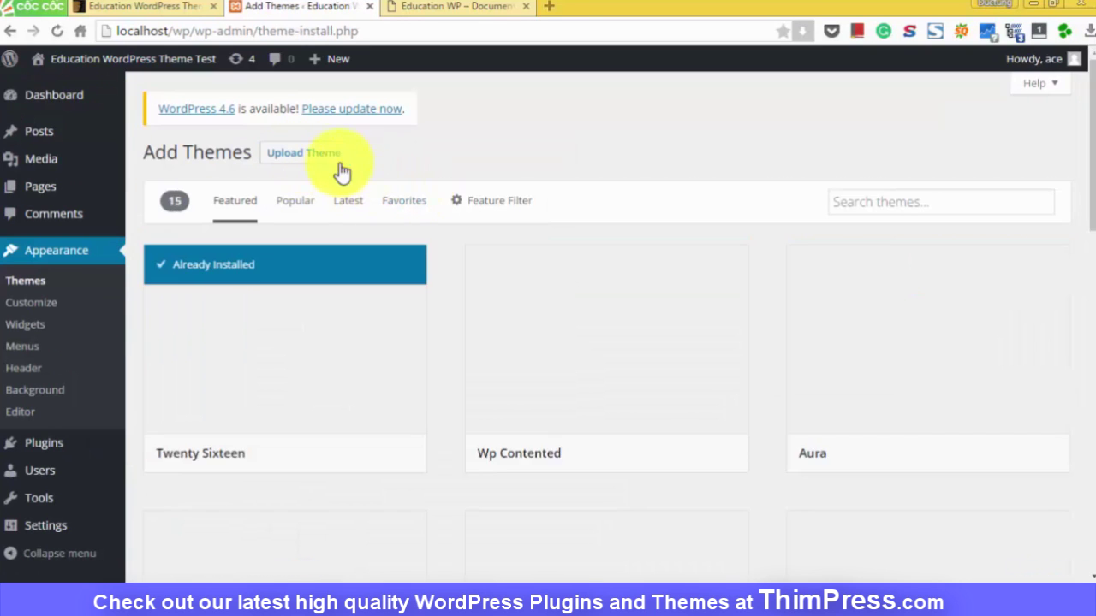
# Step: Upload, install and activate the Eduma theme from eduma.zip
pyautogui.click(331, 164)
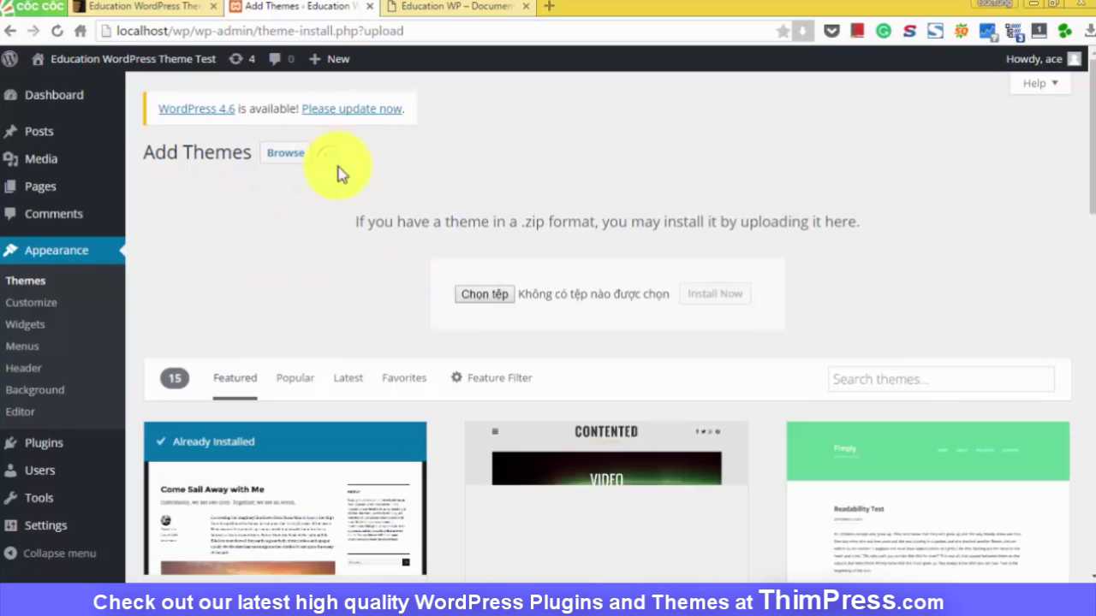
pyautogui.click(477, 296)
pyautogui.doubleClick(189, 175)
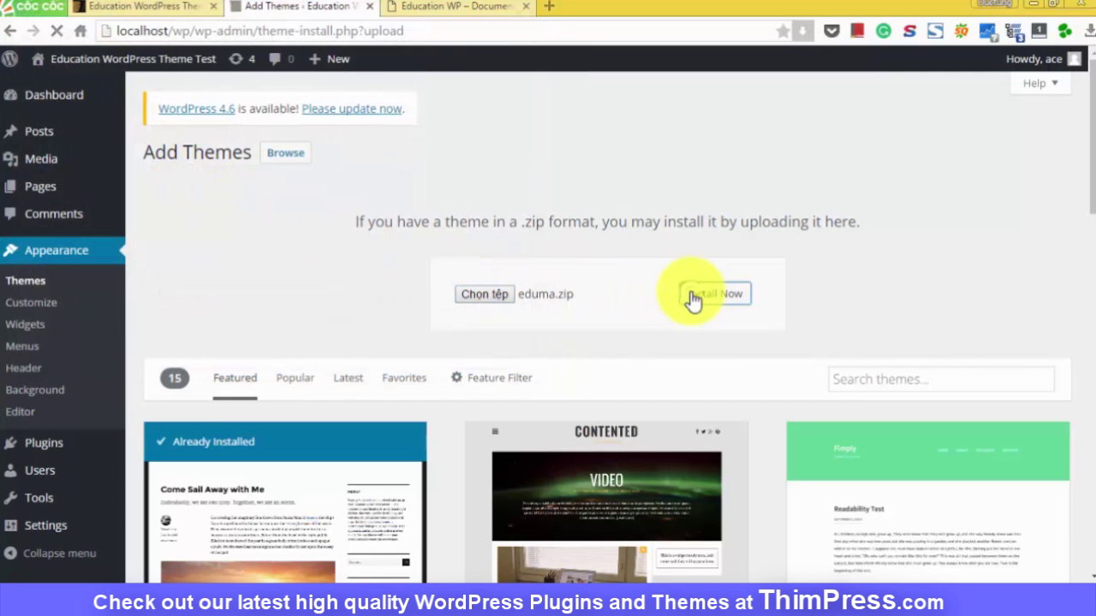
pyautogui.click(715, 293)
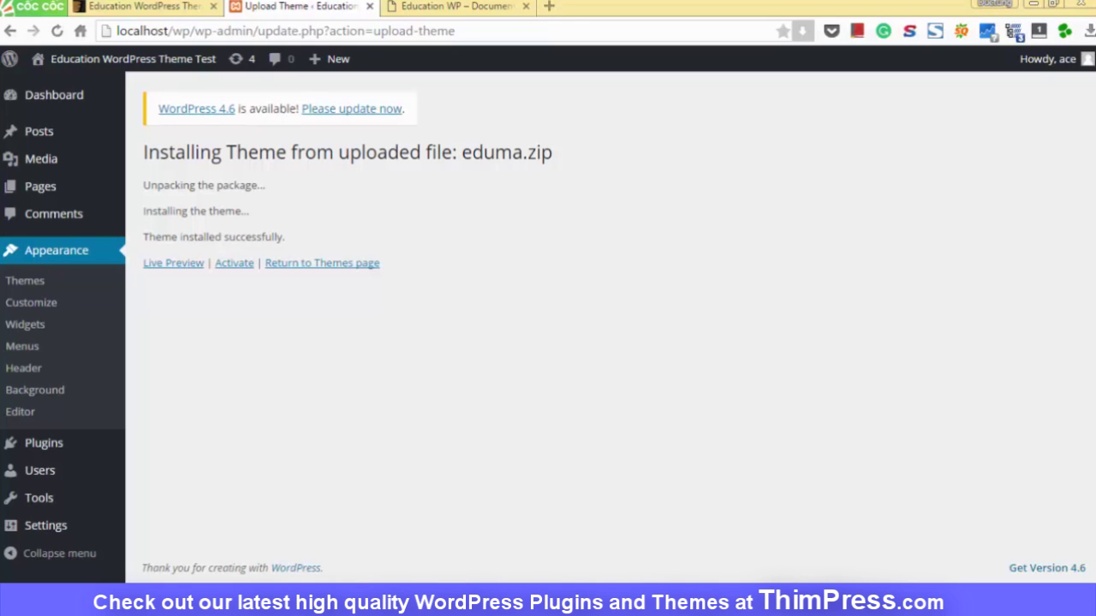
pyautogui.click(238, 270)
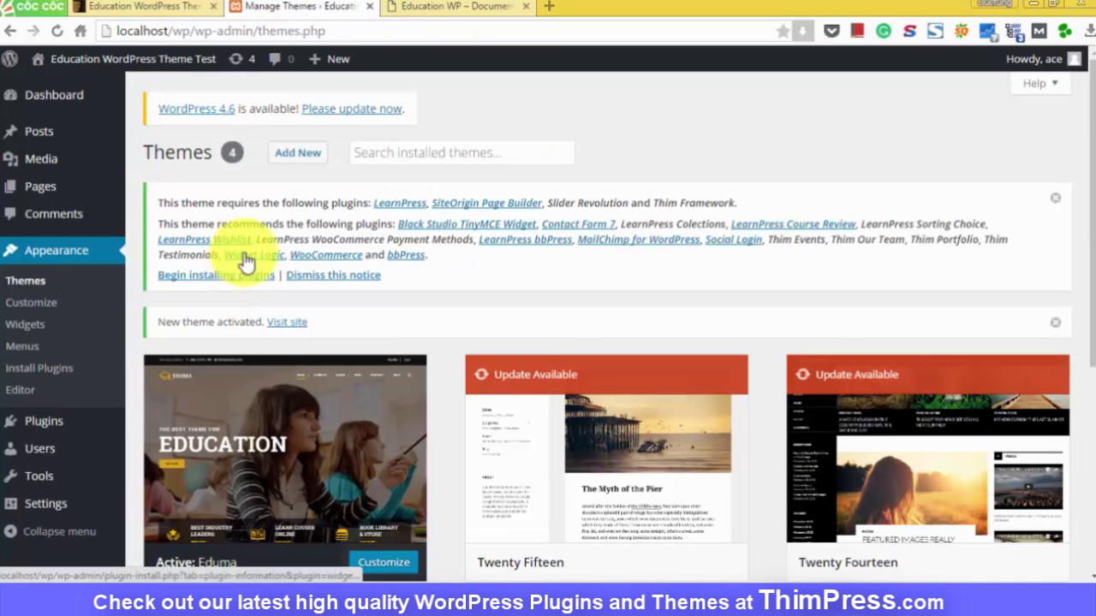
# Step: Open the live site in a new tab and view its front page
pyautogui.moveTo(132, 60)
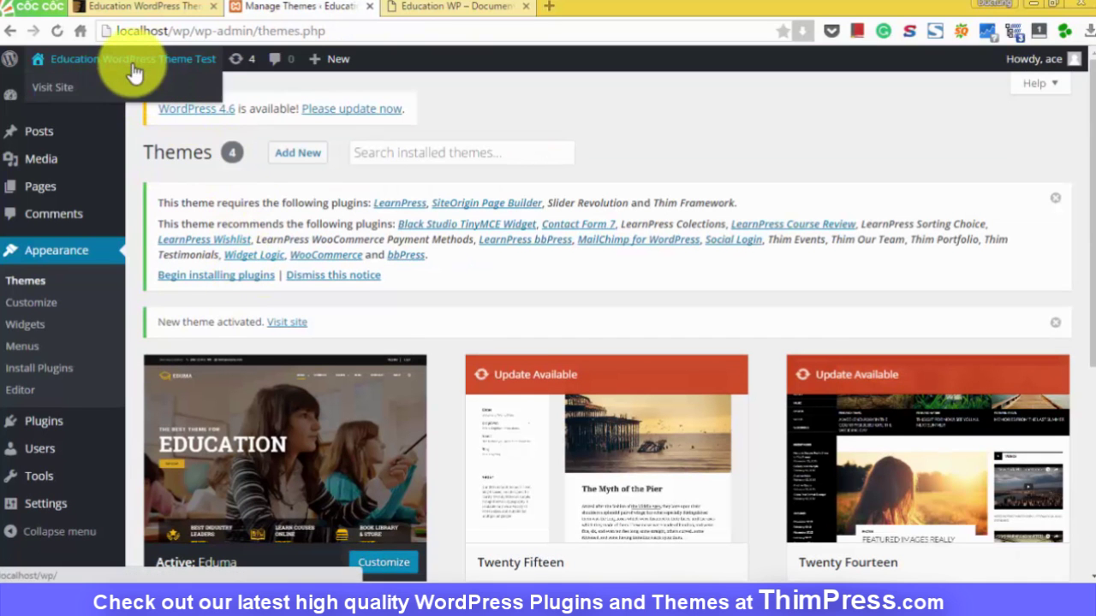
pyautogui.middleClick(133, 86)
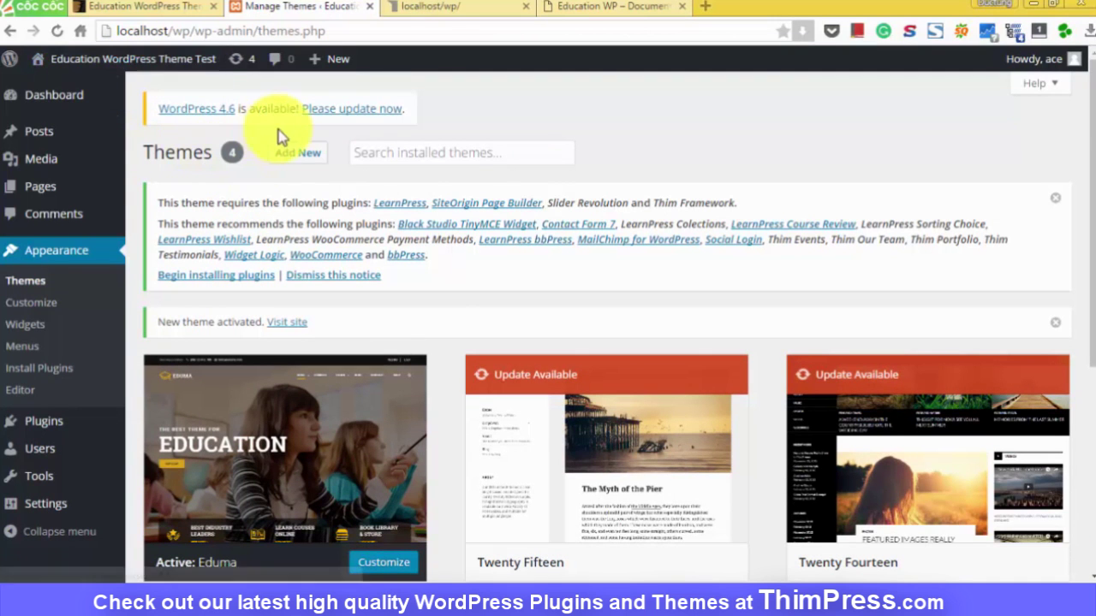
pyautogui.click(445, 7)
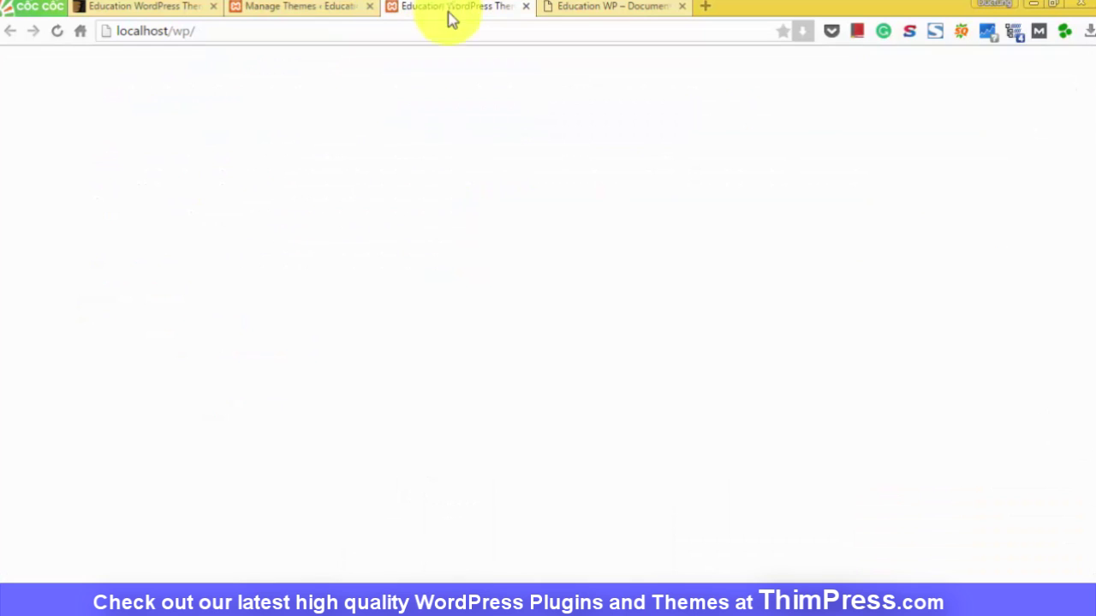
pyautogui.scroll(-3, 379, 245)
pyautogui.scroll(3, 379, 244)
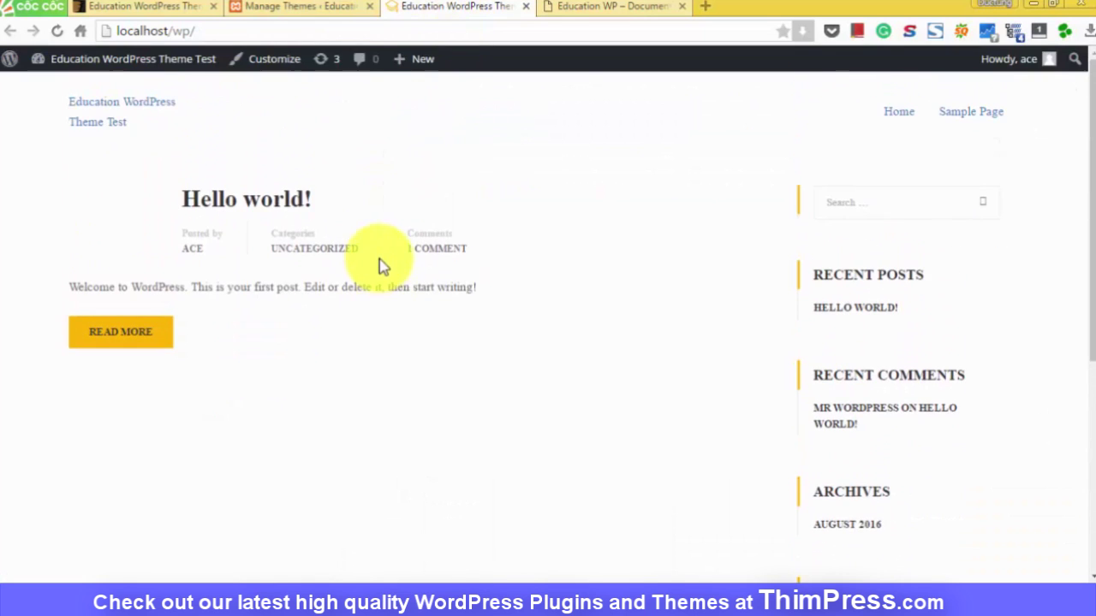
# Step: Back on the Themes page, review the required and recommended plugin notices and begin installing plugins
pyautogui.click(314, 6)
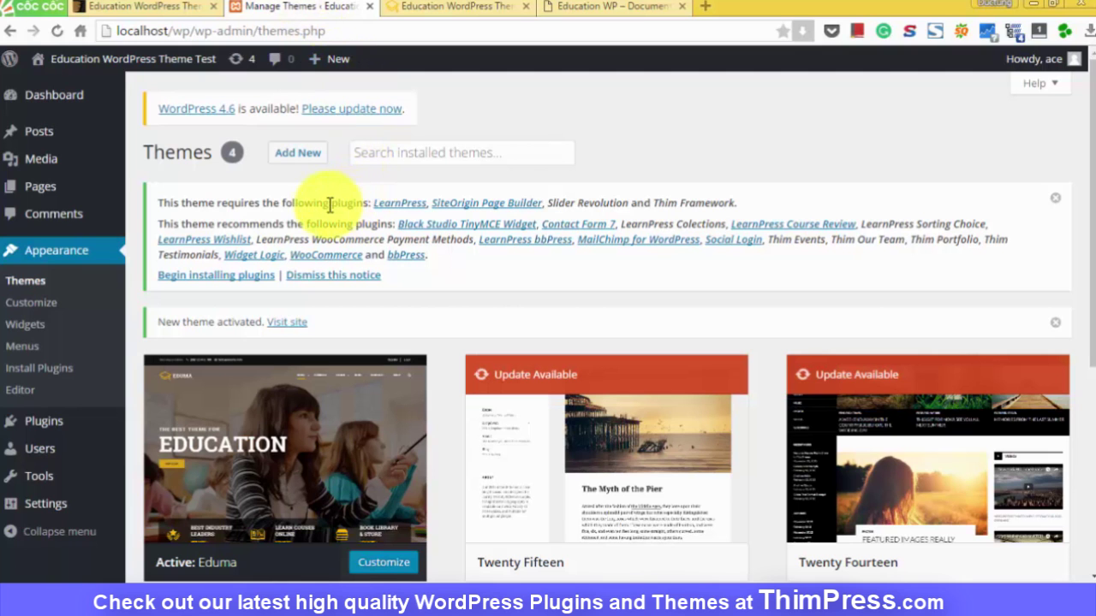
pyautogui.moveTo(168, 202); pyautogui.dragTo(343, 216)
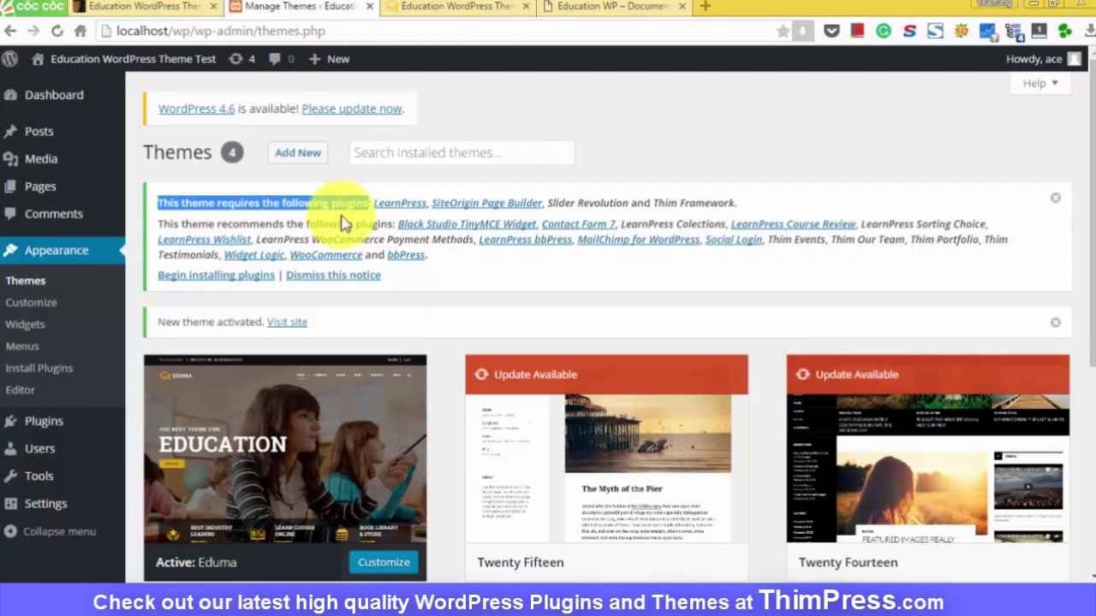
pyautogui.moveTo(159, 224); pyautogui.dragTo(377, 227)
pyautogui.click(379, 228)
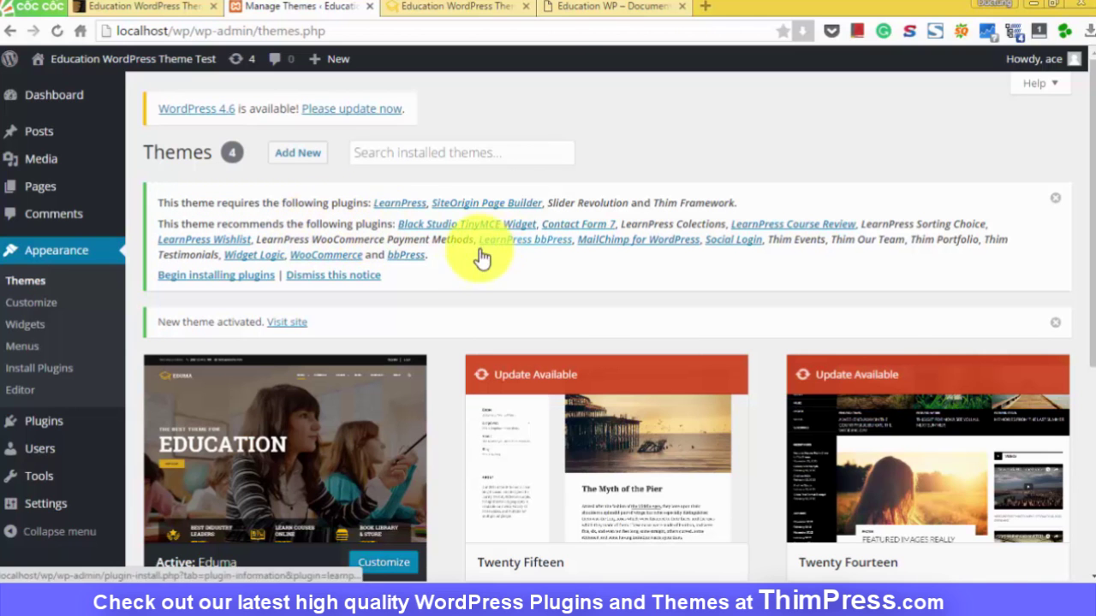
pyautogui.click(209, 276)
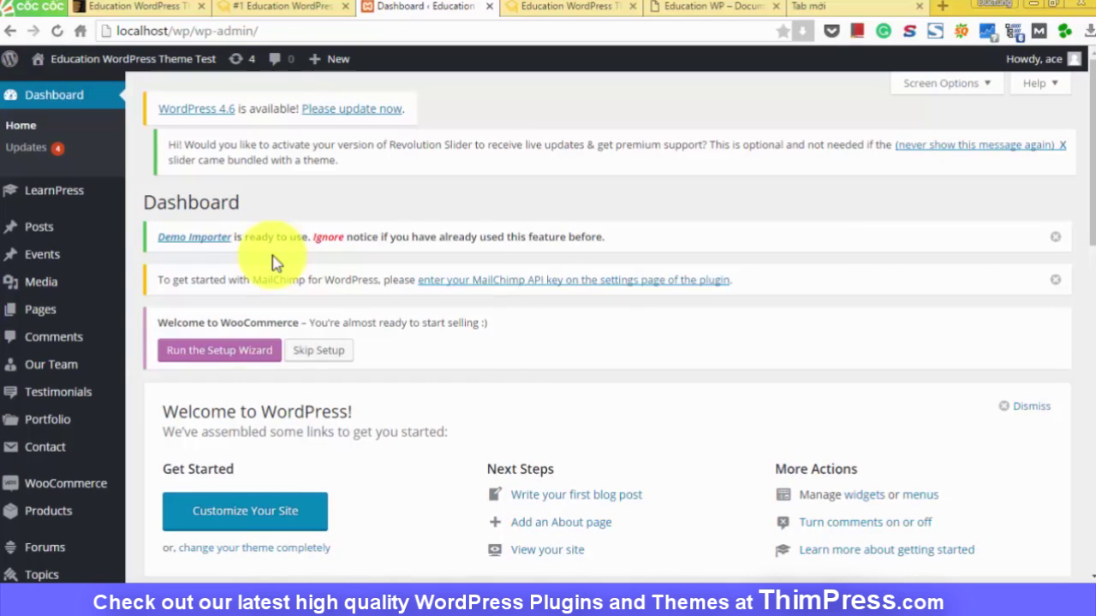
# Step: Open the Demo Importer page from the dashboard notice
pyautogui.tripleClick(243, 241)
pyautogui.doubleClick(294, 238)
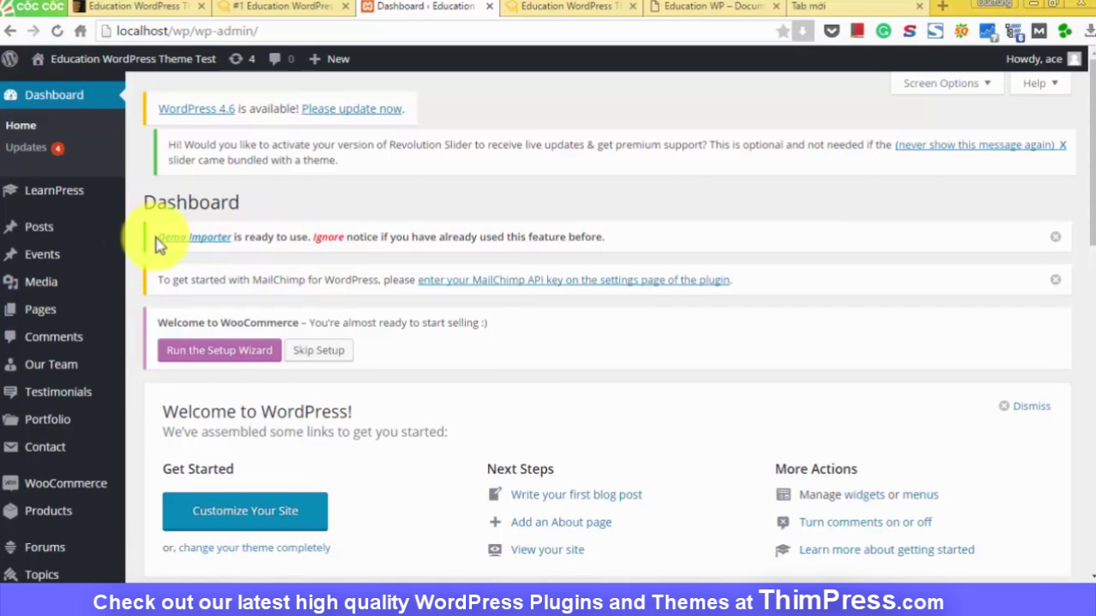
pyautogui.moveTo(205, 246); pyautogui.dragTo(235, 238)
pyautogui.click(280, 234)
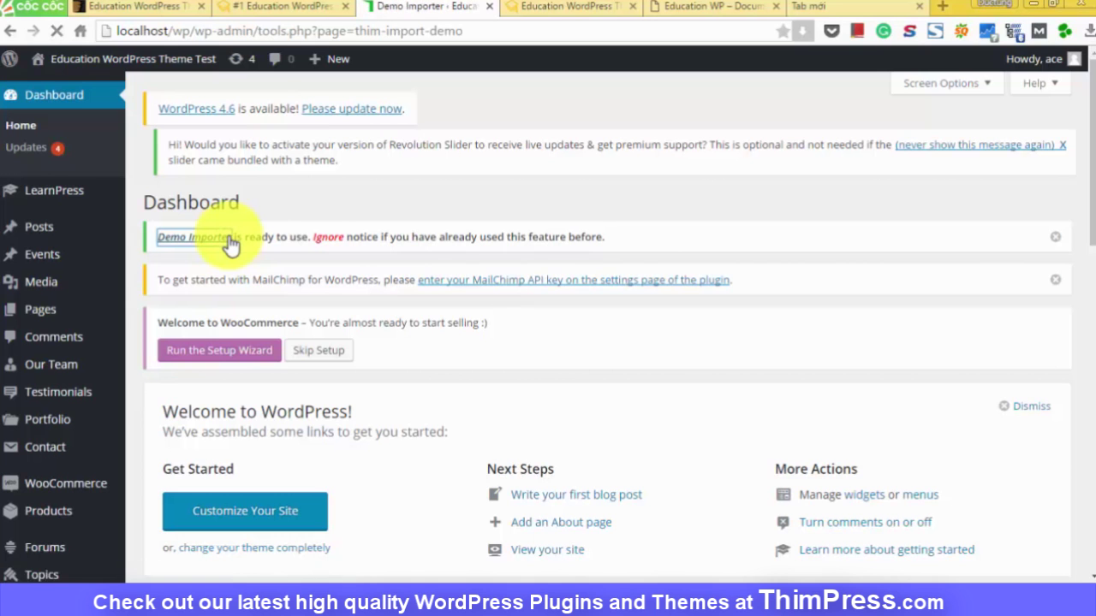
# Step: Read the duplicate-content warning at the top of the Demo Importer
pyautogui.scroll(-2, 239, 237)
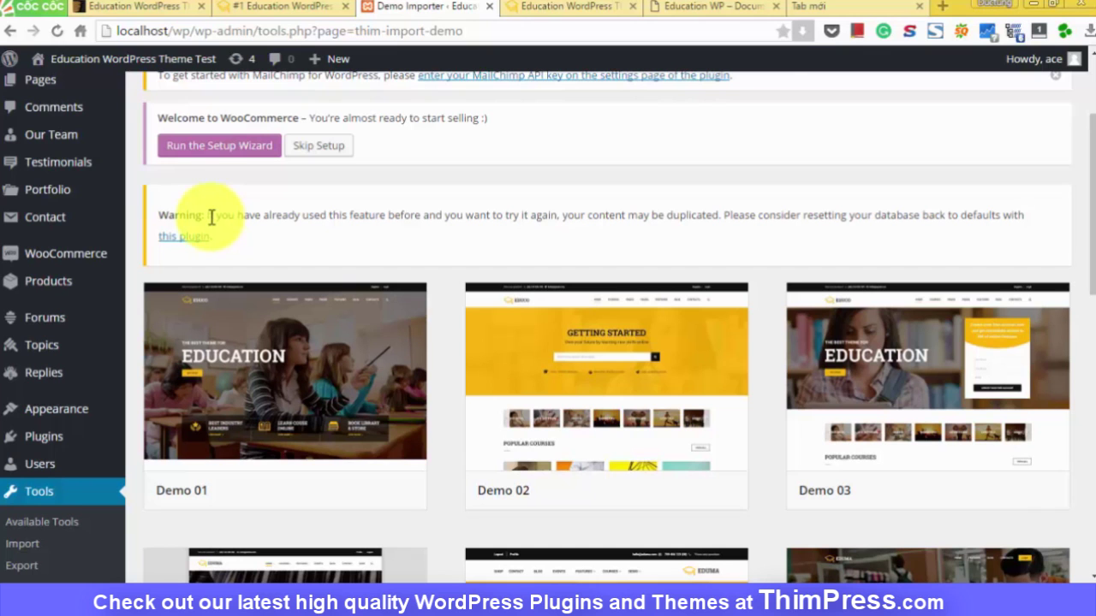
pyautogui.moveTo(211, 216); pyautogui.dragTo(749, 238)
pyautogui.click(738, 238)
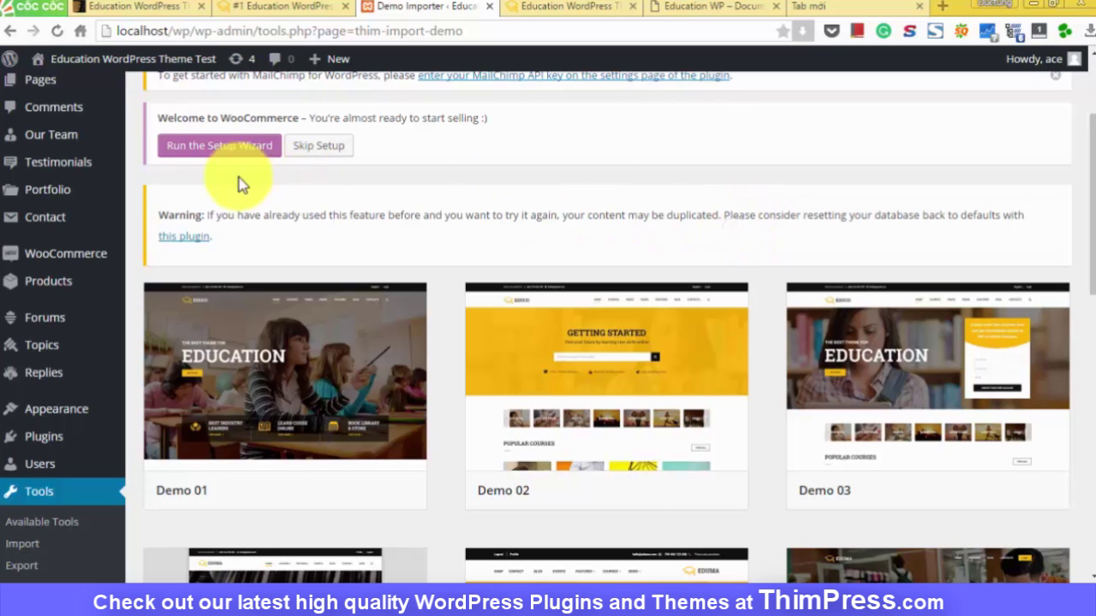
pyautogui.click(362, 208)
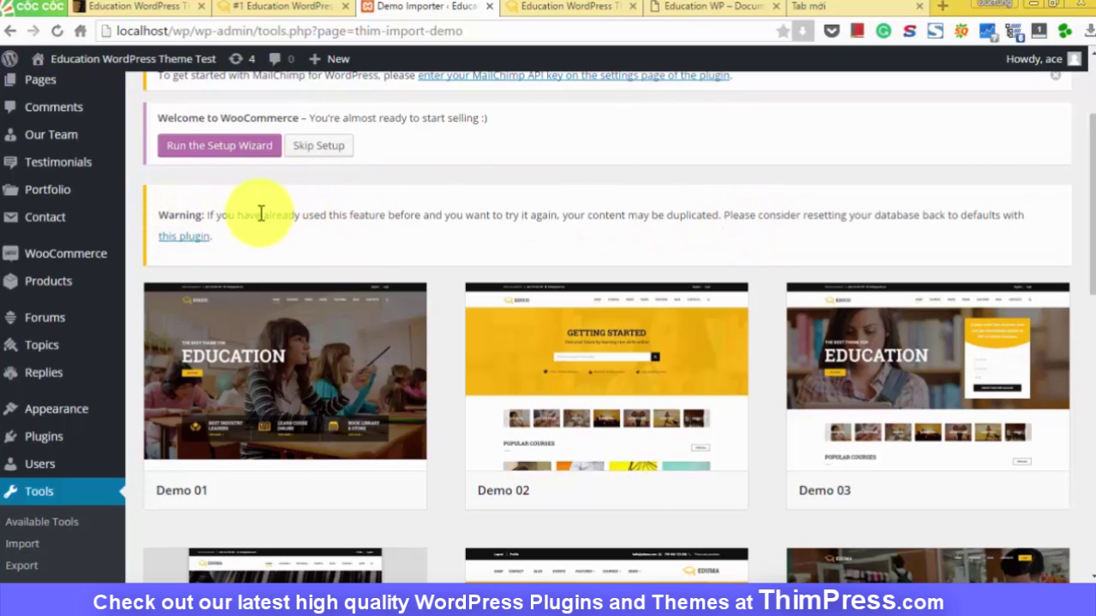
pyautogui.moveTo(243, 215); pyautogui.dragTo(368, 215)
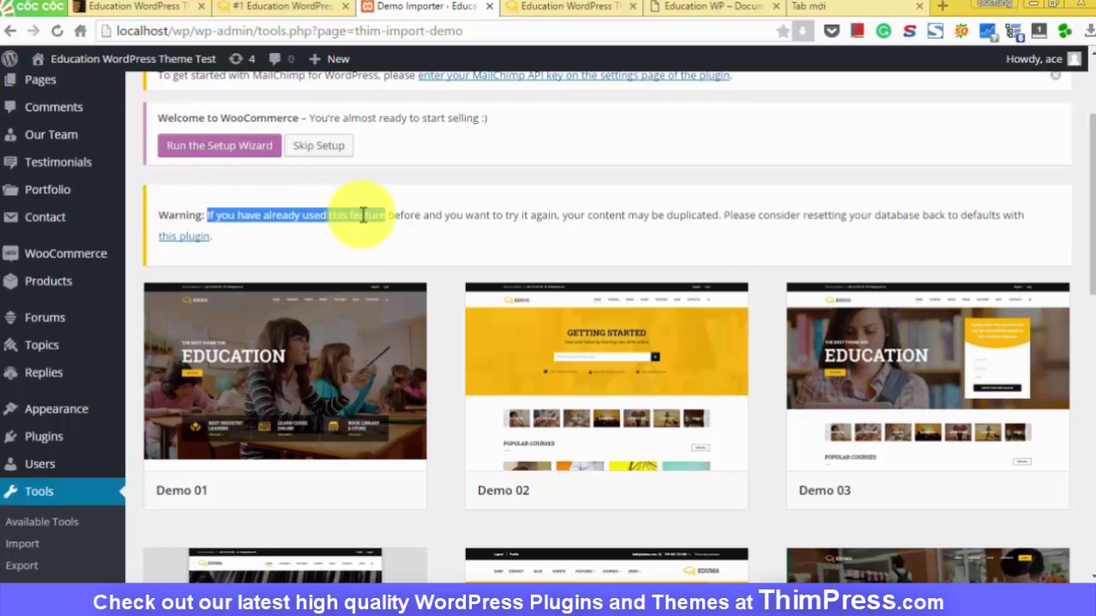
# Step: Scroll through the available demos from Demo 01 to Demo Kindergarten
pyautogui.scroll(-1, 466, 248)
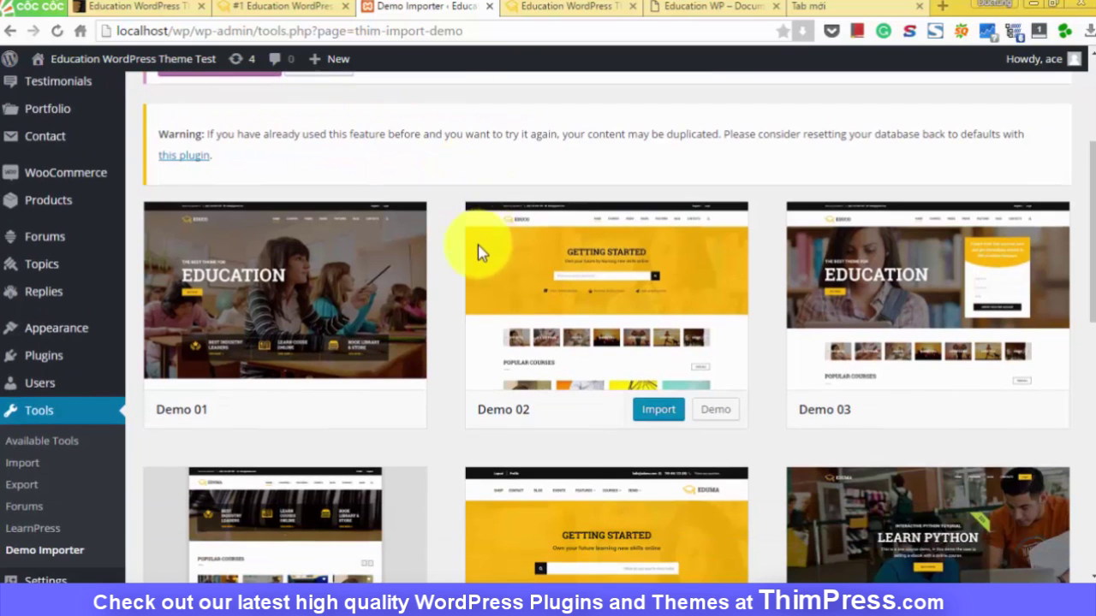
pyautogui.scroll(-2, 479, 239)
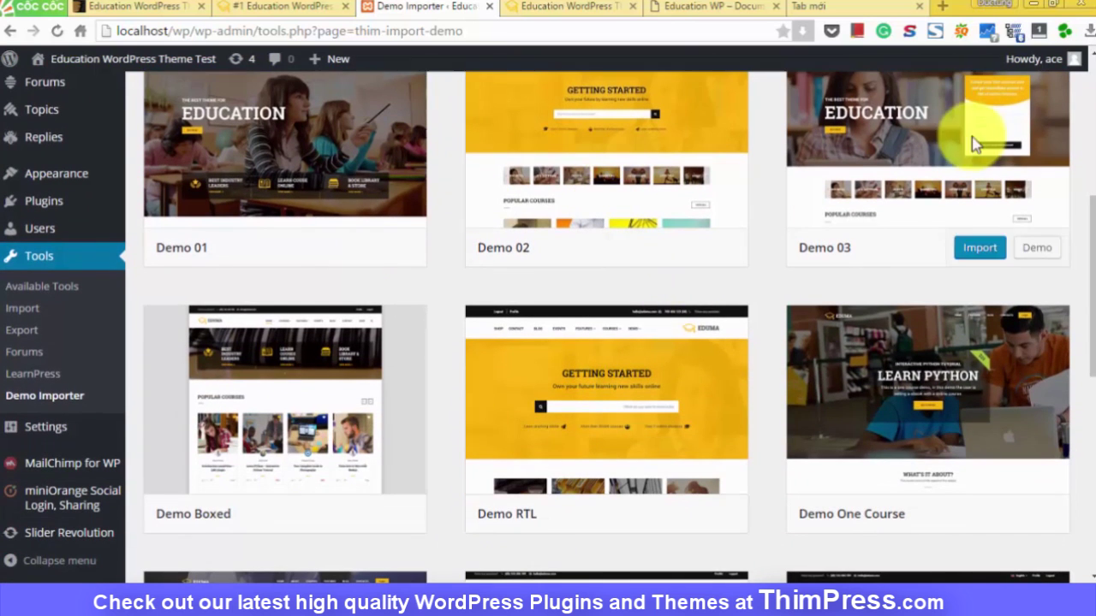
pyautogui.scroll(-2, 329, 342)
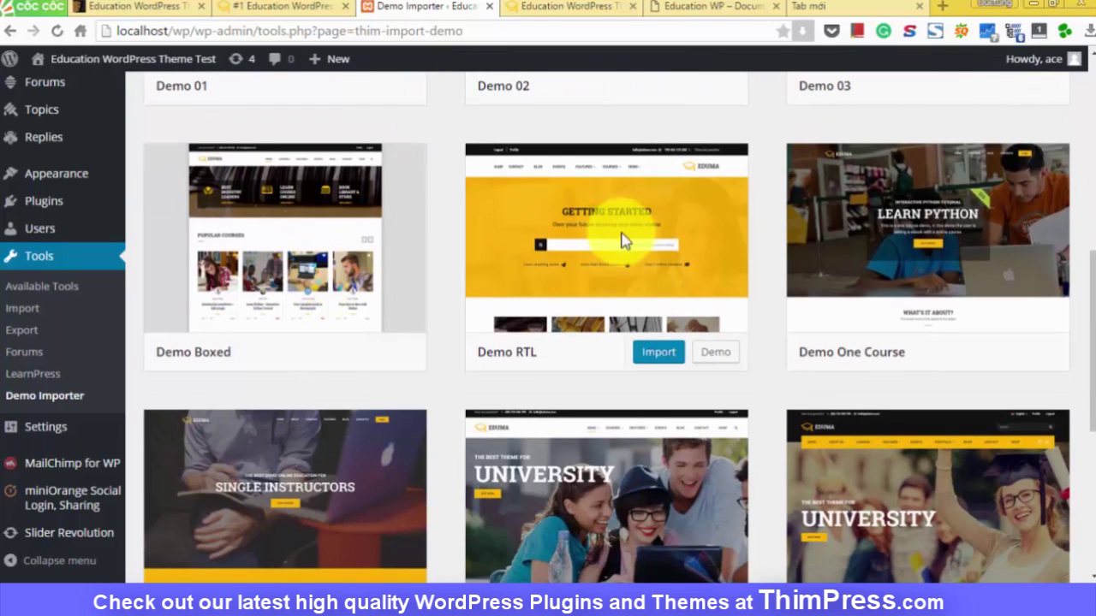
pyautogui.scroll(-1, 852, 254)
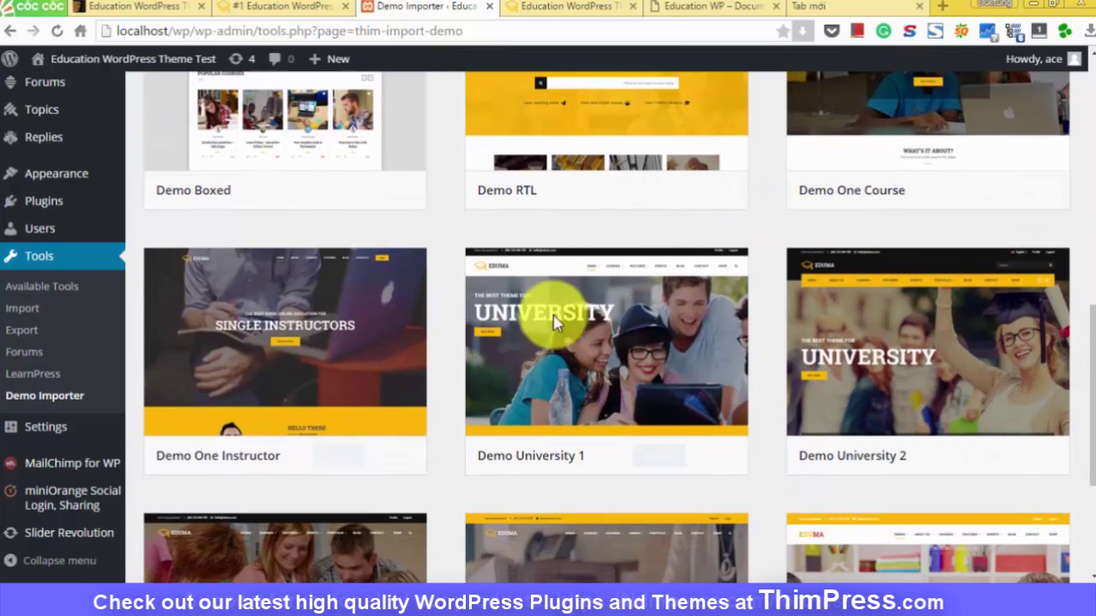
pyautogui.scroll(-1, 856, 330)
pyautogui.scroll(-1, 860, 333)
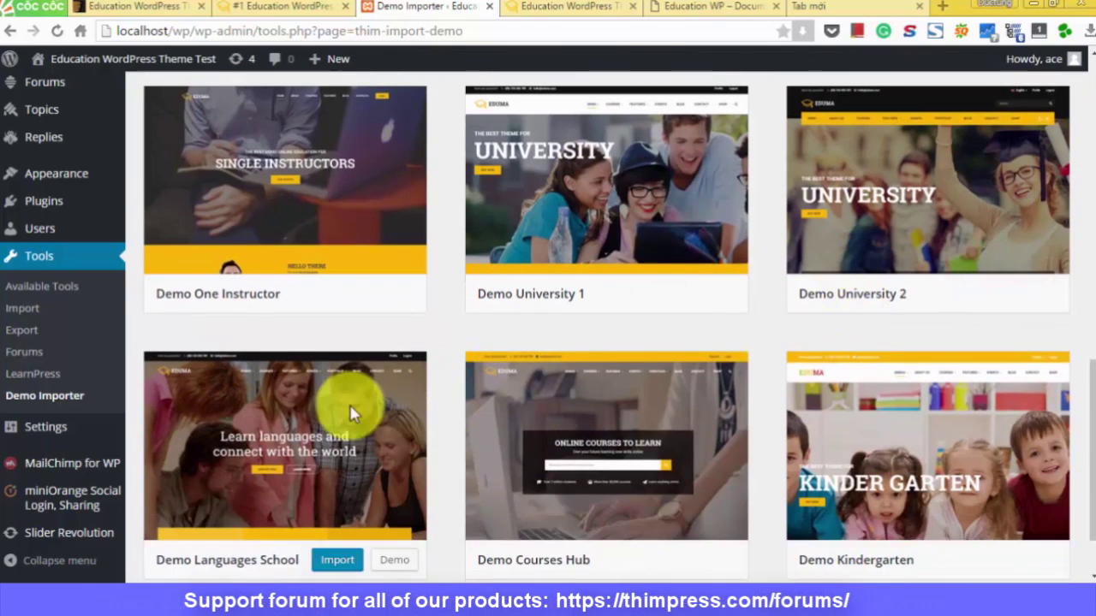
pyautogui.scroll(-1, 873, 435)
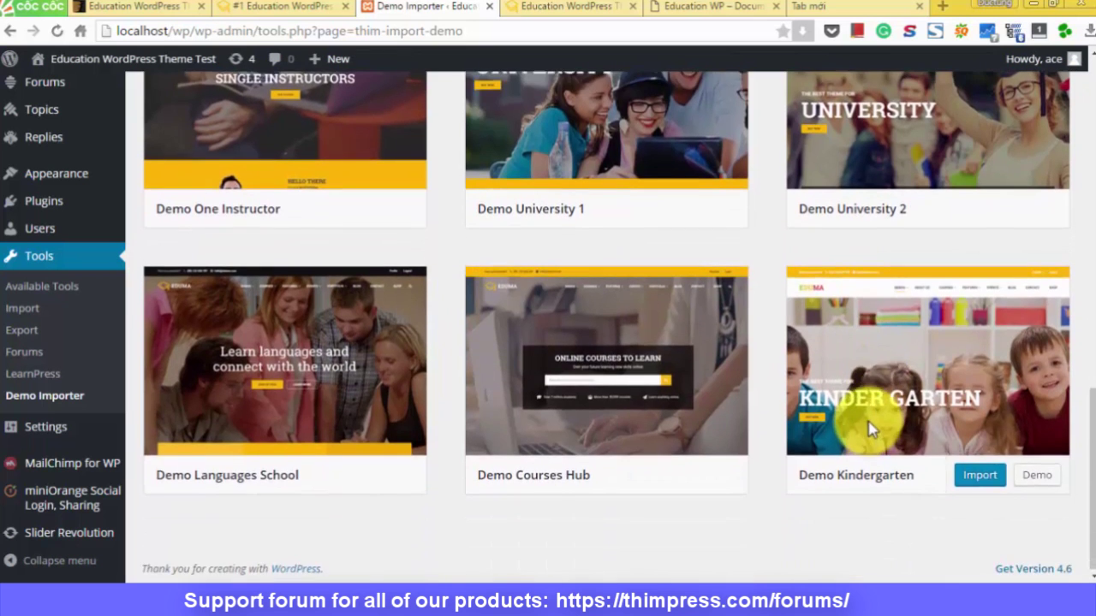
pyautogui.scroll(4, 855, 411)
pyautogui.scroll(5, 479, 381)
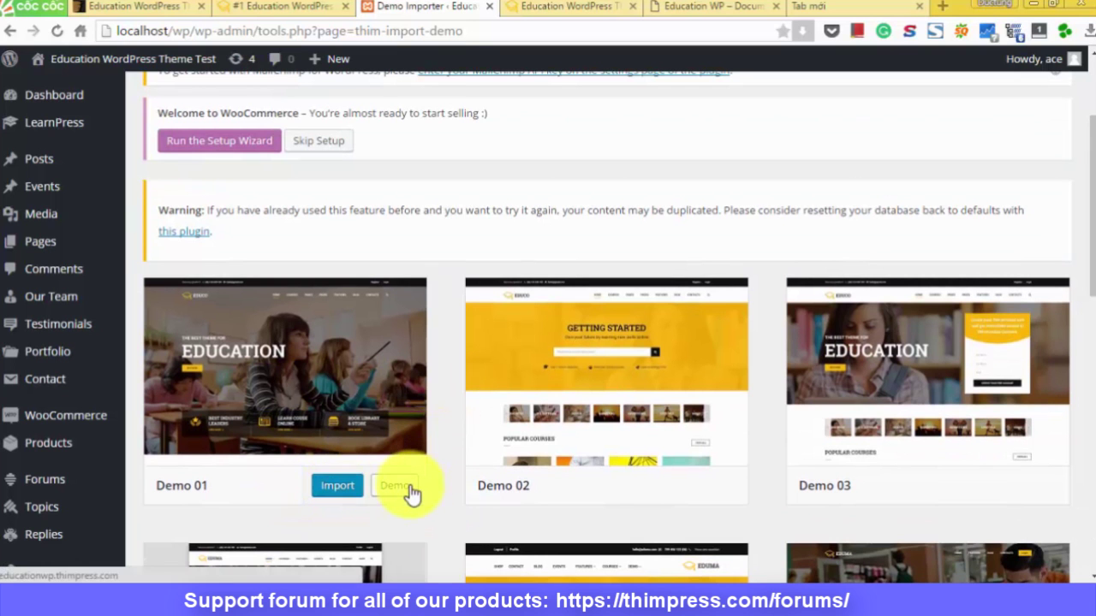
# Step: Import Demo 01 and wait out the note that the import can take 10 minutes
pyautogui.click(358, 490)
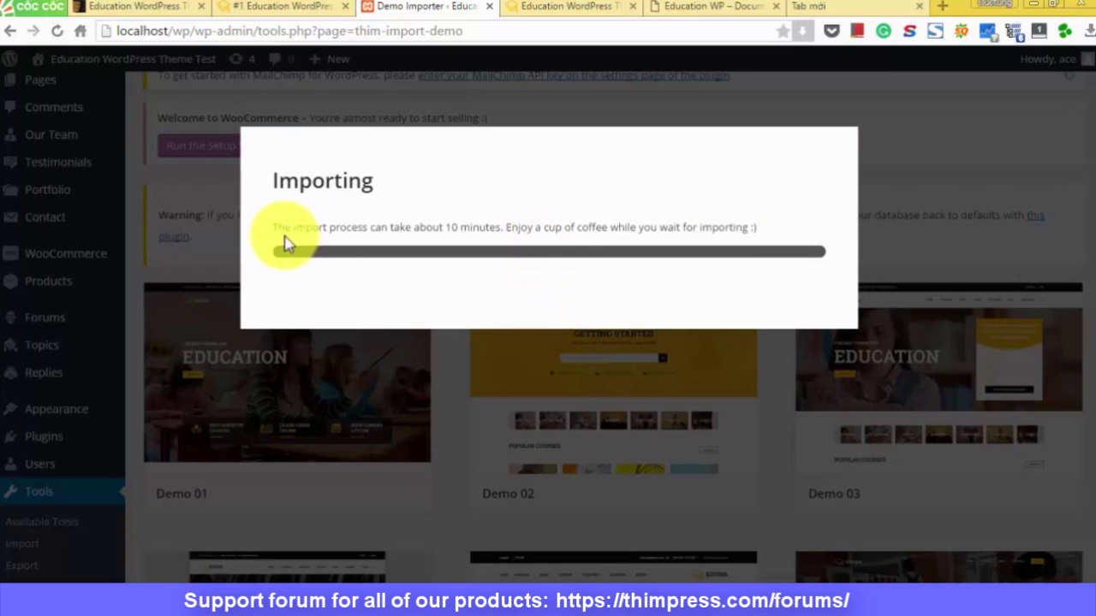
pyautogui.moveTo(273, 224); pyautogui.dragTo(479, 227)
pyautogui.moveTo(545, 227); pyautogui.dragTo(747, 236)
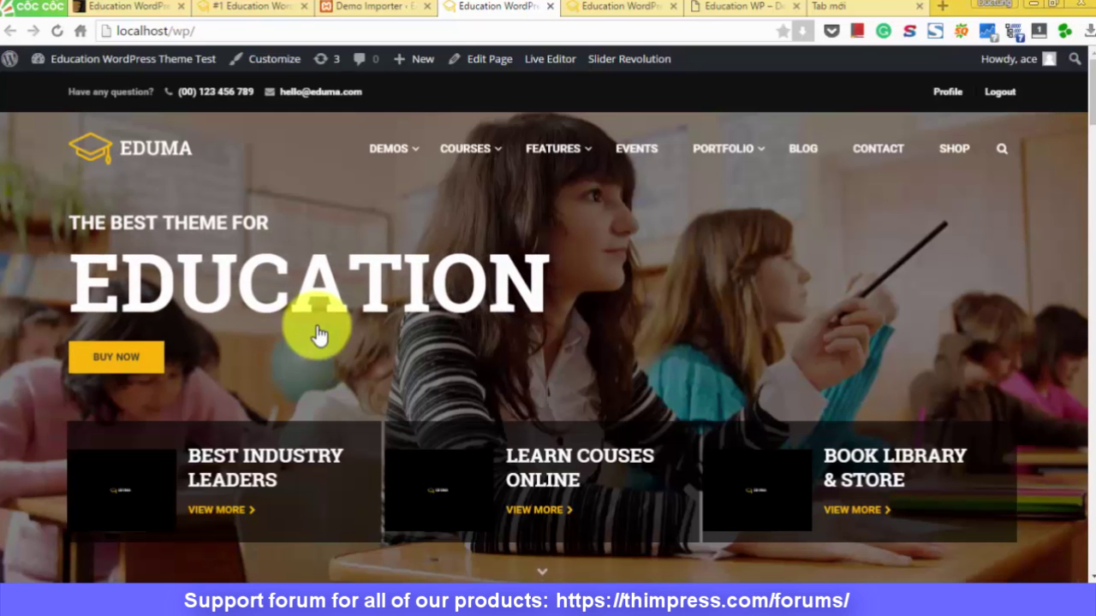
# Step: Scroll to Popular Courses and open the Introduction LearnPress – LMS plugin course
pyautogui.scroll(-5, 316, 334)
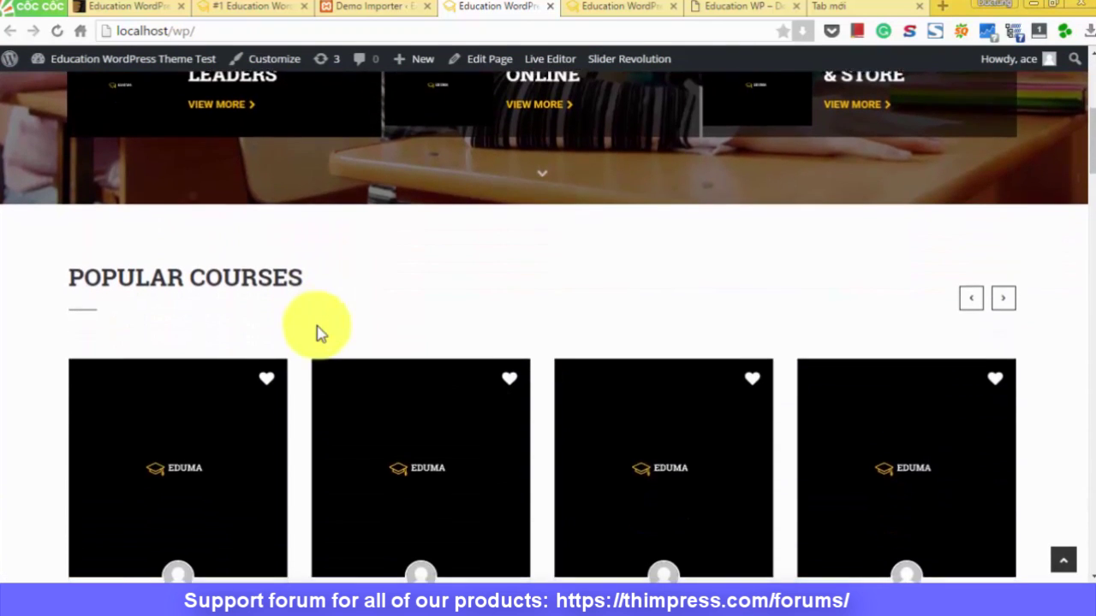
pyautogui.scroll(-1, 317, 334)
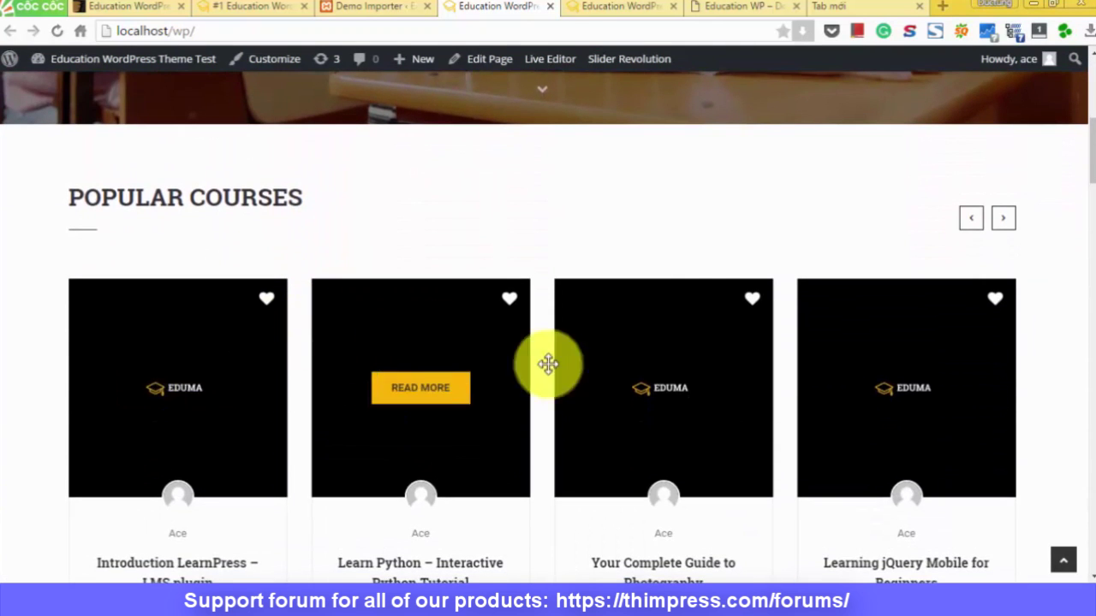
pyautogui.scroll(-7, 861, 396)
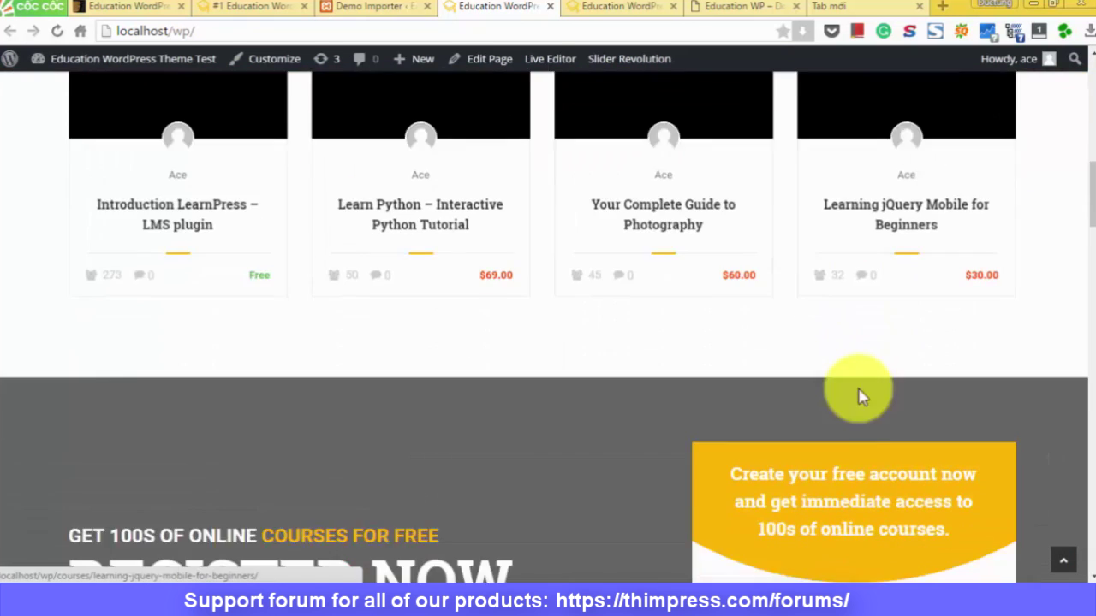
pyautogui.scroll(-2, 851, 373)
pyautogui.scroll(8, 848, 379)
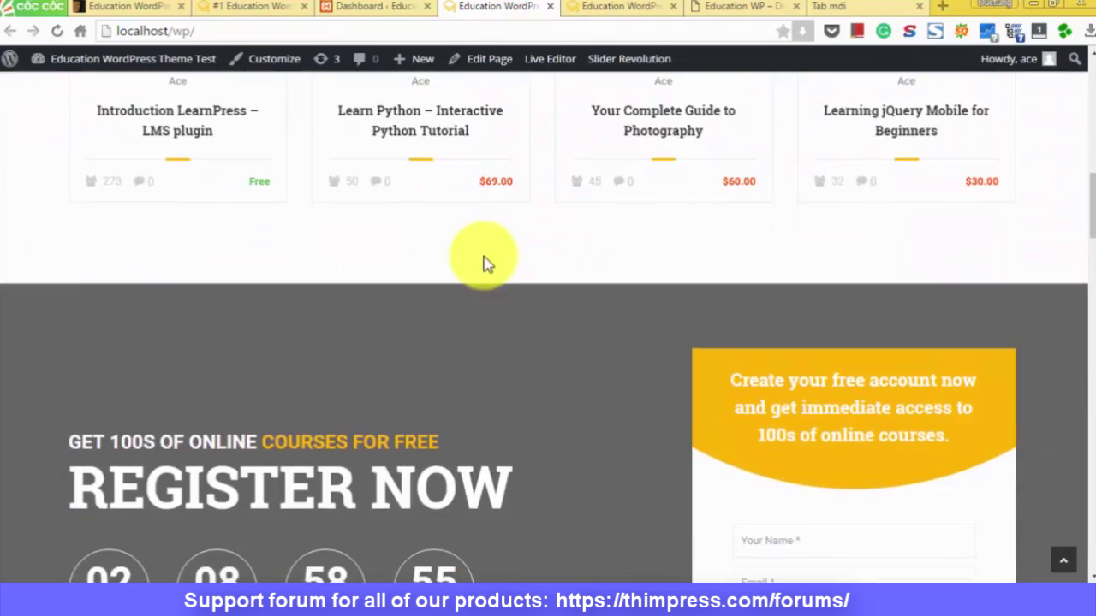
pyautogui.click(195, 246)
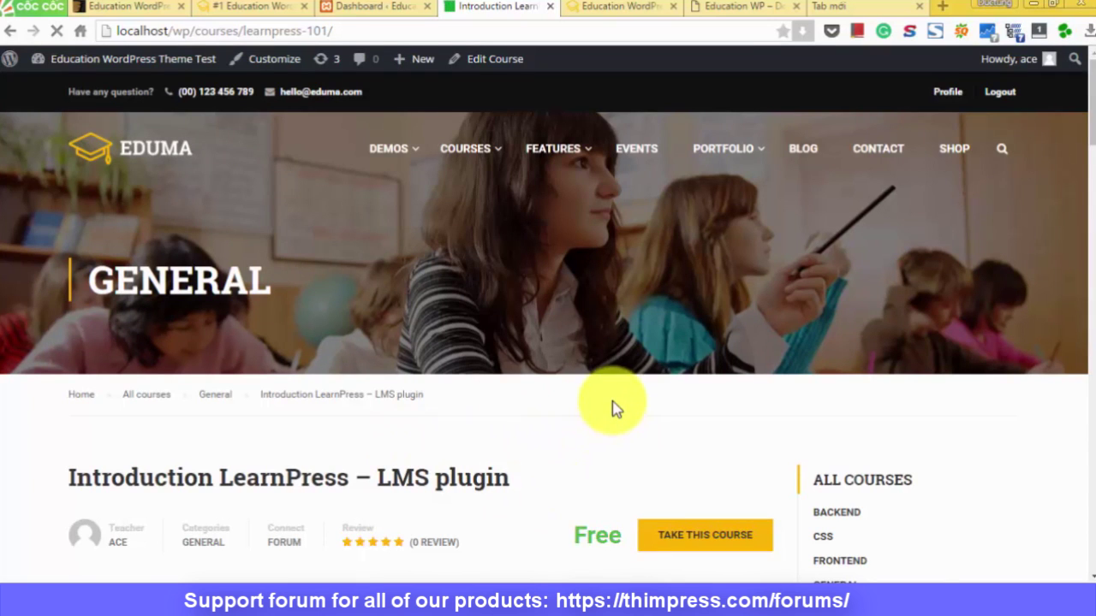
pyautogui.scroll(-2, 612, 414)
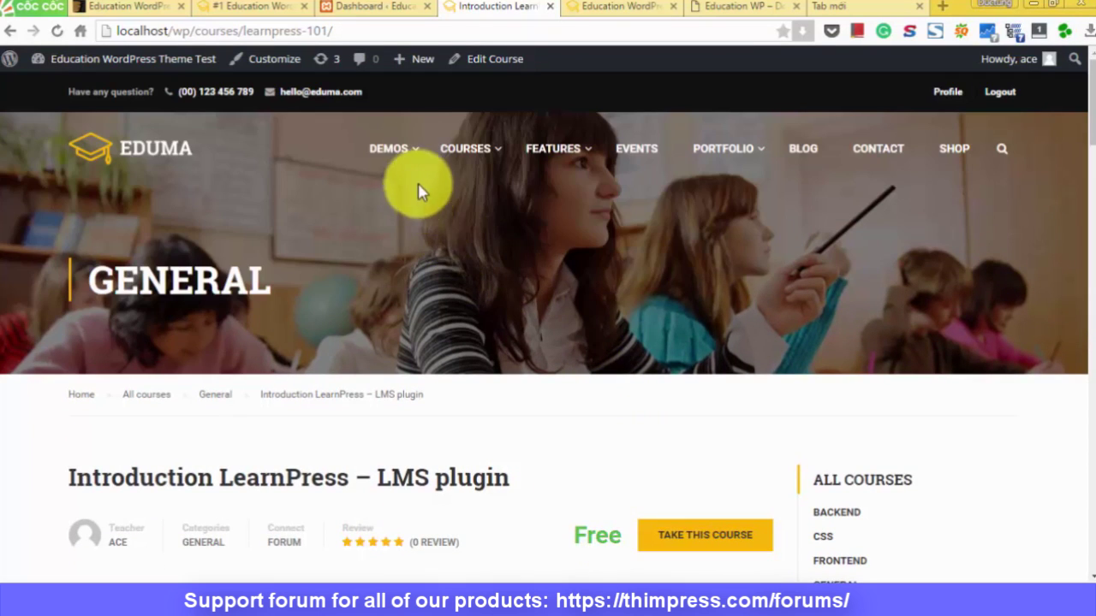
# Step: Edit the course in the admin and upload course-4.jpg as its featured image
pyautogui.click(487, 58)
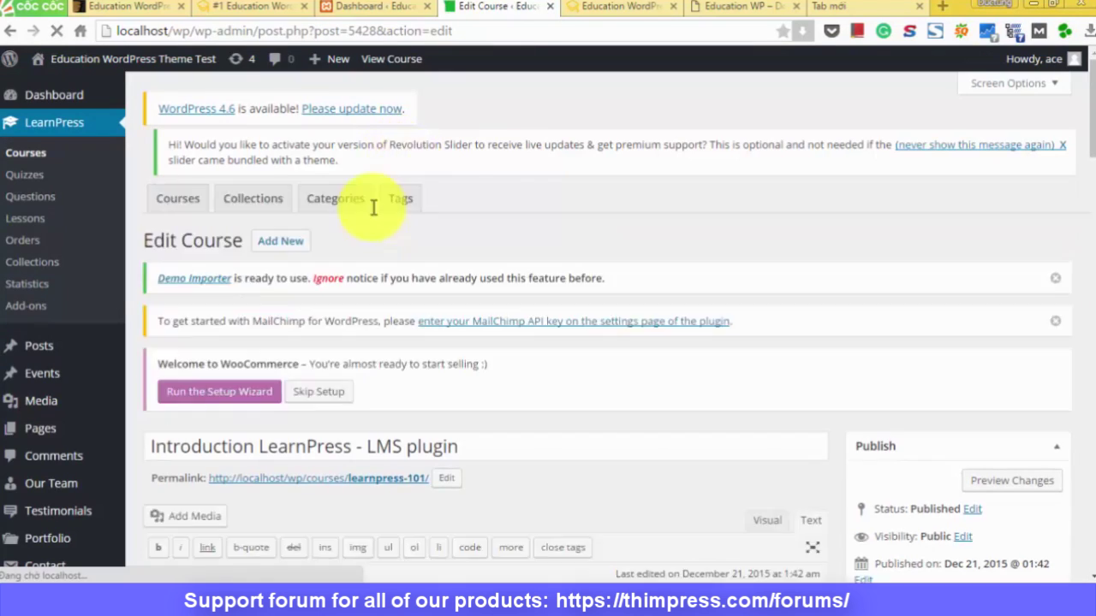
pyautogui.scroll(-4, 443, 269)
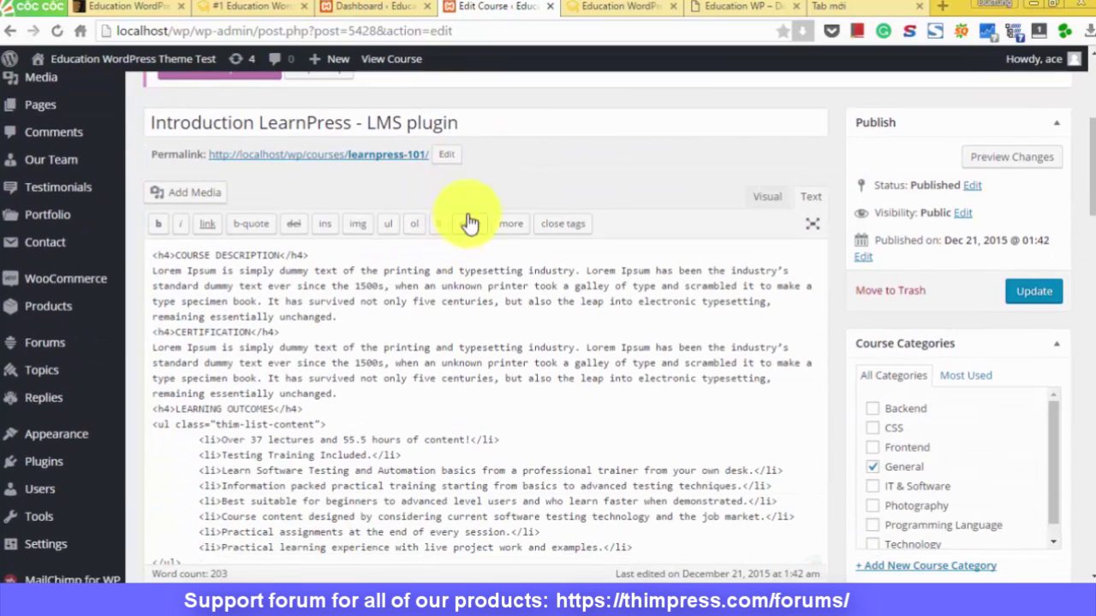
pyautogui.scroll(-6, 790, 269)
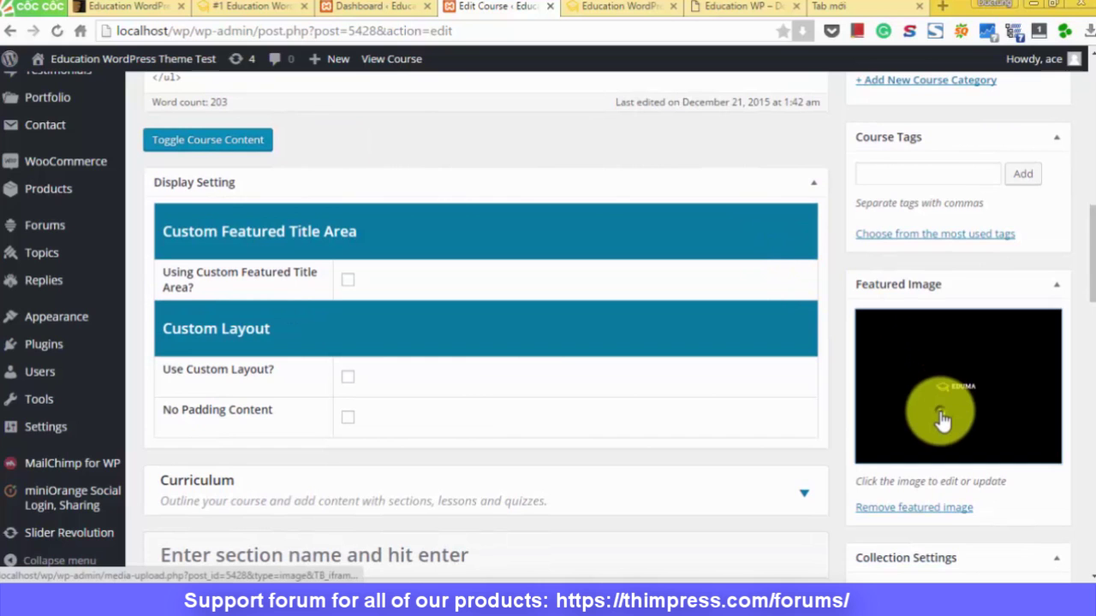
pyautogui.click(941, 419)
pyautogui.click(539, 332)
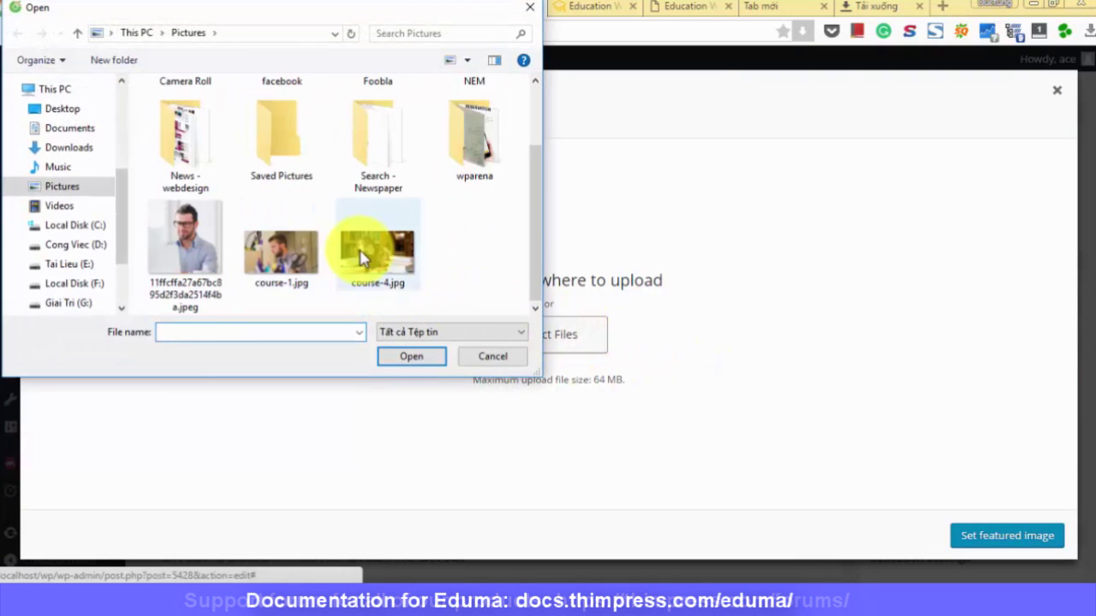
pyautogui.doubleClick(362, 252)
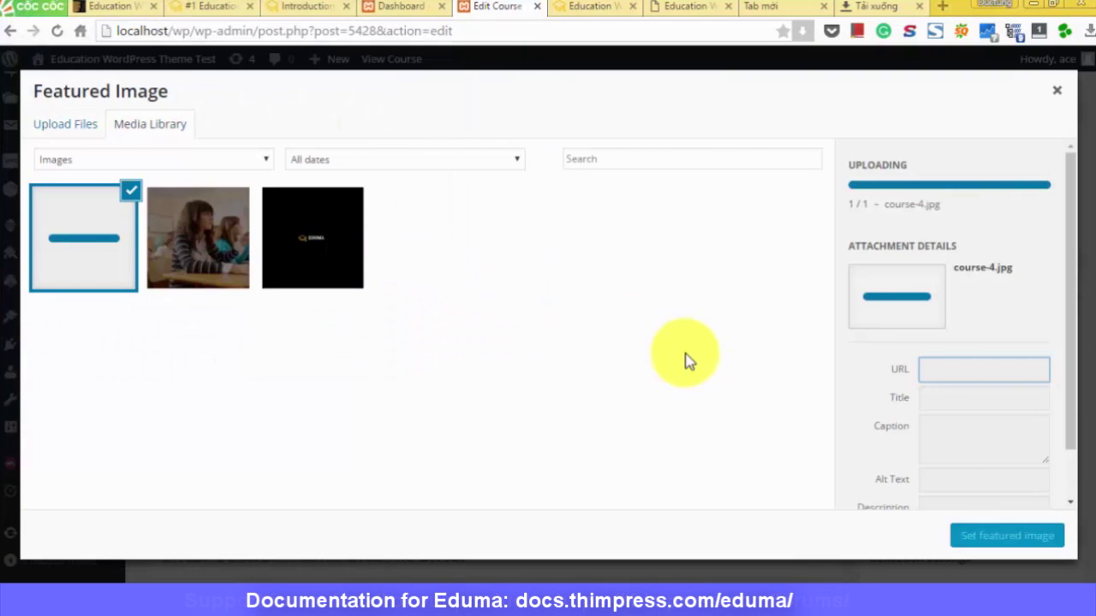
pyautogui.click(1027, 539)
pyautogui.scroll(-3, 1002, 445)
pyautogui.scroll(7, 1010, 391)
# Step: Update the course, then cycle through the front-page testimonial carousel
pyautogui.click(1033, 210)
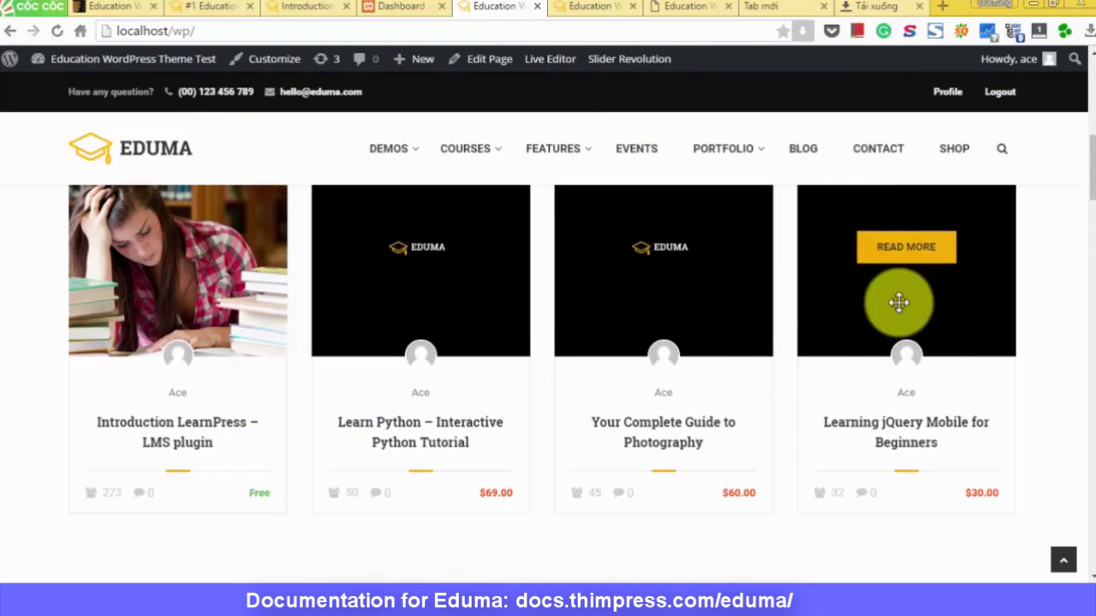
pyautogui.scroll(-20, 594, 367)
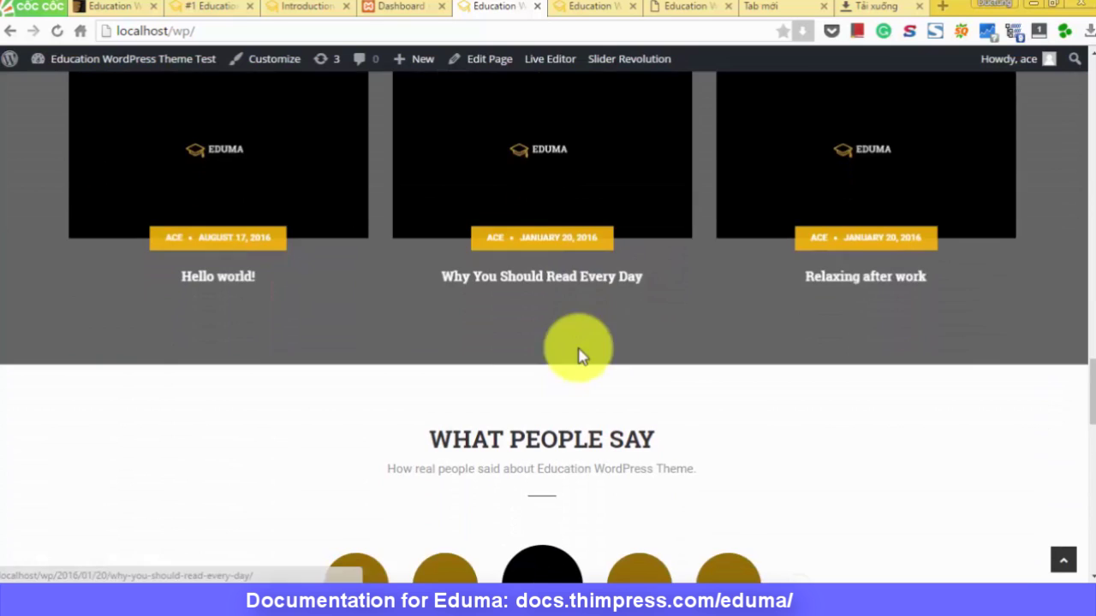
pyautogui.scroll(-3, 580, 355)
pyautogui.click(660, 368)
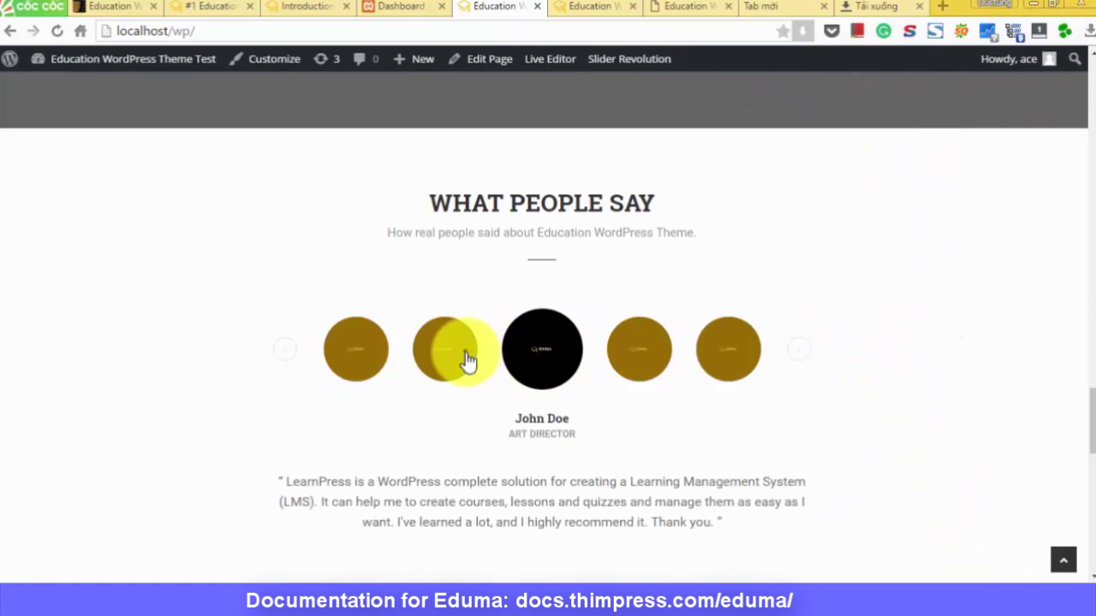
pyautogui.click(443, 358)
pyautogui.click(502, 371)
pyautogui.click(531, 372)
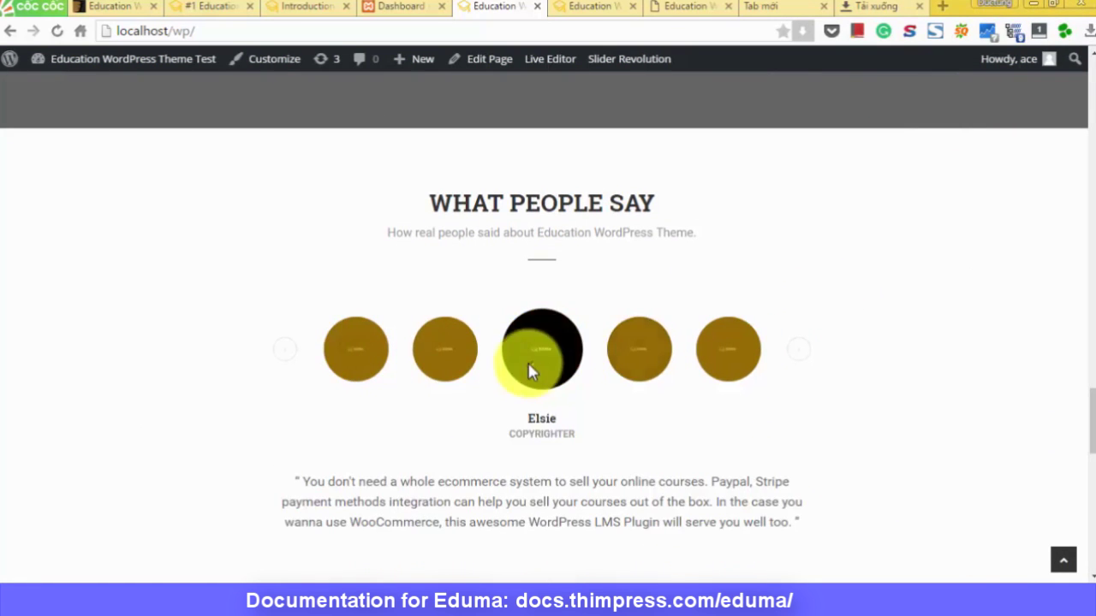
pyautogui.click(438, 364)
pyautogui.click(438, 364)
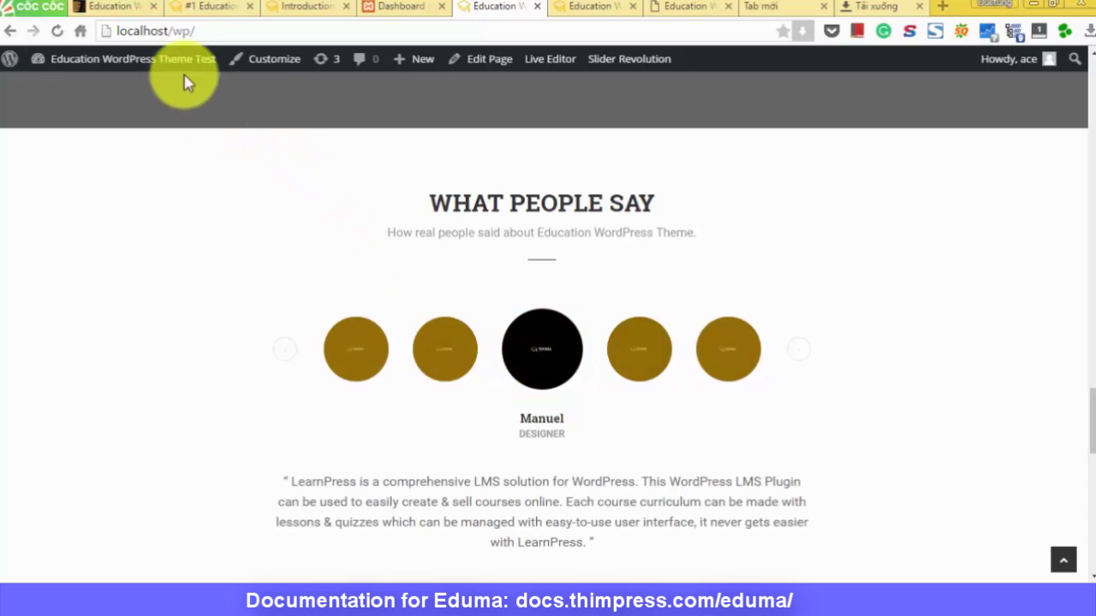
# Step: Return to the admin and open the Peter Packer testimonial for editing
pyautogui.click(387, 7)
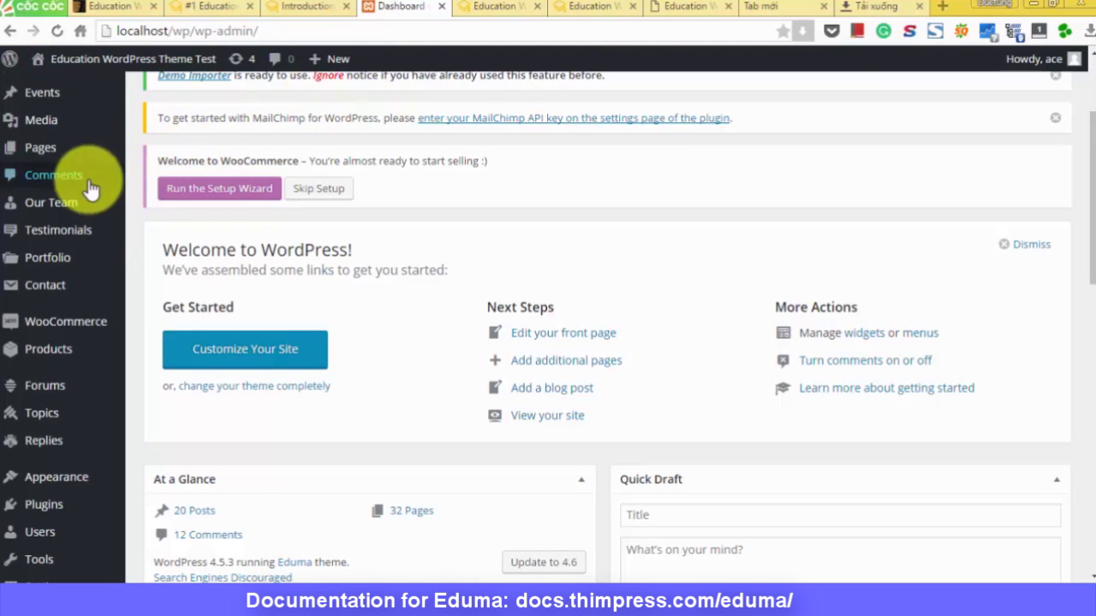
pyautogui.moveTo(78, 232)
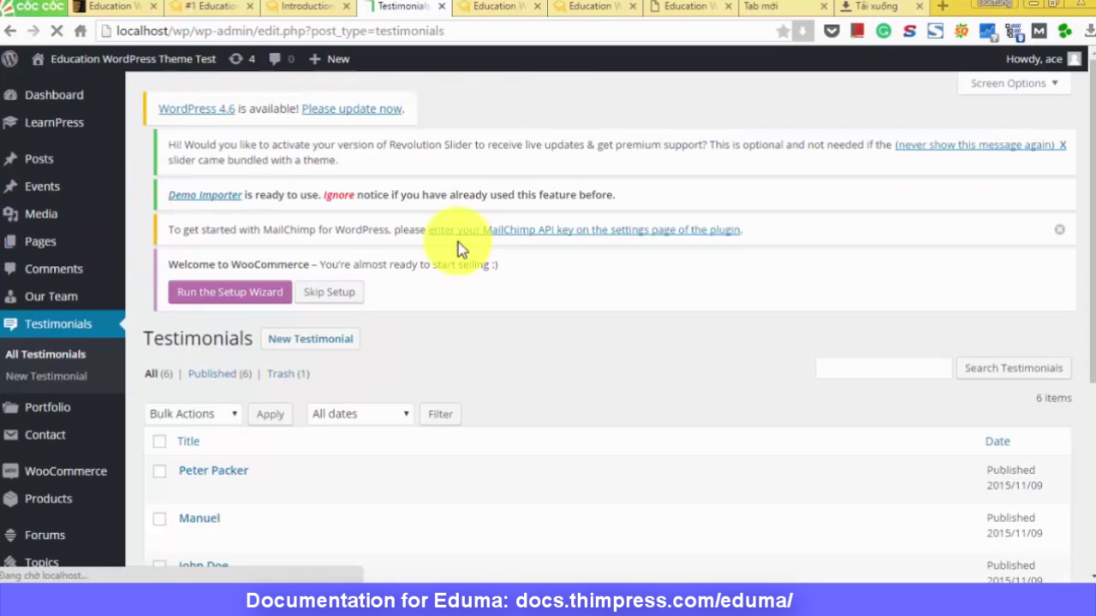
pyautogui.scroll(-3, 402, 291)
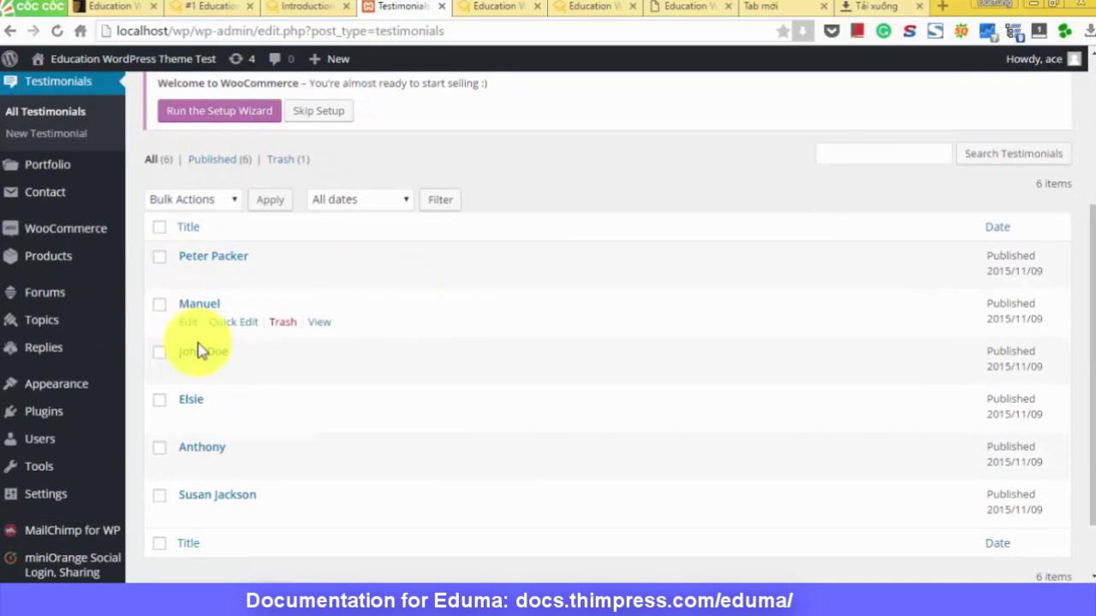
pyautogui.click(196, 258)
pyautogui.scroll(-5, 924, 359)
# Step: Upload a portrait photo as its featured image and update the testimonial
pyautogui.click(927, 261)
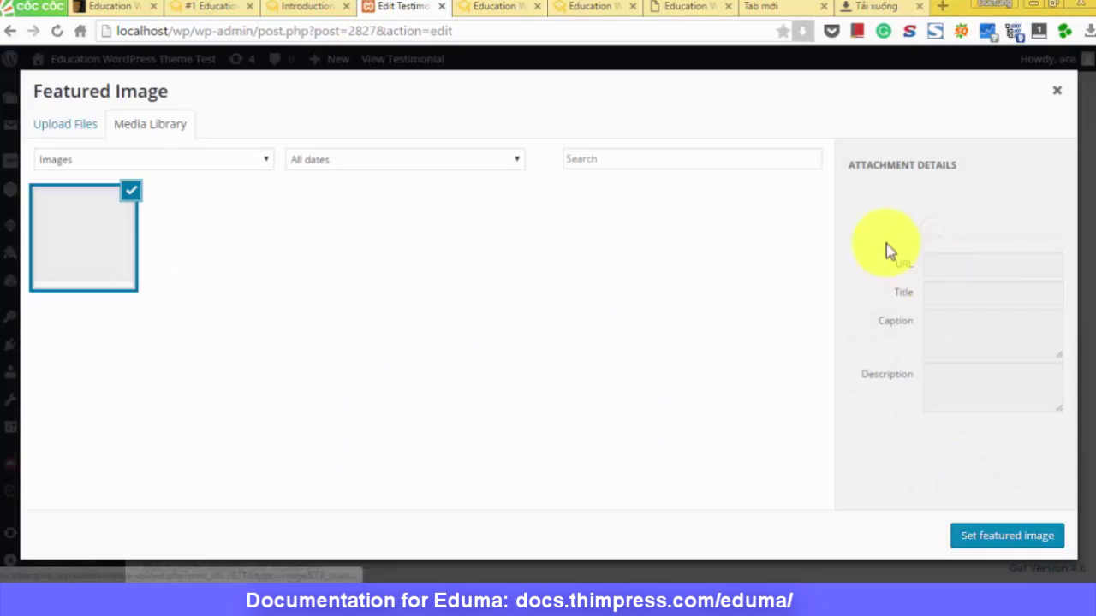
pyautogui.click(97, 130)
pyautogui.click(564, 338)
pyautogui.doubleClick(194, 265)
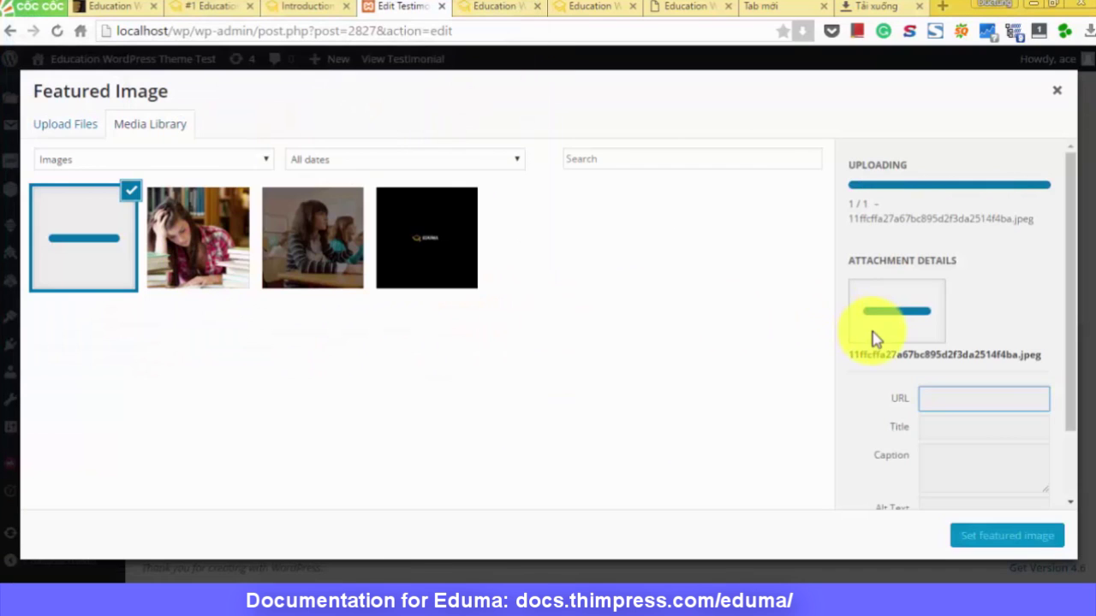
pyautogui.click(1027, 538)
pyautogui.scroll(10, 1018, 437)
pyautogui.scroll(-3, 1018, 436)
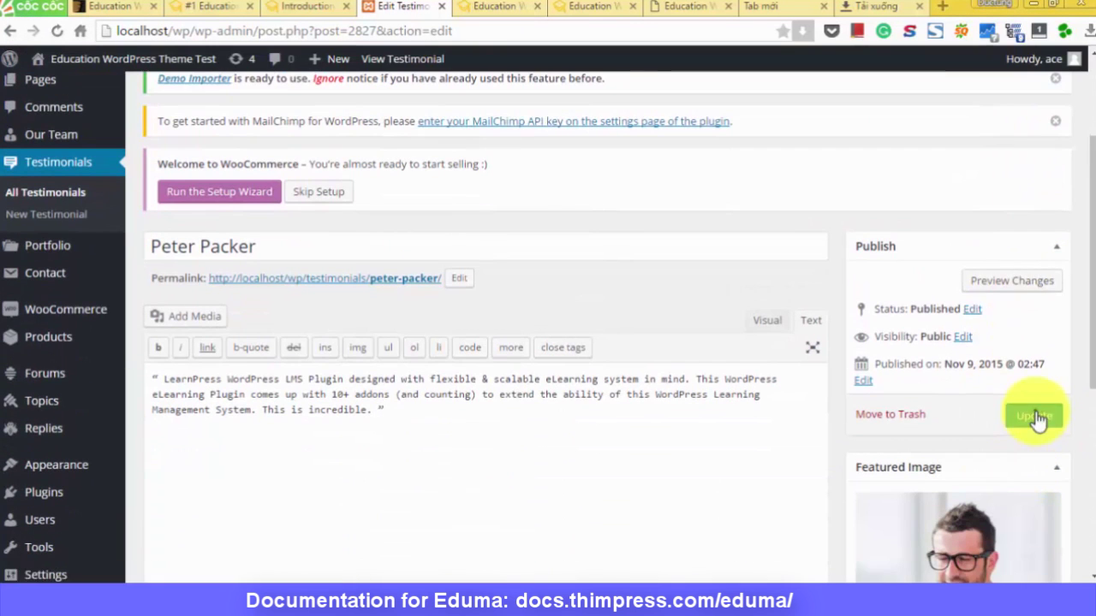
pyautogui.click(1035, 418)
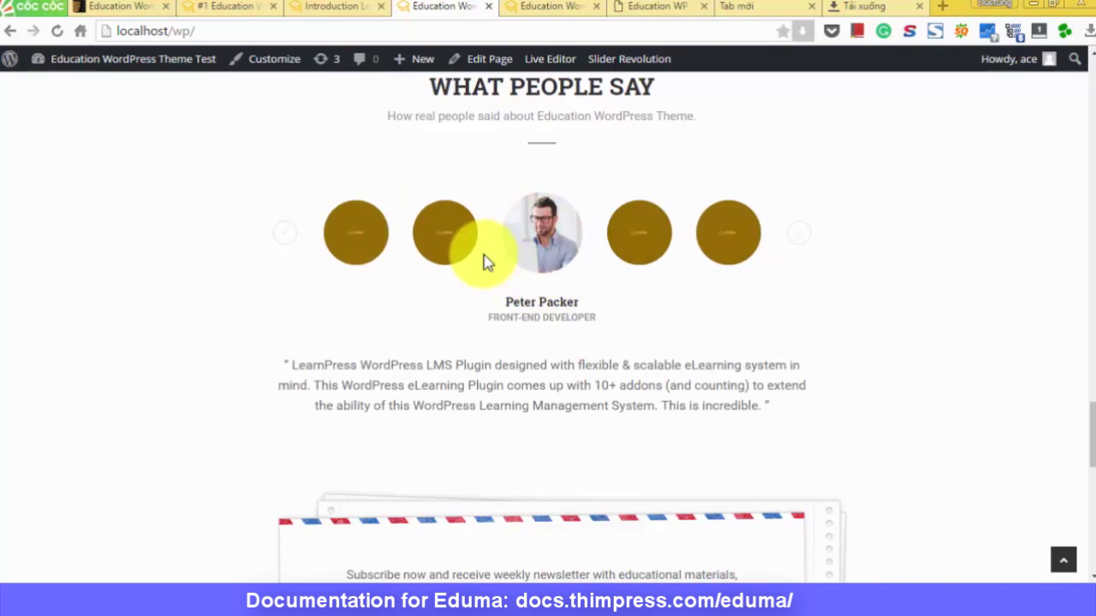
# Step: Confirm the footer columns are empty, then open the Footer Layout Builder in Page Builder
pyautogui.scroll(-3, 475, 320)
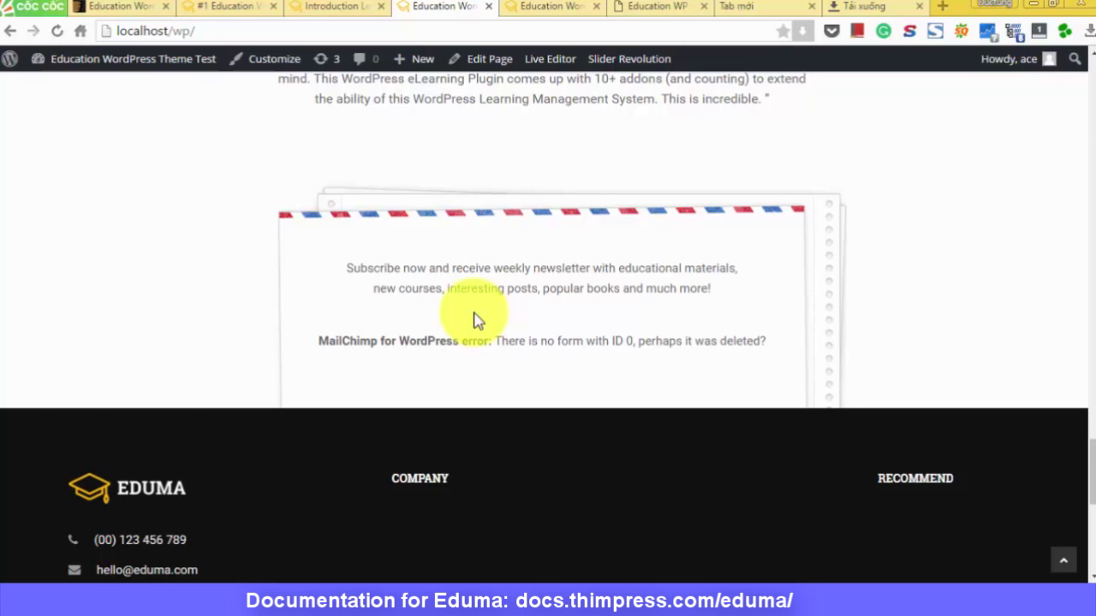
pyautogui.scroll(-3, 475, 320)
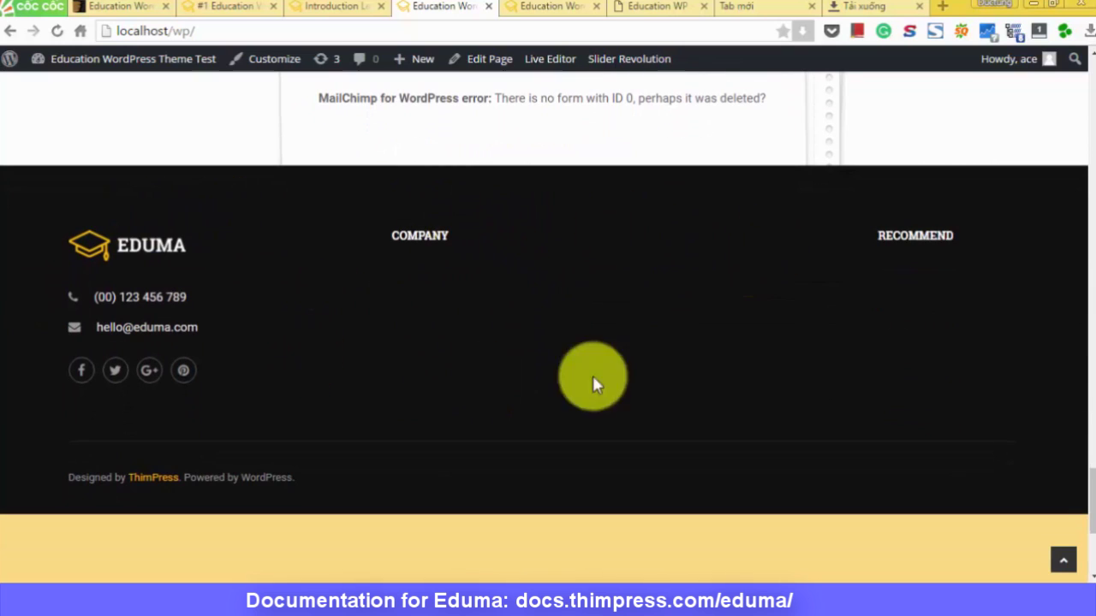
pyautogui.moveTo(949, 250); pyautogui.dragTo(414, 324)
pyautogui.click(354, 314)
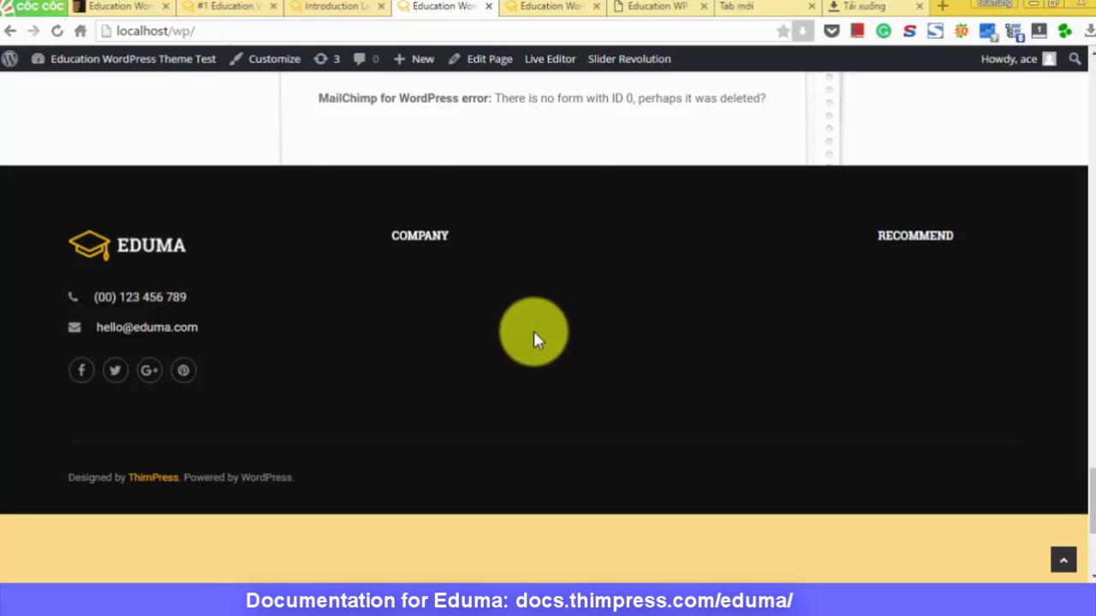
pyautogui.moveTo(171, 84)
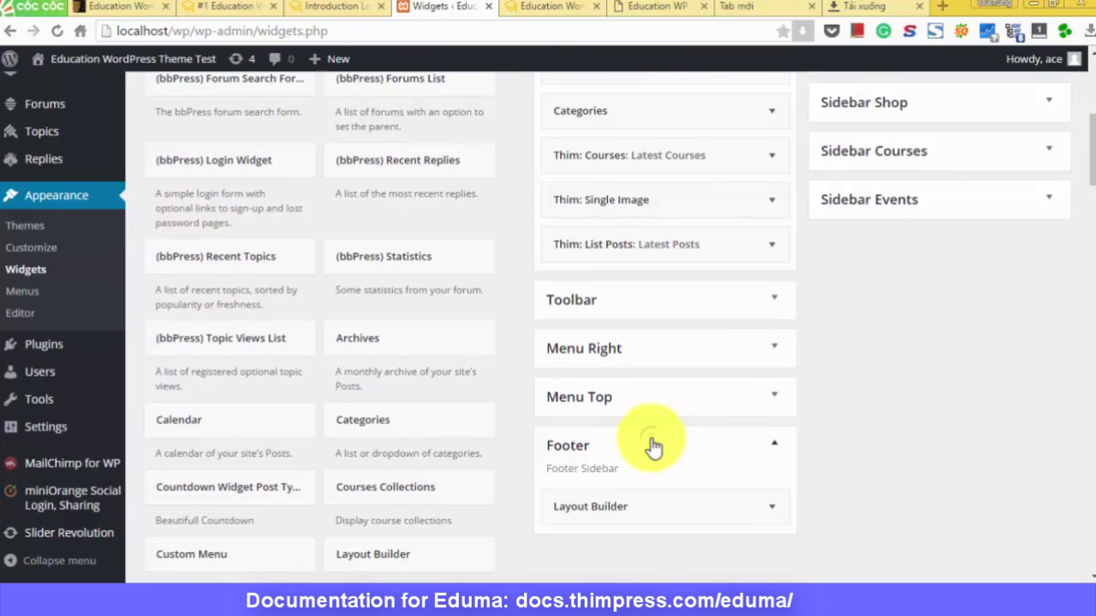
pyautogui.scroll(-2, 673, 354)
pyautogui.click(672, 350)
pyautogui.click(604, 404)
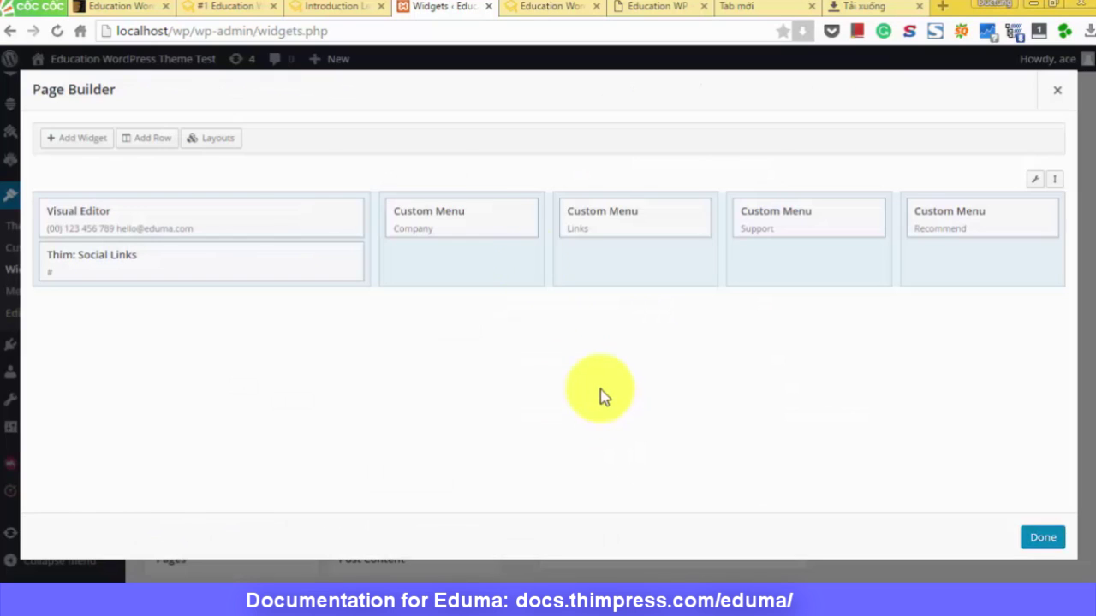
# Step: Assign the Company and Links menus to their Custom Menu widgets
pyautogui.click(433, 220)
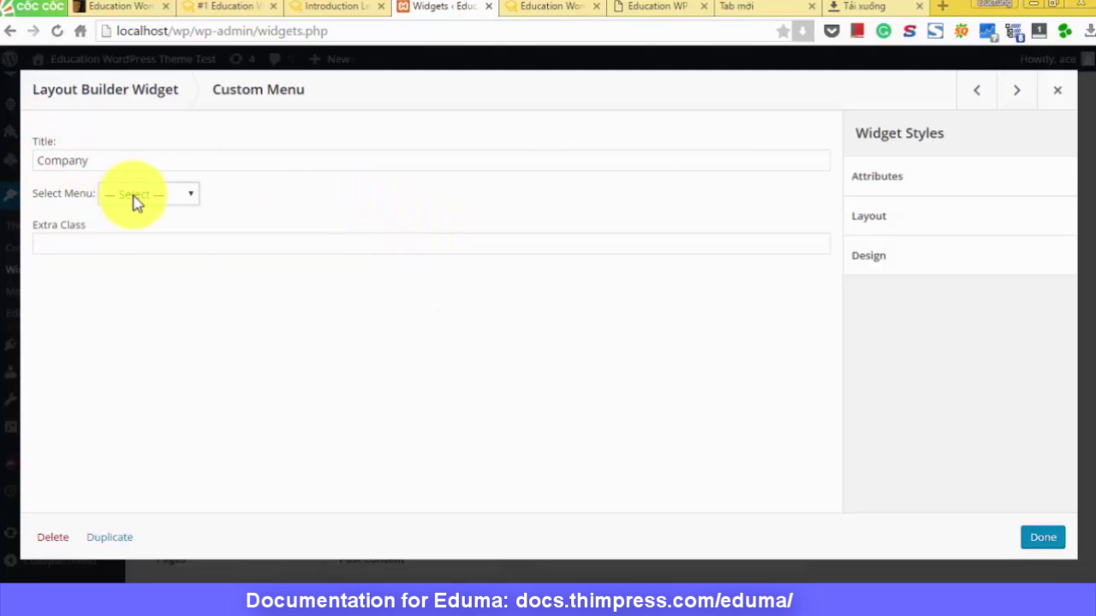
pyautogui.click(137, 194)
pyautogui.click(140, 246)
pyautogui.click(1032, 538)
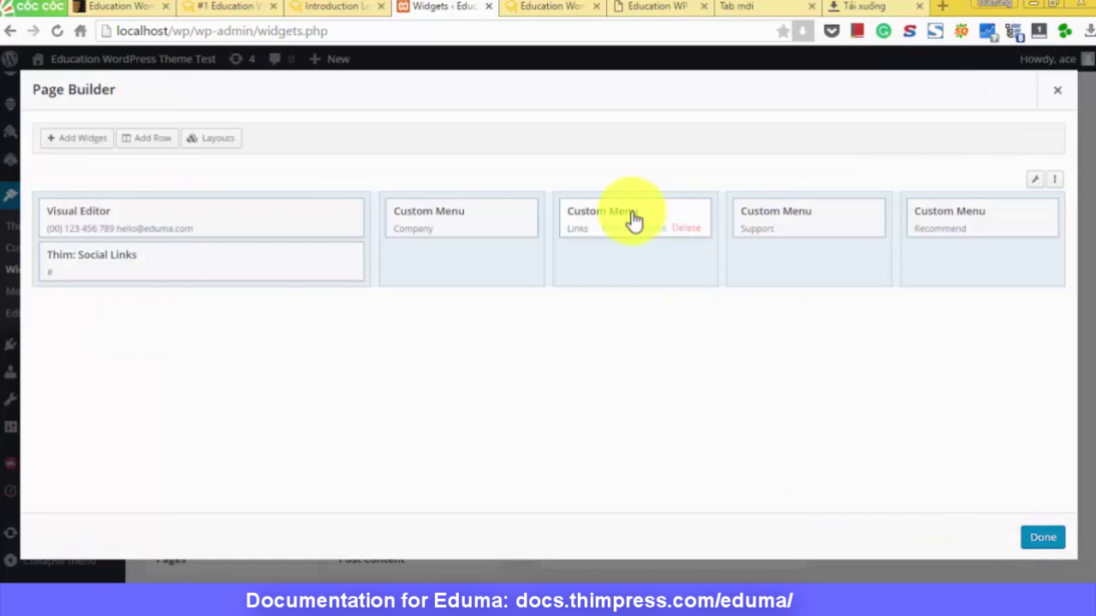
pyautogui.click(631, 218)
pyautogui.click(135, 200)
pyautogui.click(114, 262)
pyautogui.click(1040, 539)
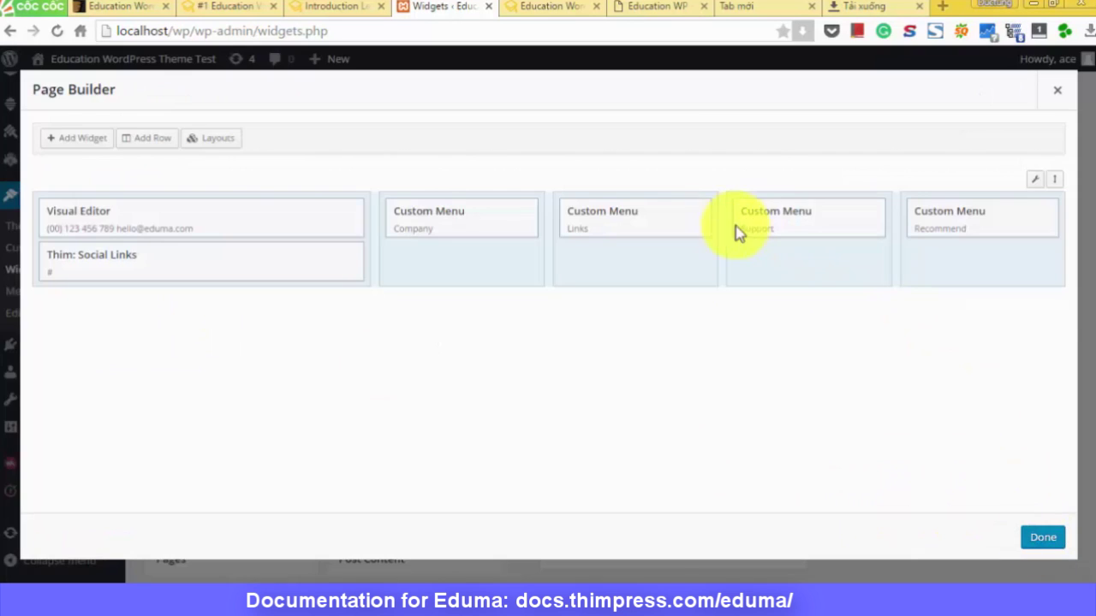
# Step: Assign the Support and Recommend menus to their Custom Menu widgets
pyautogui.click(765, 216)
pyautogui.click(146, 195)
pyautogui.click(129, 326)
pyautogui.click(1041, 538)
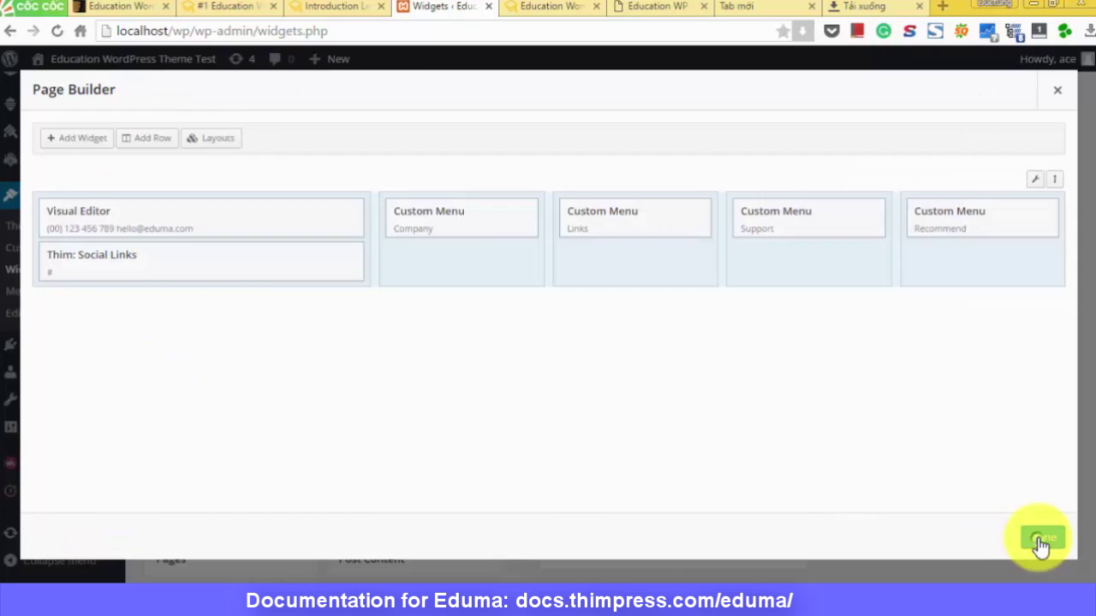
pyautogui.click(973, 218)
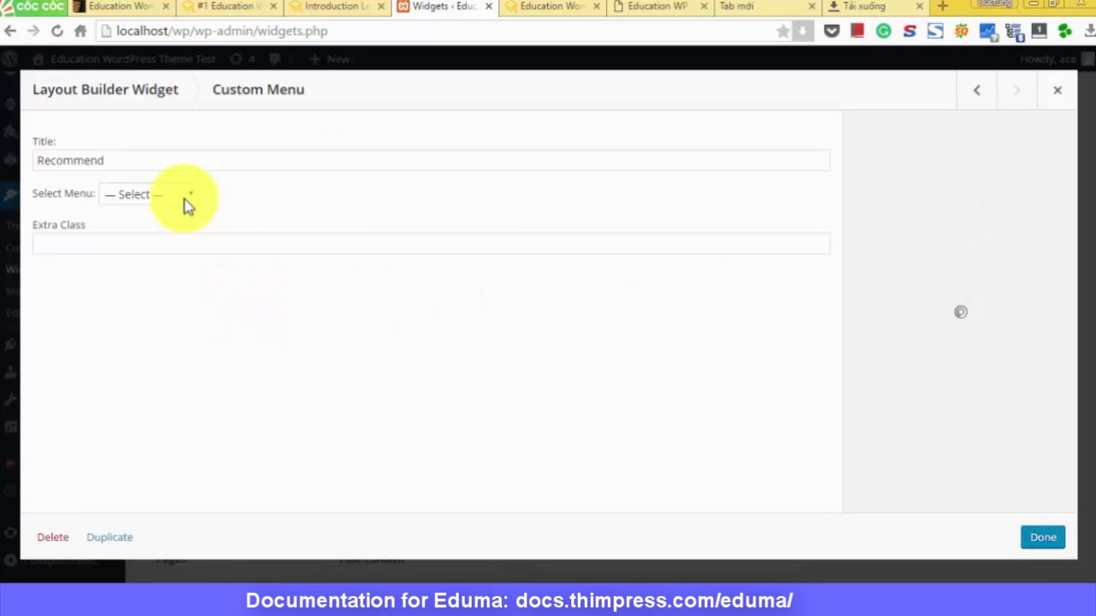
pyautogui.click(176, 199)
pyautogui.click(138, 298)
pyautogui.click(1037, 538)
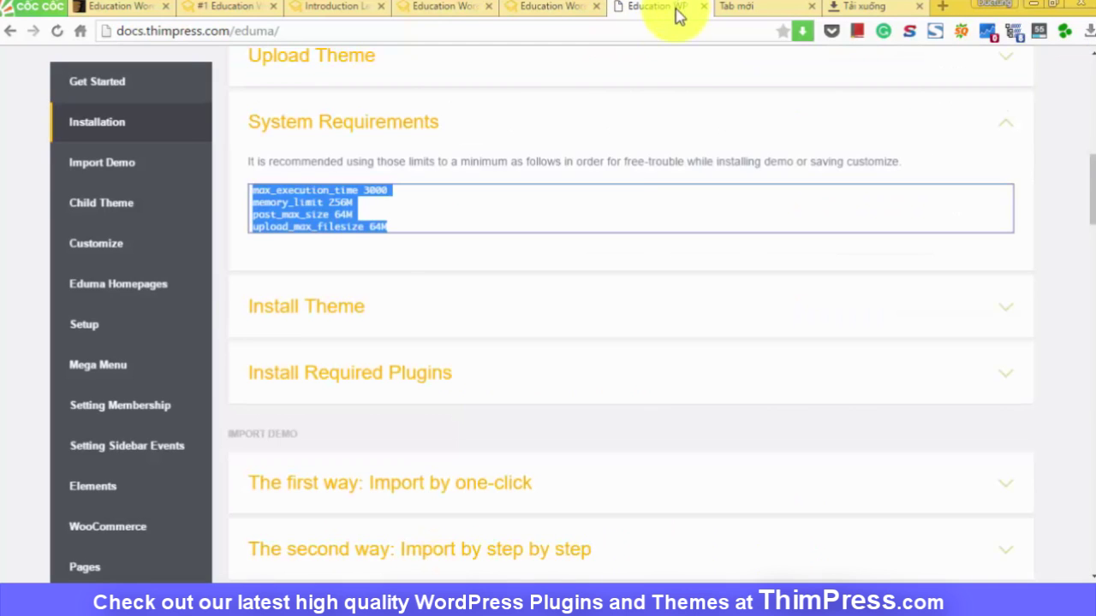
# Step: Read the Mega Menu steps in the Eduma documentation, then return to the local Eduma homepage
pyautogui.scroll(1, 619, 211)
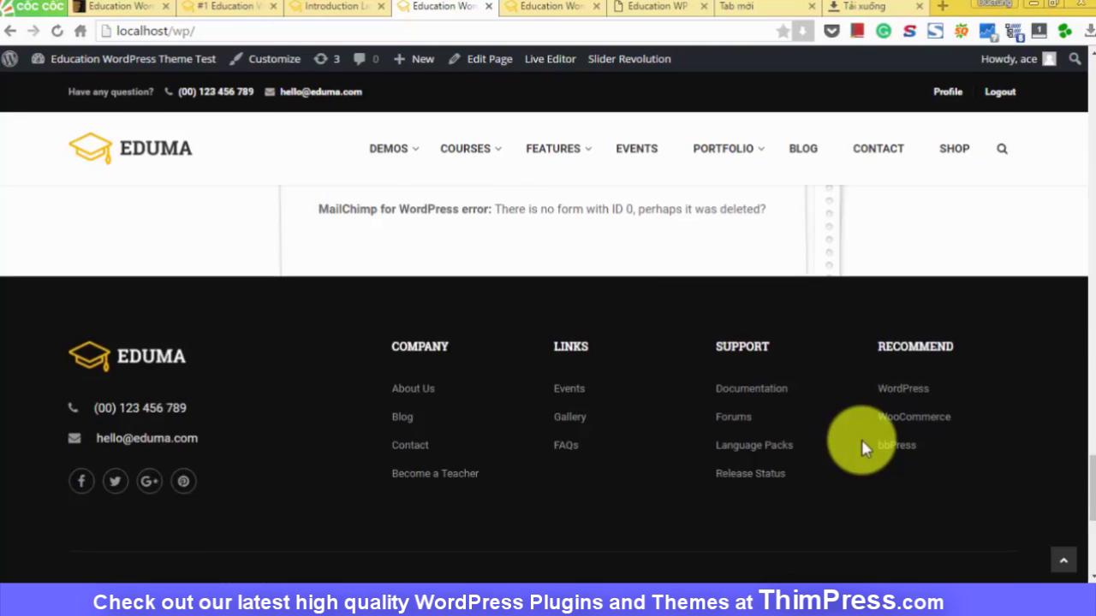
pyautogui.scroll(10, 861, 445)
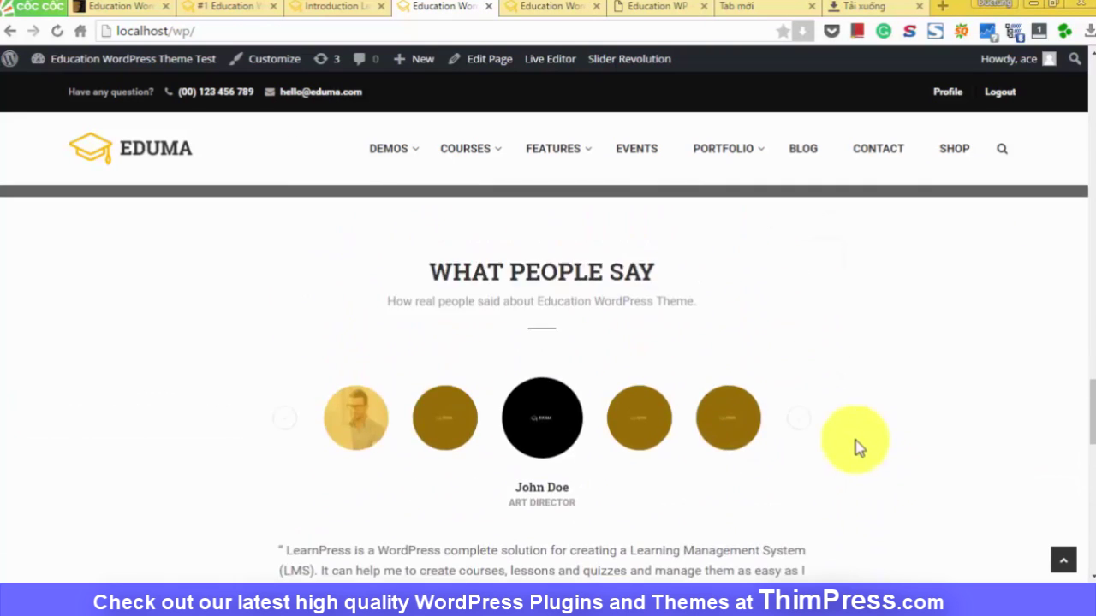
pyautogui.click(572, 6)
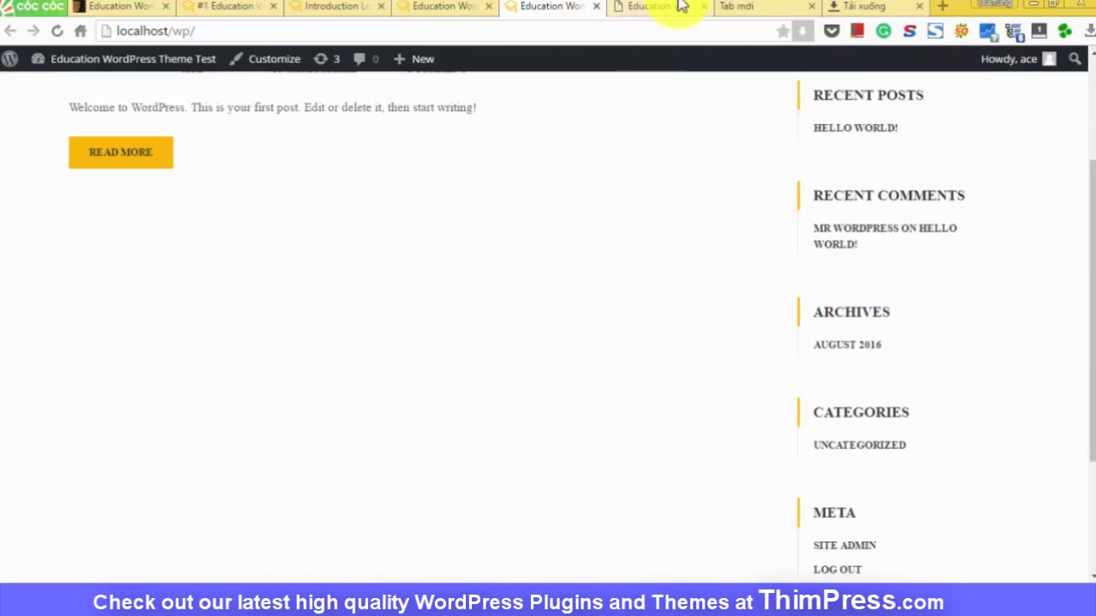
pyautogui.click(638, 6)
pyautogui.click(356, 144)
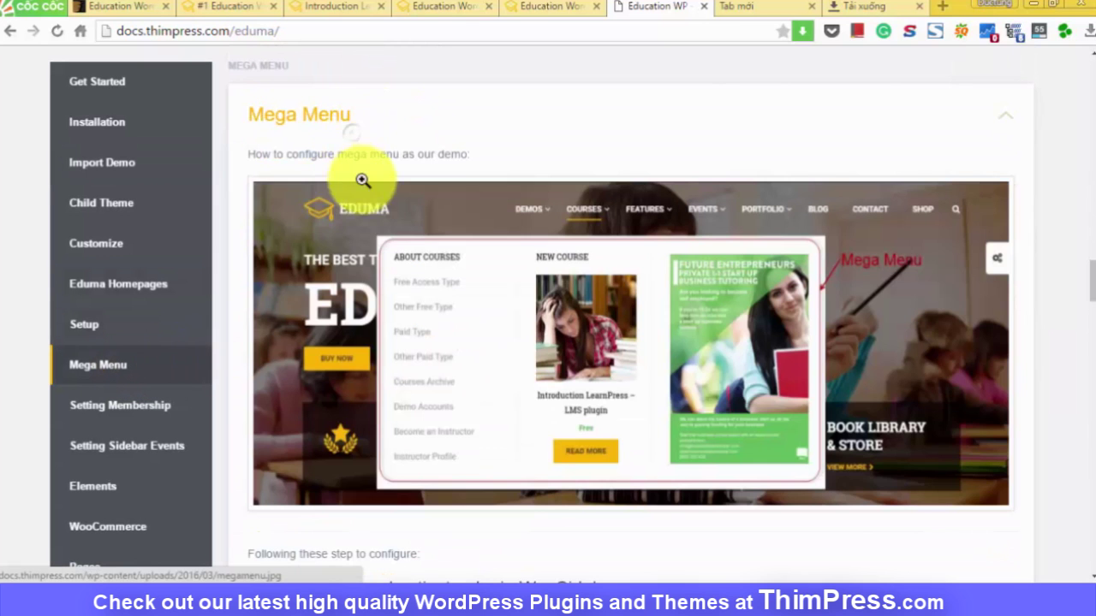
pyautogui.scroll(-4, 589, 244)
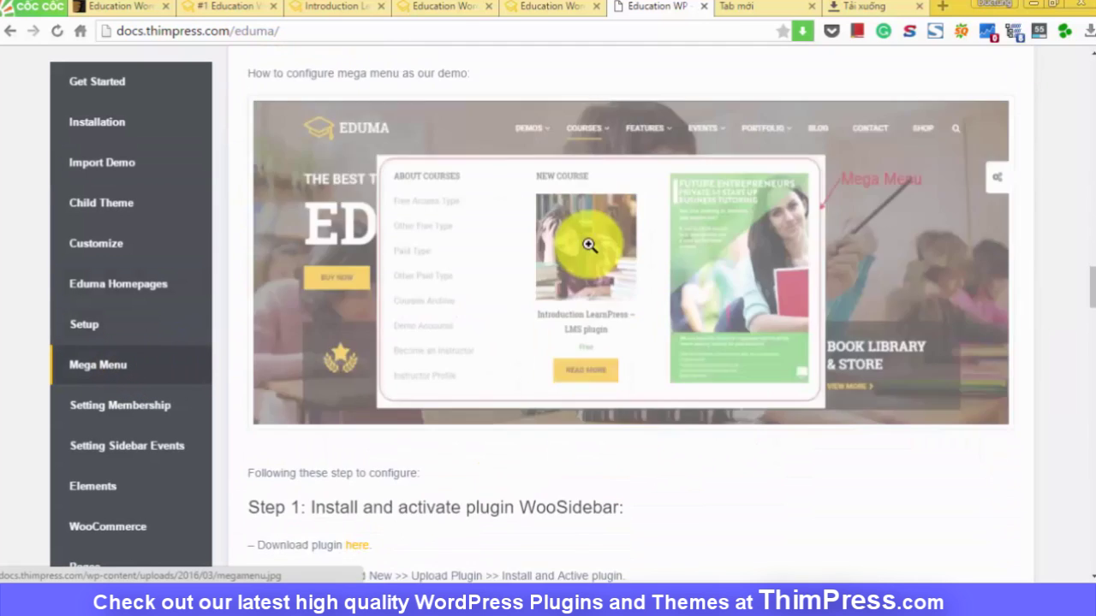
pyautogui.scroll(1, 594, 245)
pyautogui.click(445, 6)
pyautogui.moveTo(133, 101)
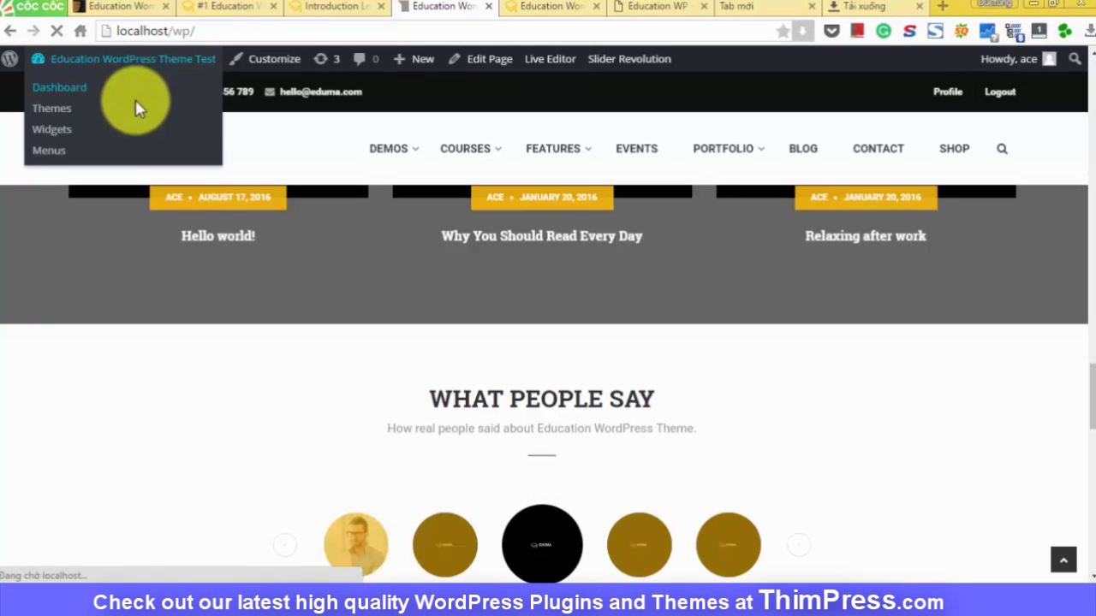
# Step: From the dashboard's Add New plugins page, search 'woosidebar' and install WooSidebars 1.4.3
pyautogui.click(129, 88)
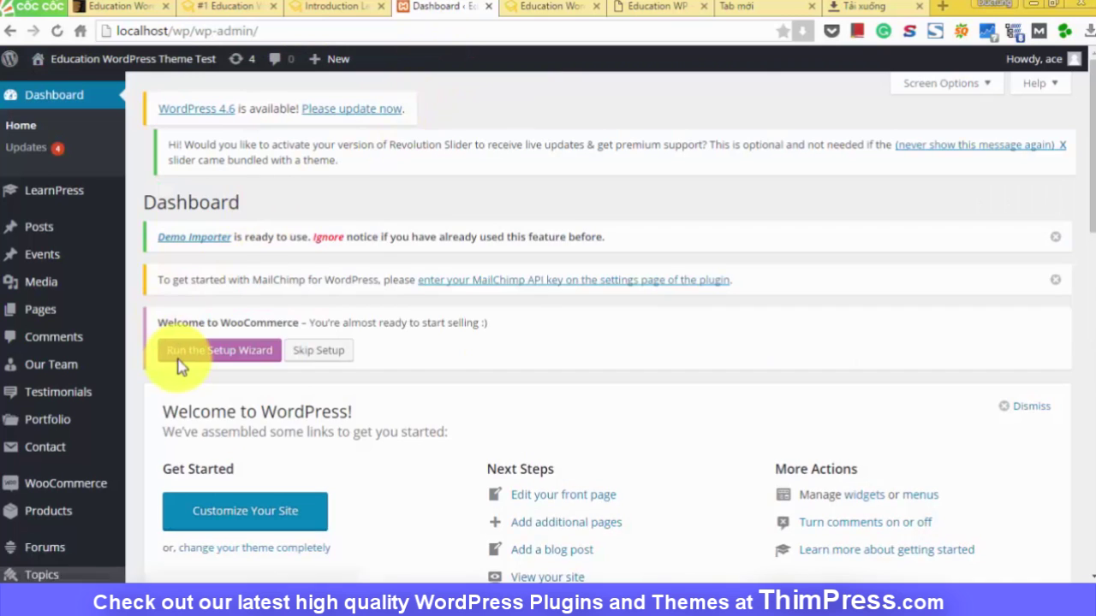
pyautogui.scroll(-2, 153, 382)
pyautogui.scroll(-2, 157, 366)
pyautogui.moveTo(163, 351)
pyautogui.click(183, 367)
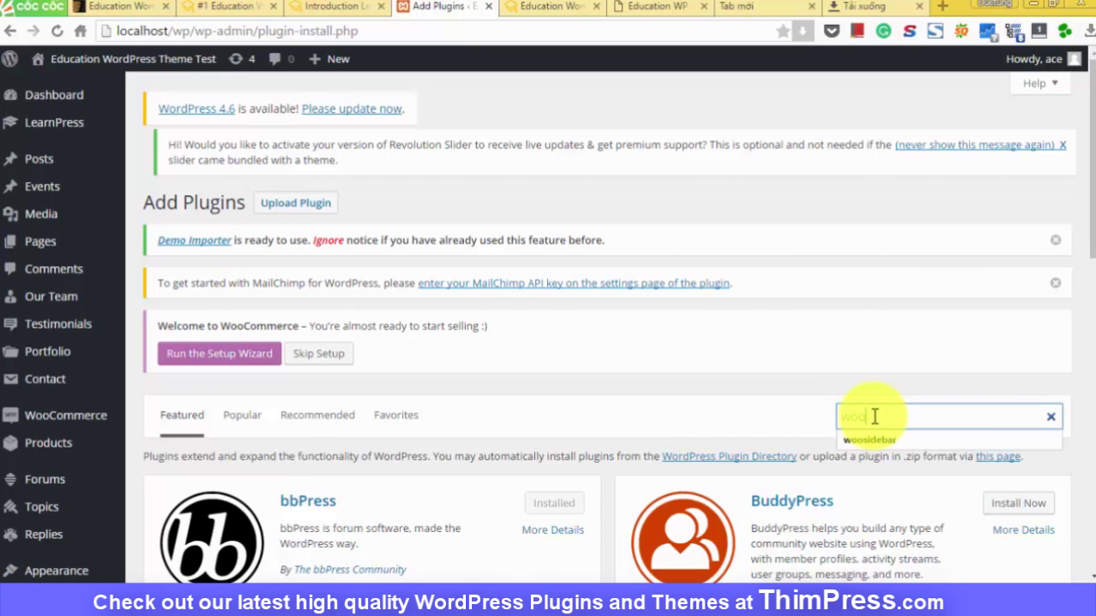
pyautogui.write('s')
pyautogui.press('Down')
pyautogui.press('Return')
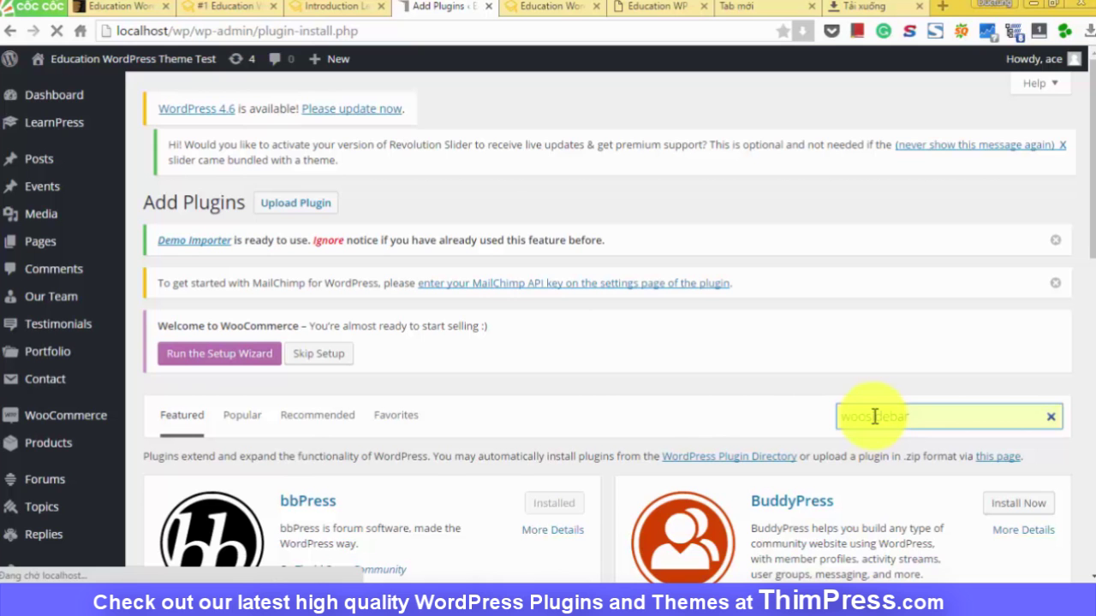
pyautogui.scroll(-3, 855, 420)
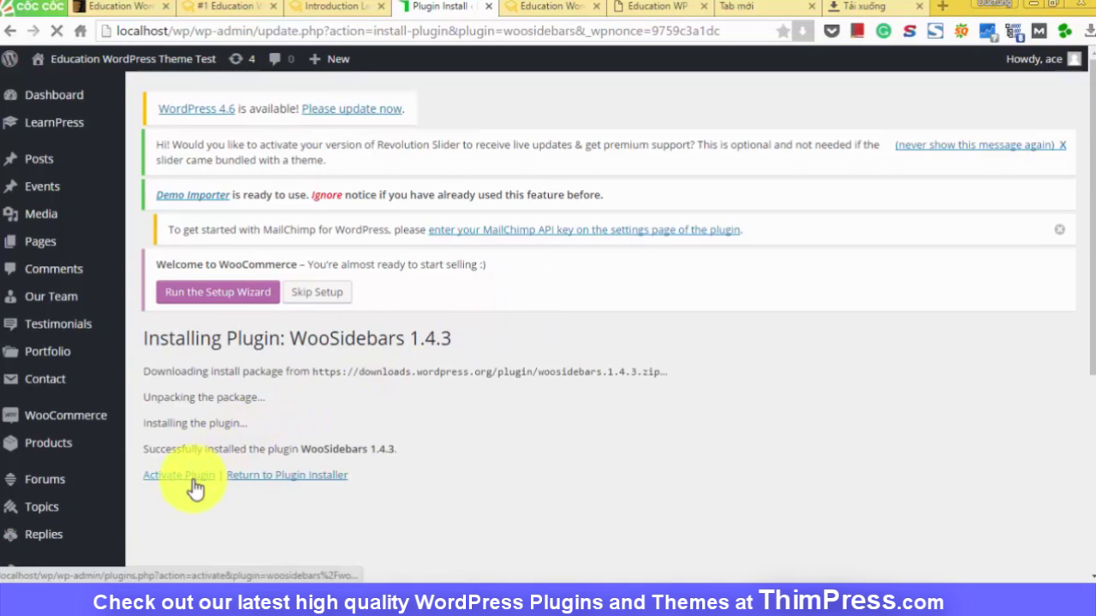
# Step: Activate the newly installed WooSidebars plugin
pyautogui.click(197, 482)
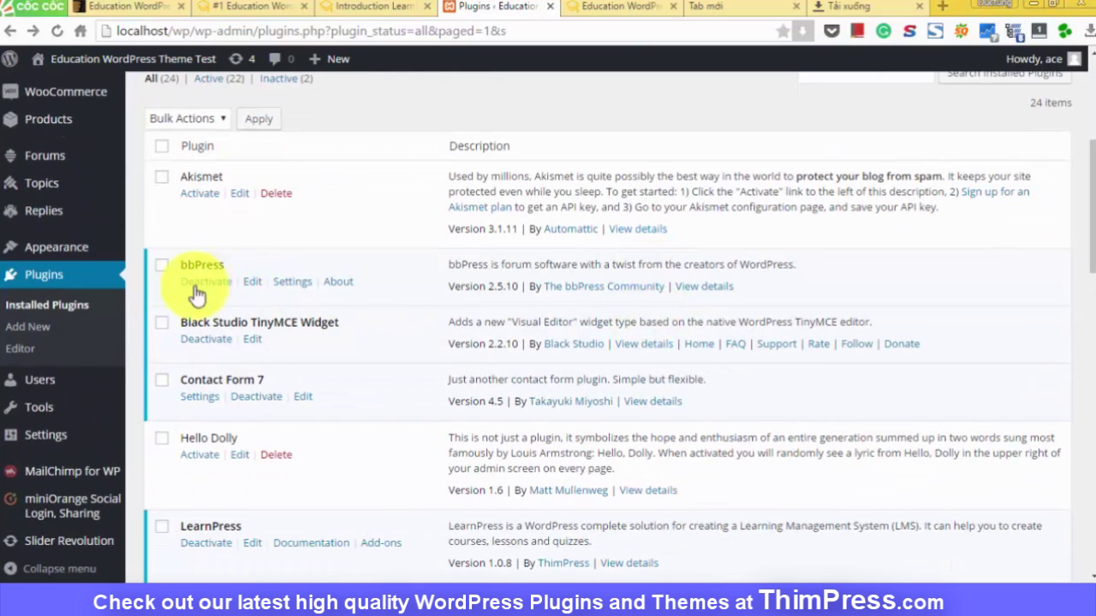
pyautogui.moveTo(91, 253)
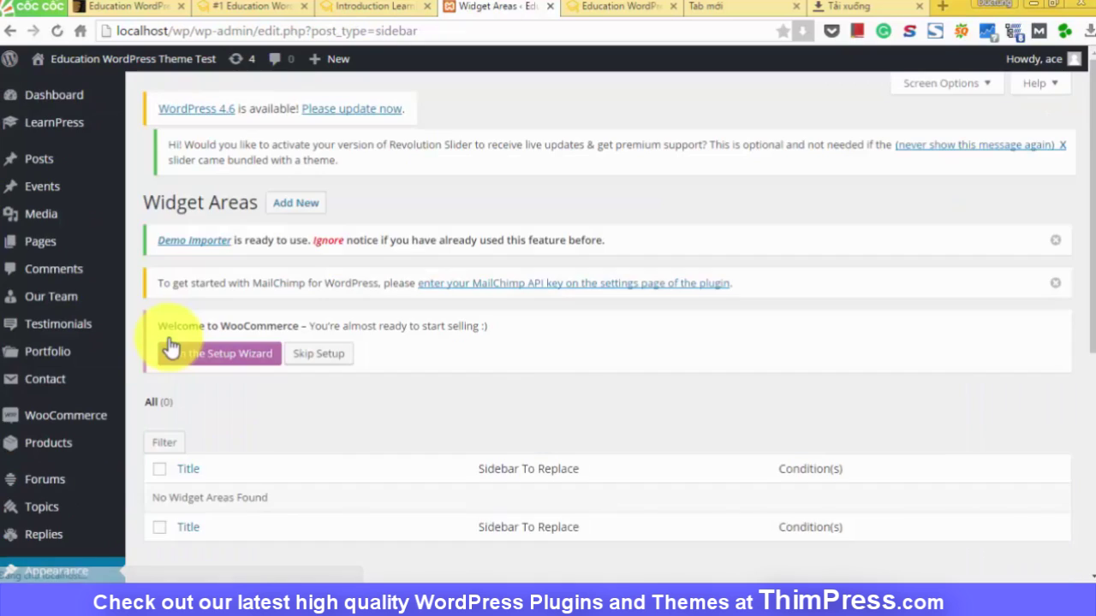
pyautogui.scroll(-1, 231, 240)
# Step: Create and publish a widget area titled Megamenu with the description 'Widget for megamenu'
pyautogui.click(291, 123)
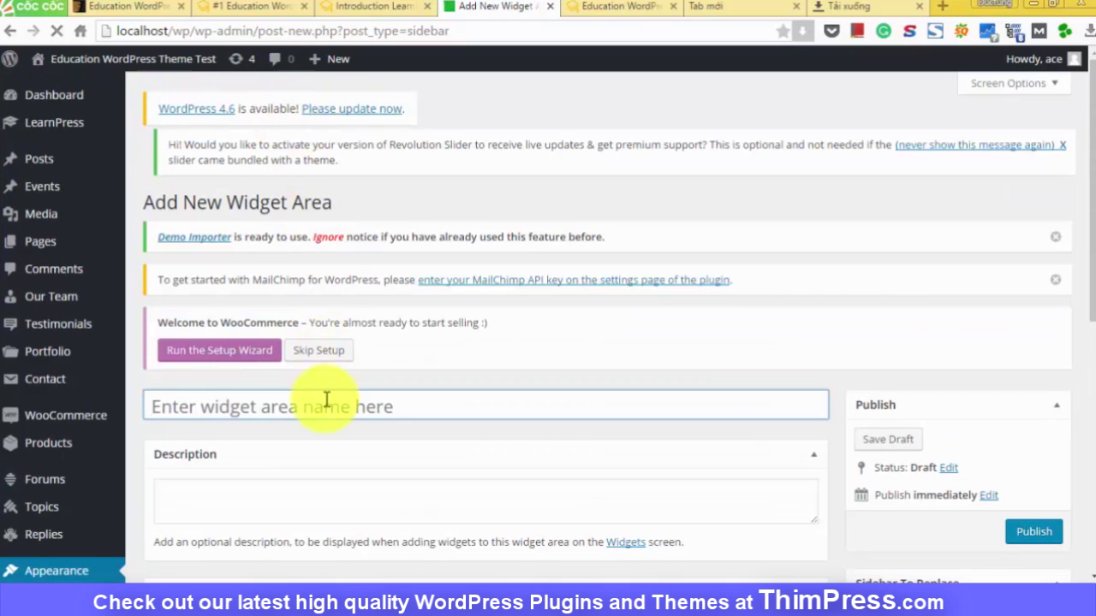
pyautogui.click(326, 400)
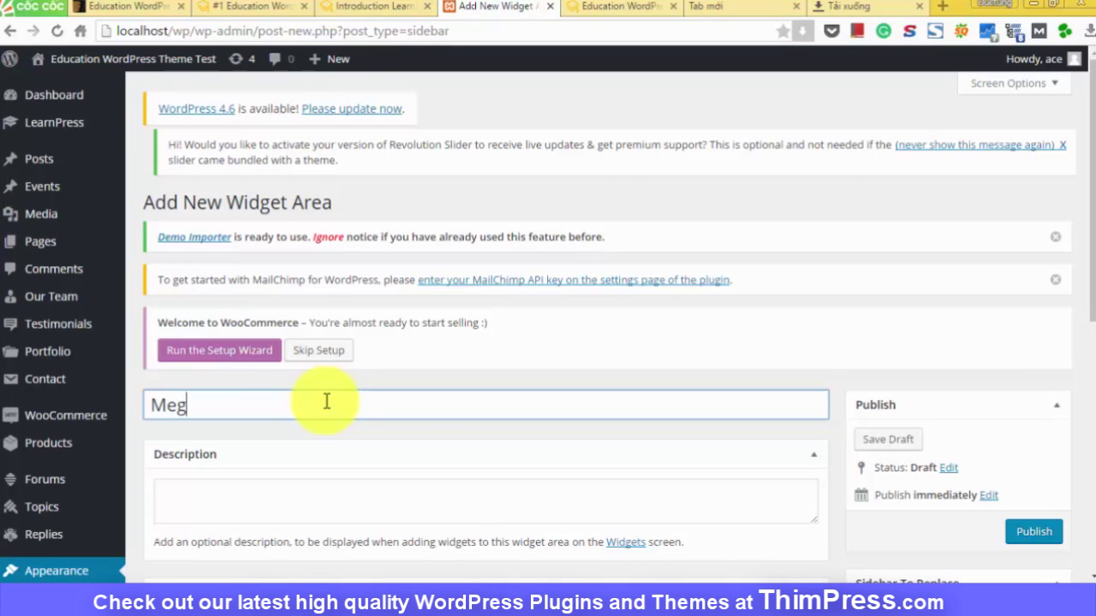
pyautogui.scroll(-1, 326, 403)
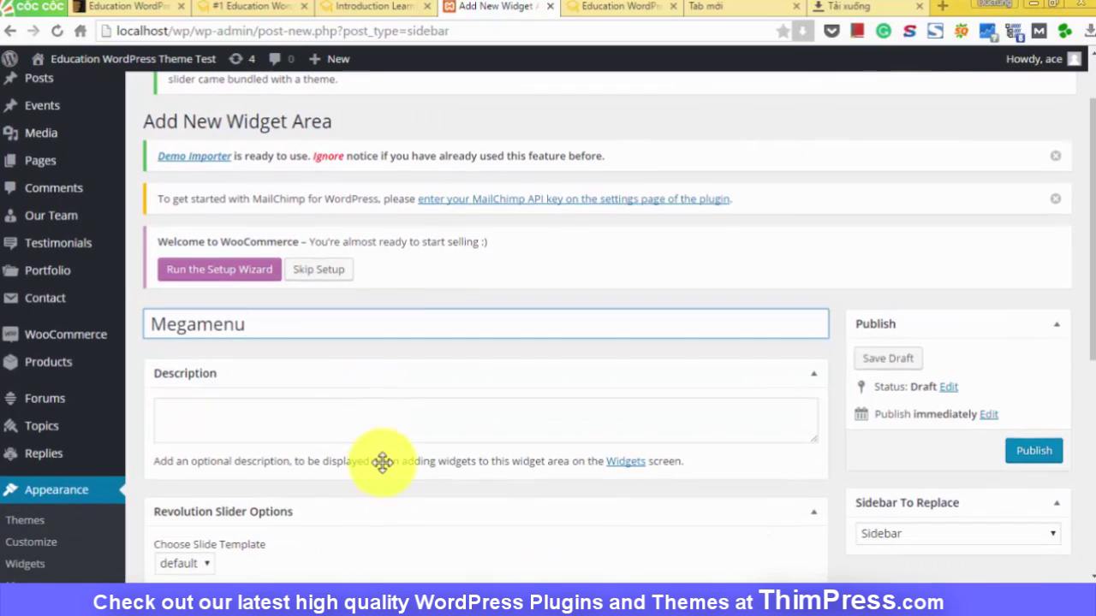
pyautogui.click(358, 411)
pyautogui.write('Widget for megamenu')
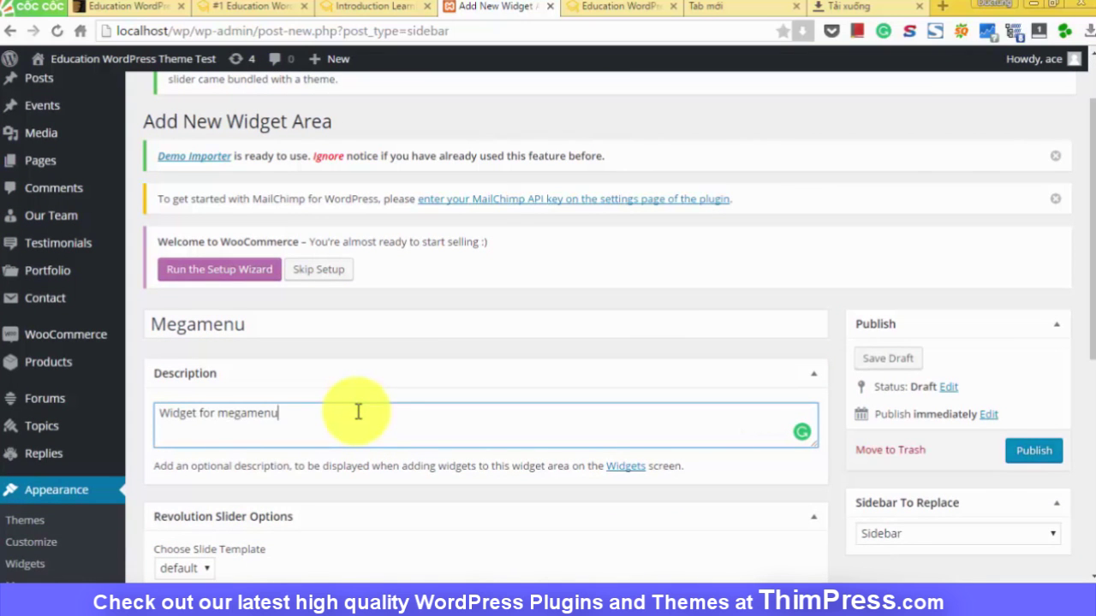
pyautogui.scroll(-2, 357, 413)
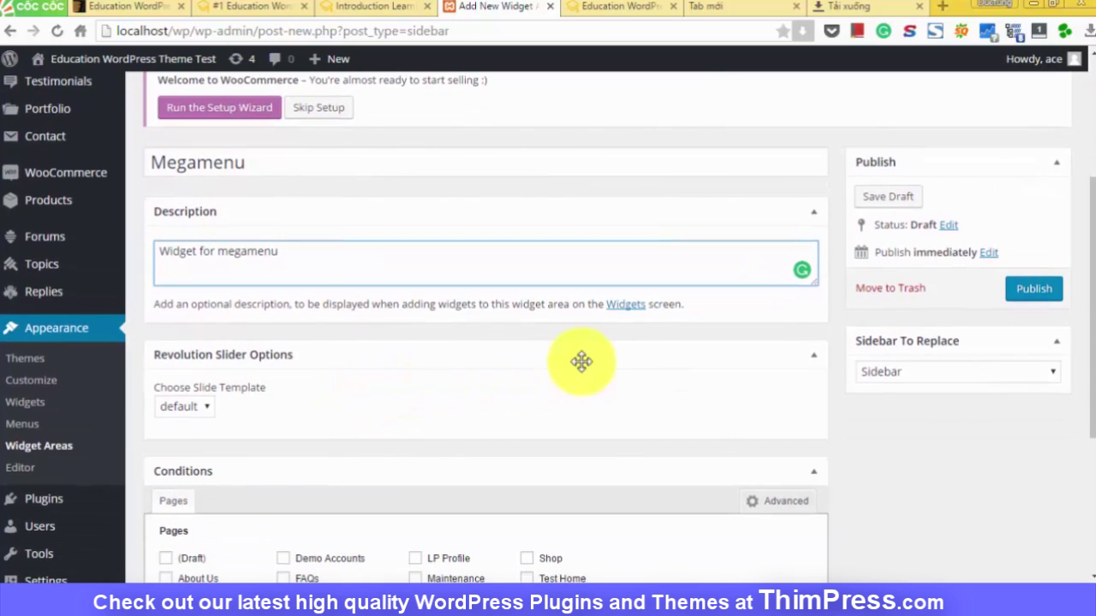
pyautogui.scroll(-2, 603, 425)
pyautogui.scroll(2, 727, 411)
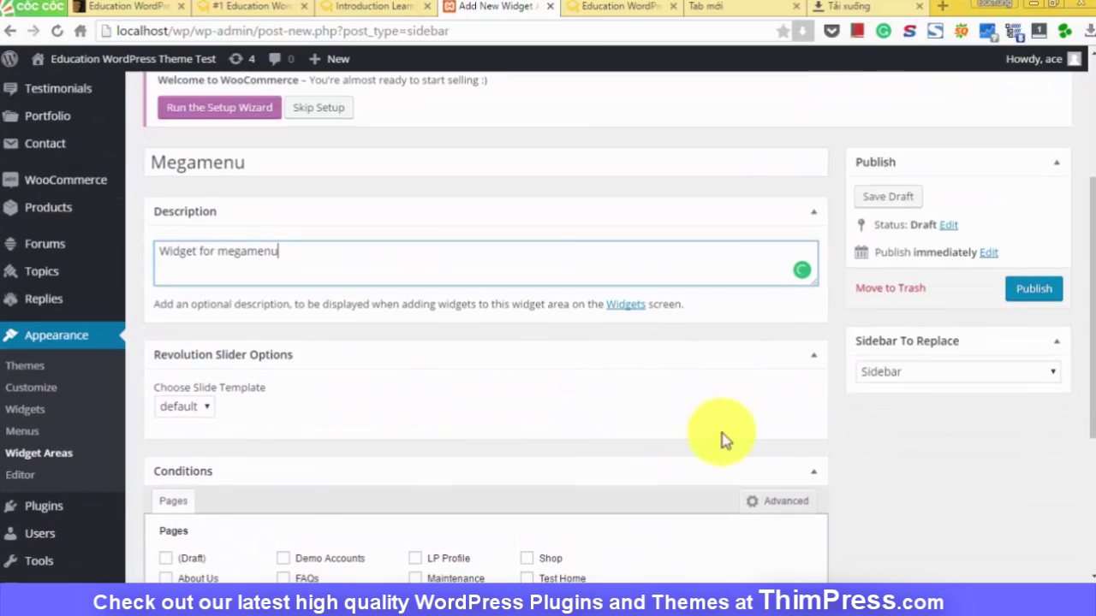
pyautogui.click(898, 377)
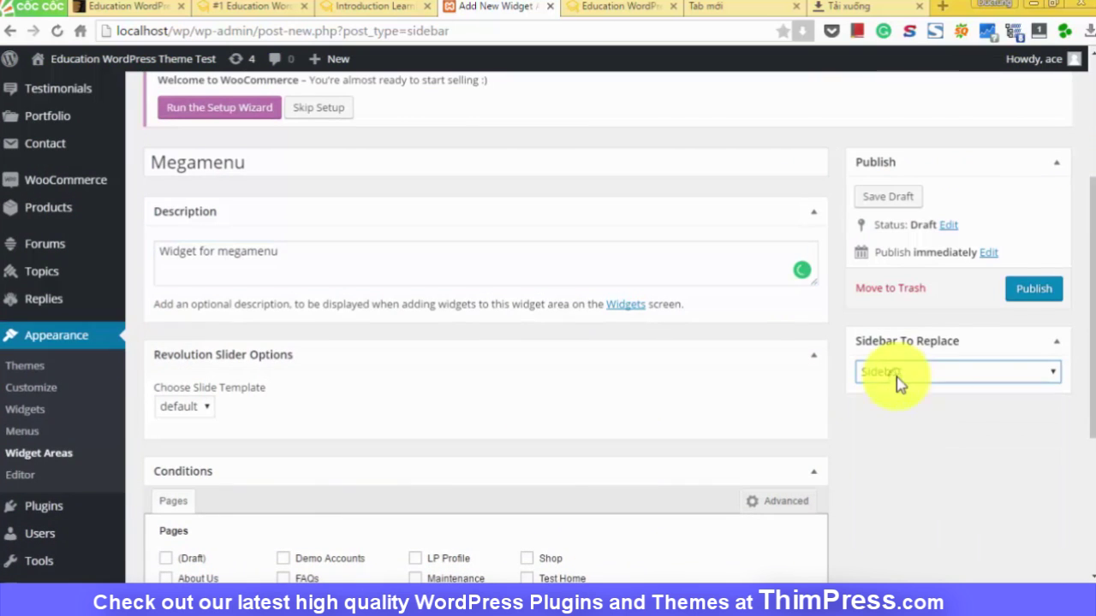
pyautogui.click(1032, 291)
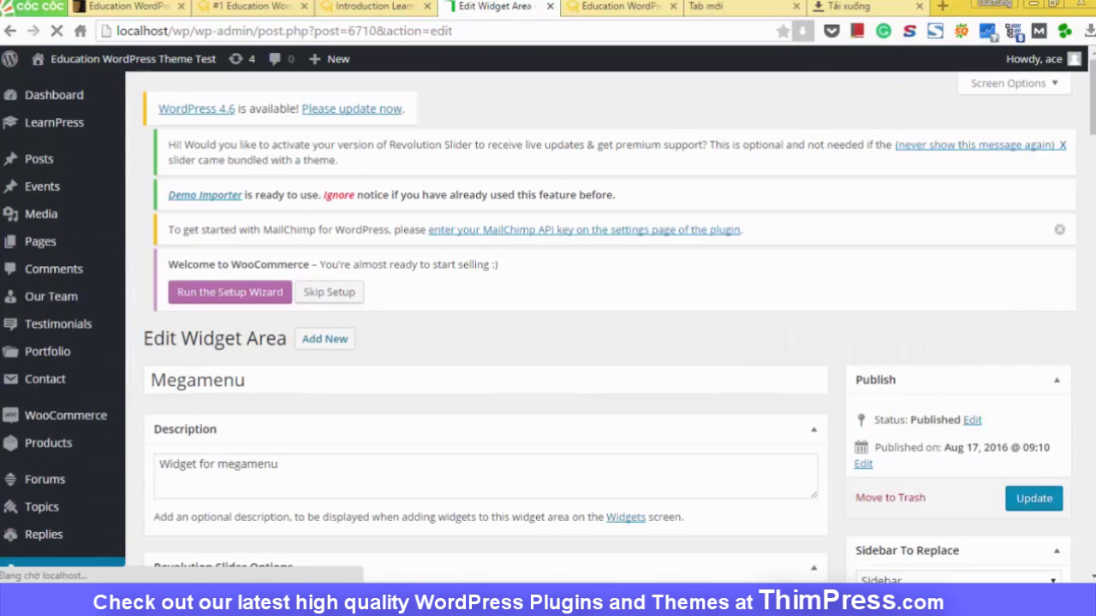
pyautogui.scroll(-3, 86, 288)
# Step: On the Widgets page, add a Layout Builder widget to the Megamenu area
pyautogui.click(78, 324)
pyautogui.scroll(-5, 579, 371)
pyautogui.scroll(2, 684, 390)
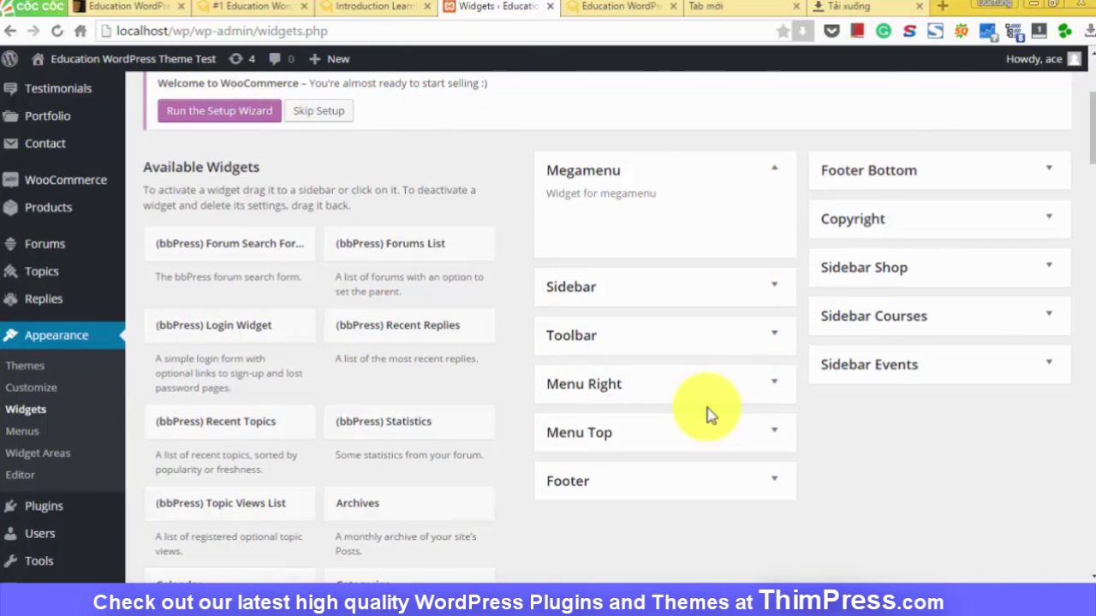
pyautogui.scroll(-4, 423, 411)
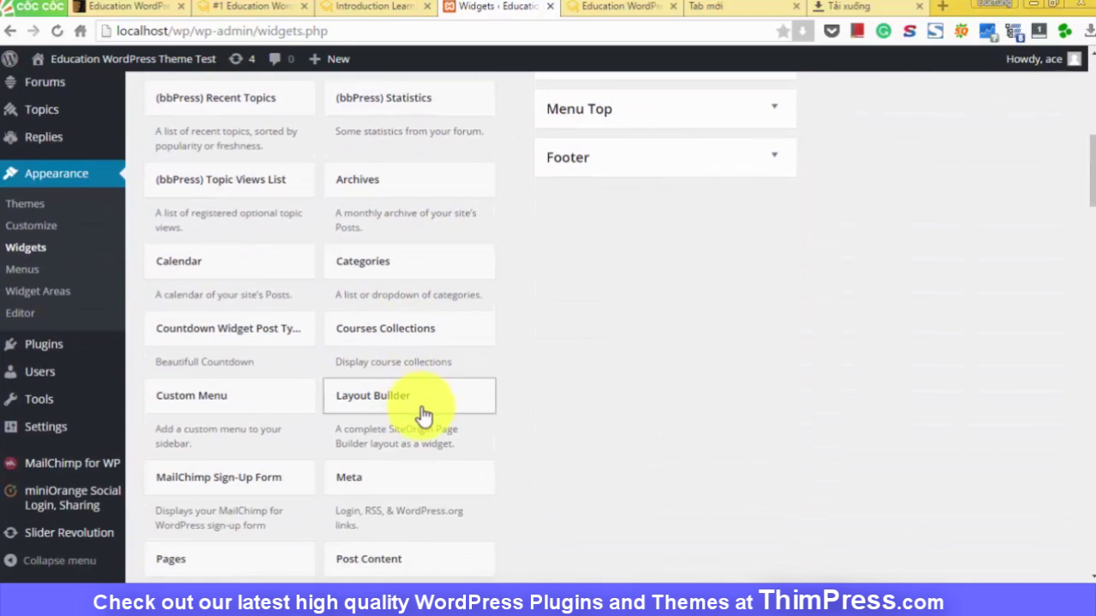
pyautogui.scroll(1, 422, 470)
pyautogui.click(424, 486)
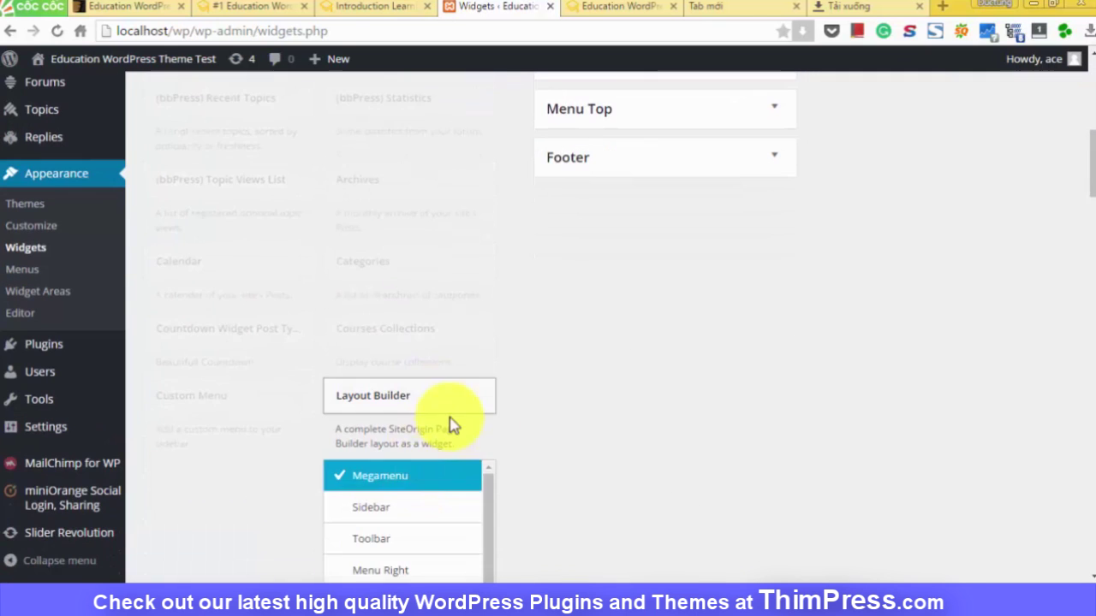
pyautogui.click(462, 396)
pyautogui.moveTo(462, 396); pyautogui.dragTo(660, 165)
# Step: In the Layout Builder's page builder, insert a new three-column row
pyautogui.click(614, 193)
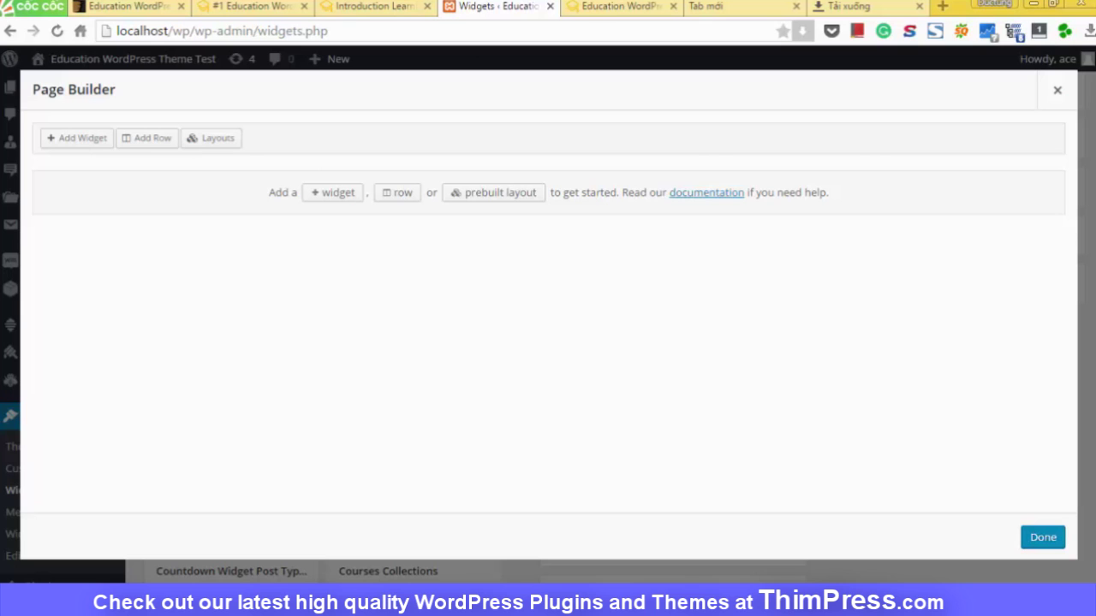
pyautogui.click(404, 196)
pyautogui.doubleClick(161, 144)
pyautogui.write('3')
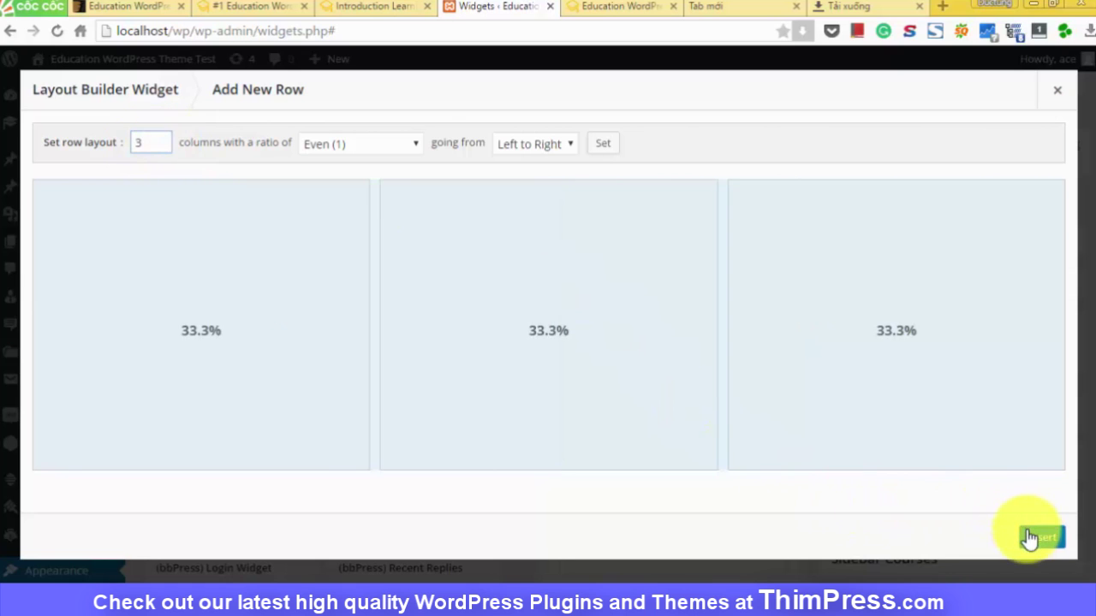
pyautogui.click(1030, 536)
# Step: Put a Custom Menu widget in the first column, titled About Courses, using the About Courses menu
pyautogui.click(82, 138)
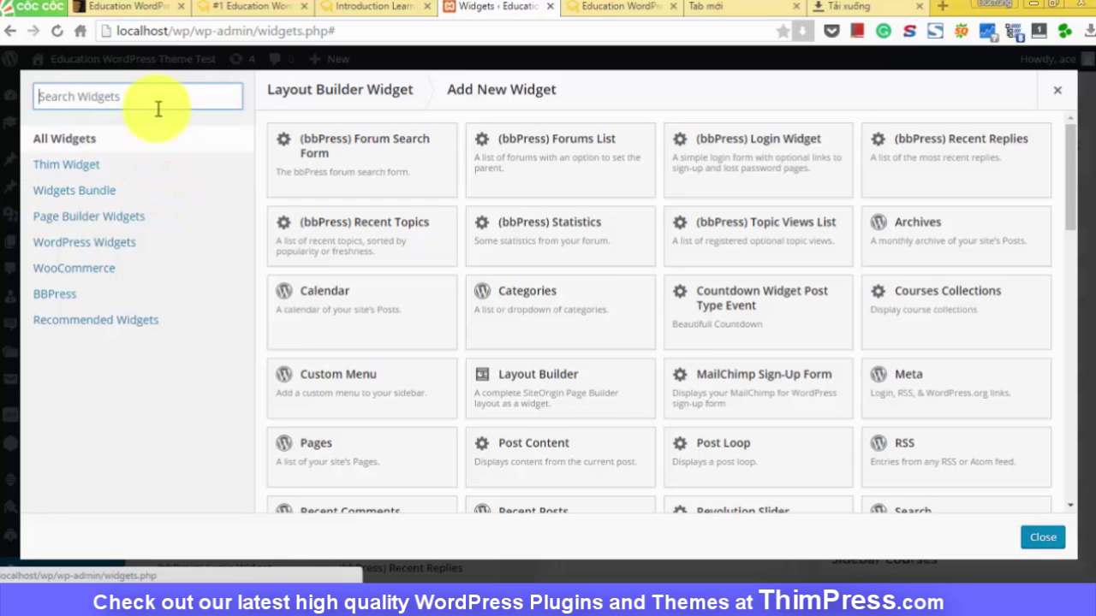
pyautogui.write('custom')
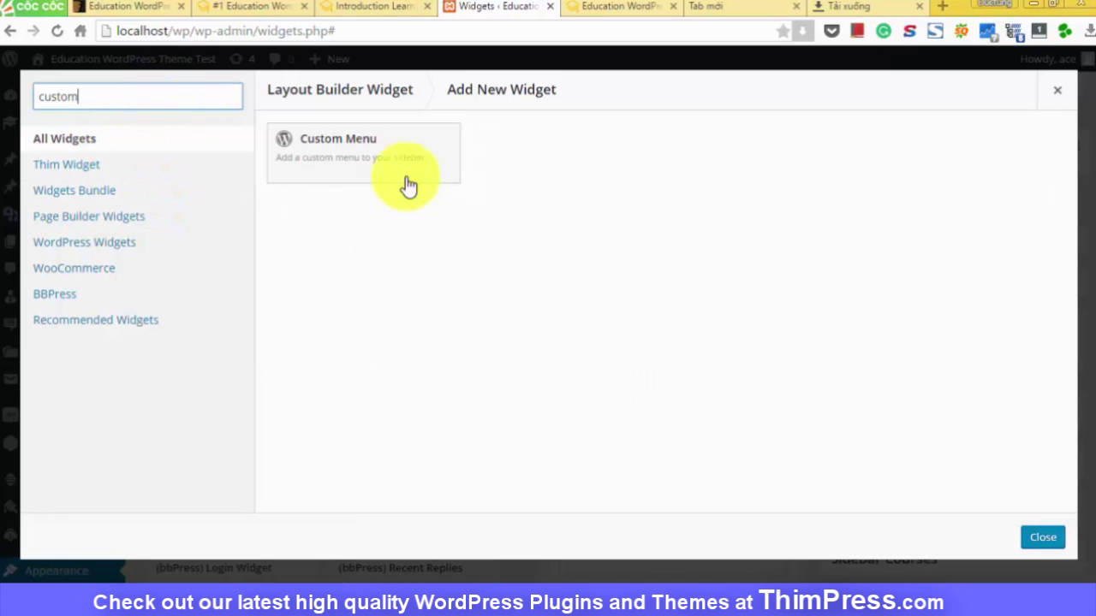
pyautogui.click(371, 157)
pyautogui.moveTo(721, 235); pyautogui.dragTo(228, 223)
pyautogui.click(267, 237)
pyautogui.click(215, 163)
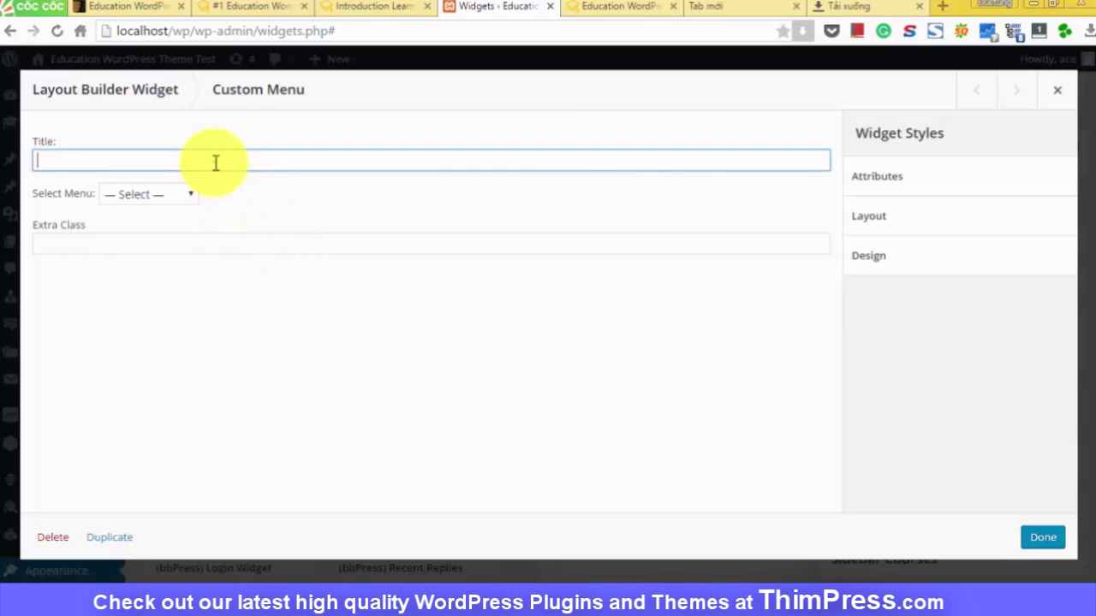
pyautogui.click(184, 195)
pyautogui.click(150, 227)
pyautogui.moveTo(161, 179); pyautogui.dragTo(157, 165)
pyautogui.click(157, 164)
pyautogui.write('About')
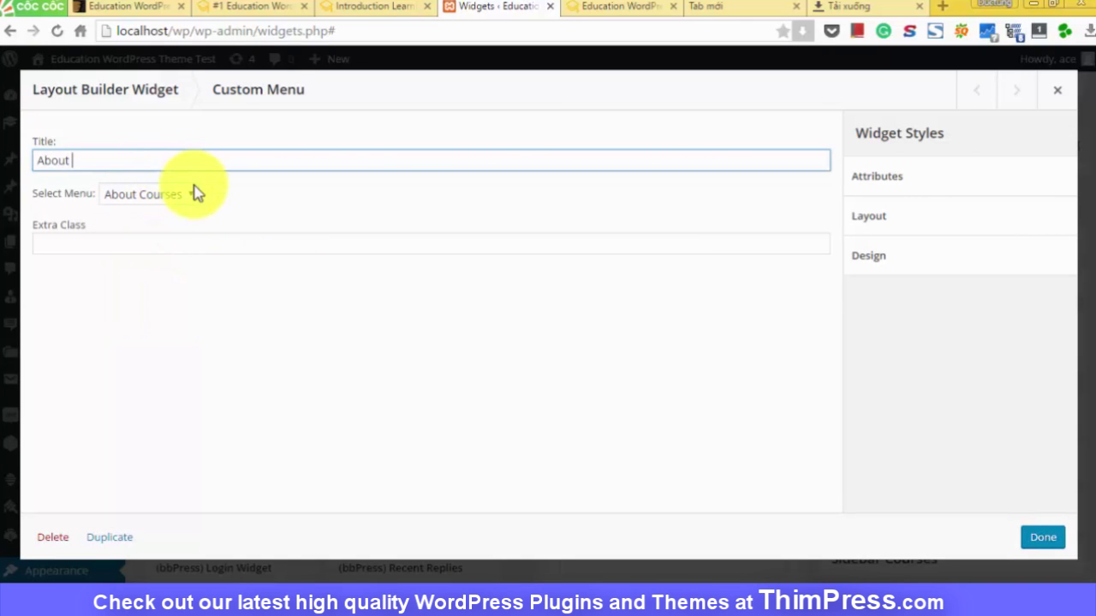
pyautogui.write(' Courses')
pyautogui.click(1042, 537)
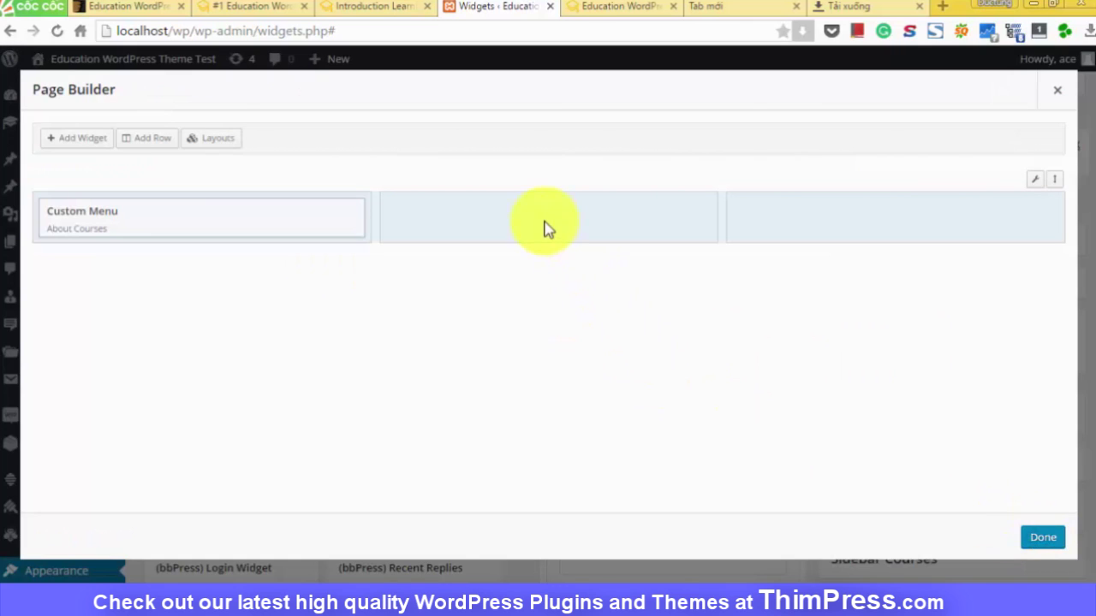
# Step: Add a Thim: Courses widget to the row's middle column
pyautogui.click(72, 138)
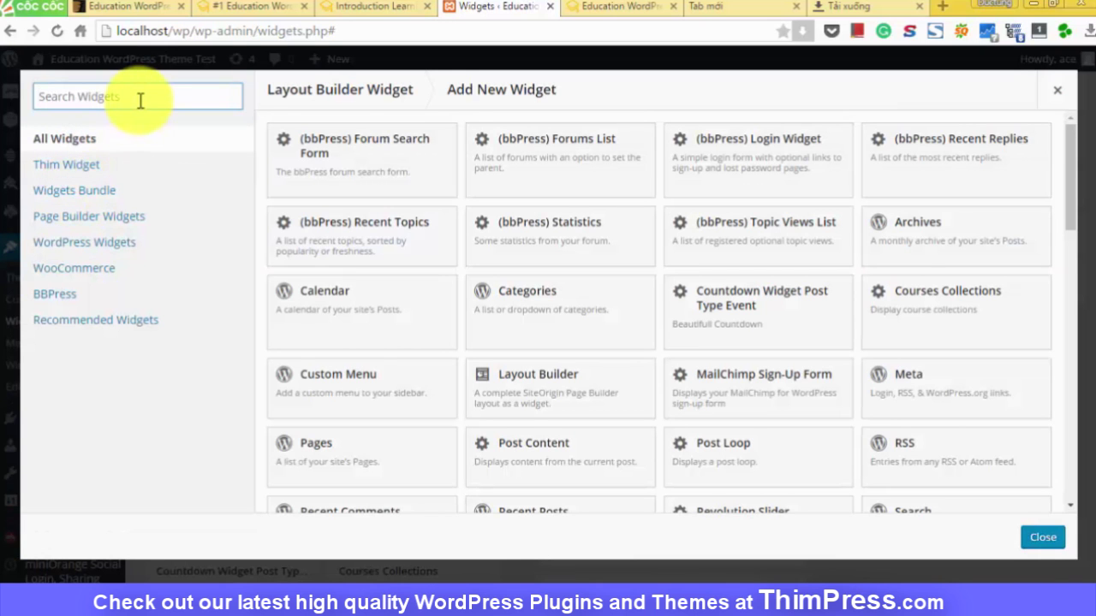
pyautogui.write('Thi')
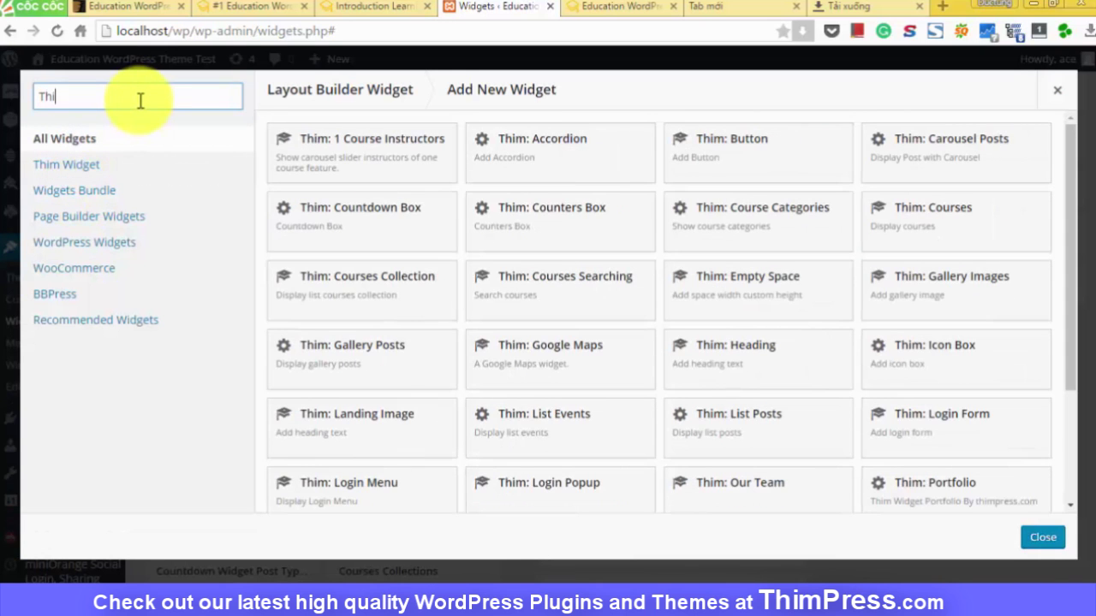
pyautogui.write('m:Co')
pyautogui.press('BackSpace')
pyautogui.press('BackSpace')
pyautogui.write('Course')
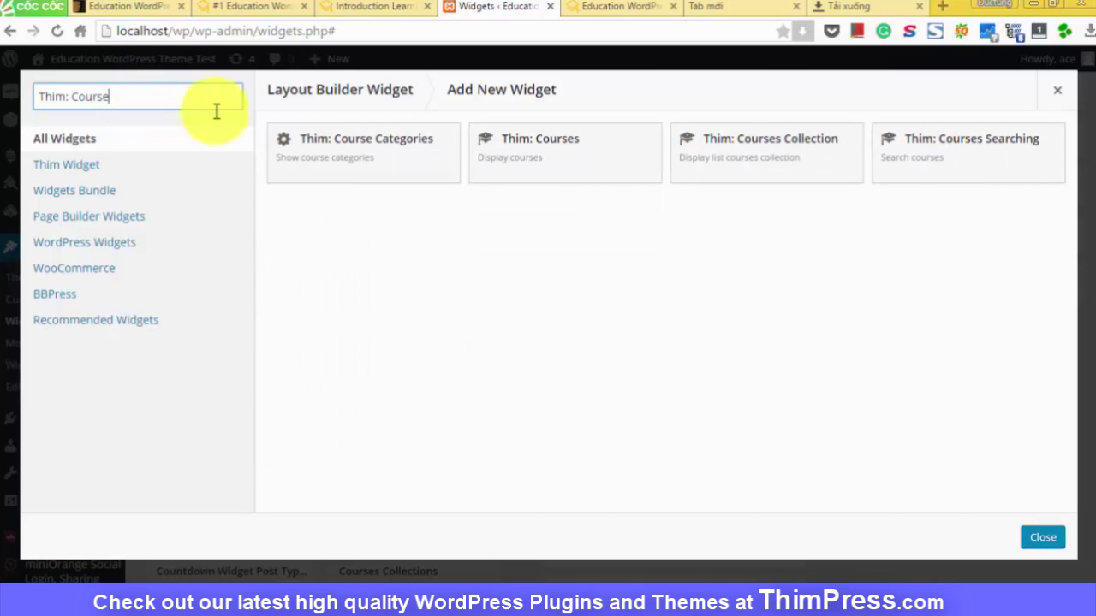
pyautogui.click(543, 177)
pyautogui.moveTo(782, 220); pyautogui.dragTo(585, 224)
# Step: Set the Thim: Courses widget to Mega Menu layout with a course limit of 1
pyautogui.click(622, 239)
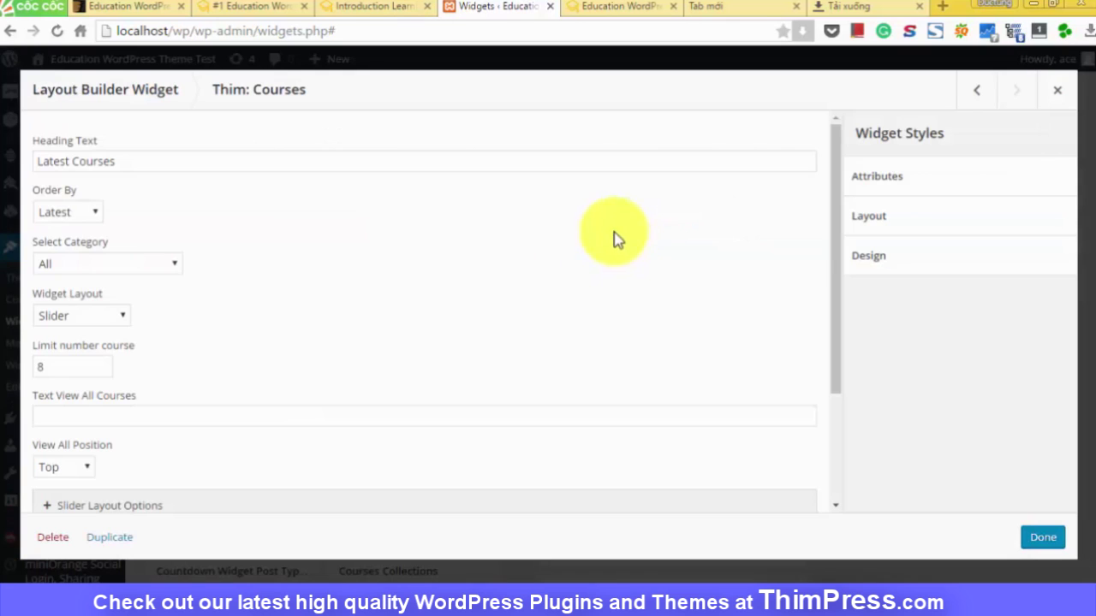
pyautogui.click(113, 269)
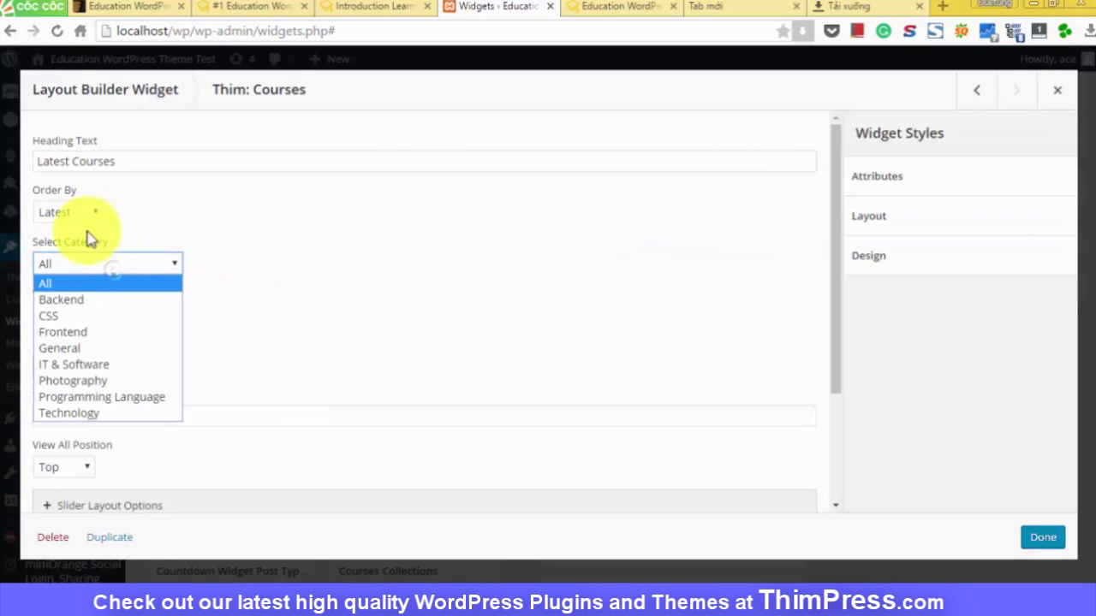
pyautogui.click(88, 231)
pyautogui.click(106, 316)
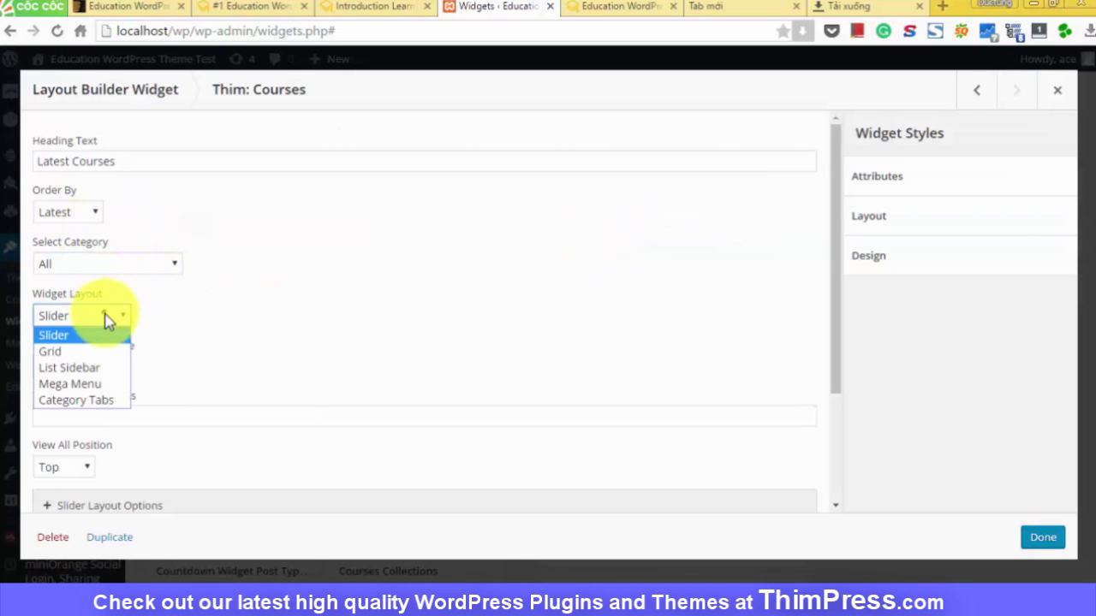
pyautogui.click(101, 389)
pyautogui.scroll(-3, 214, 355)
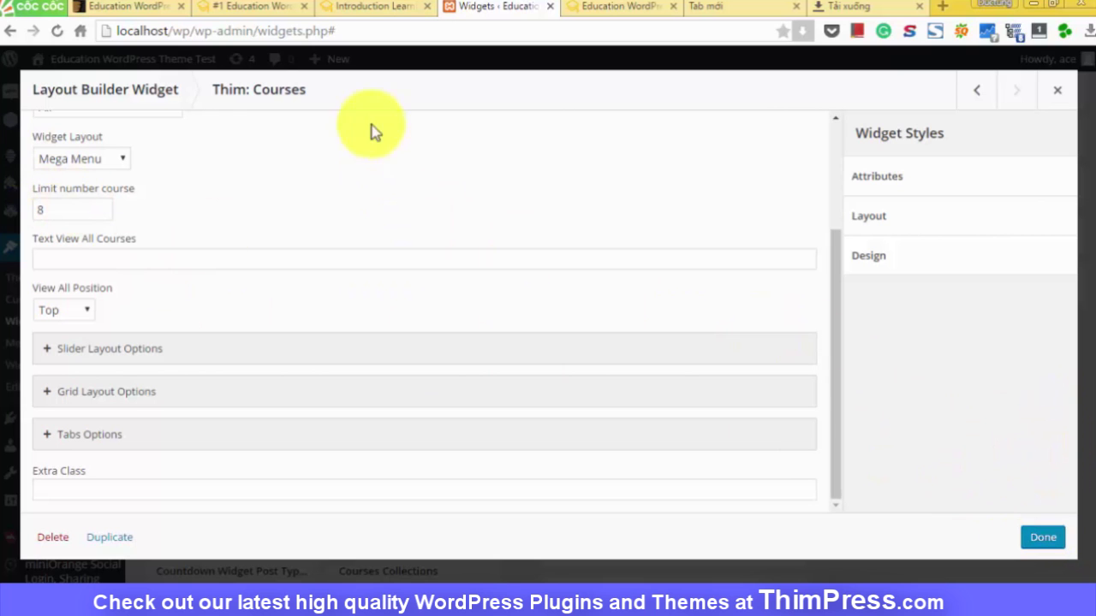
pyautogui.write('1')
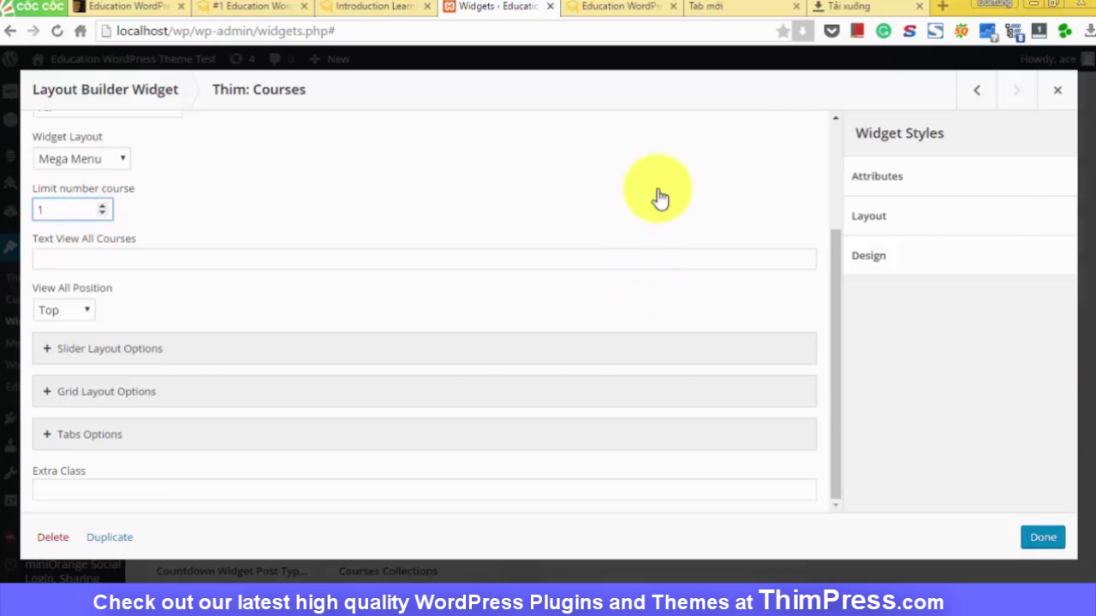
pyautogui.click(1053, 536)
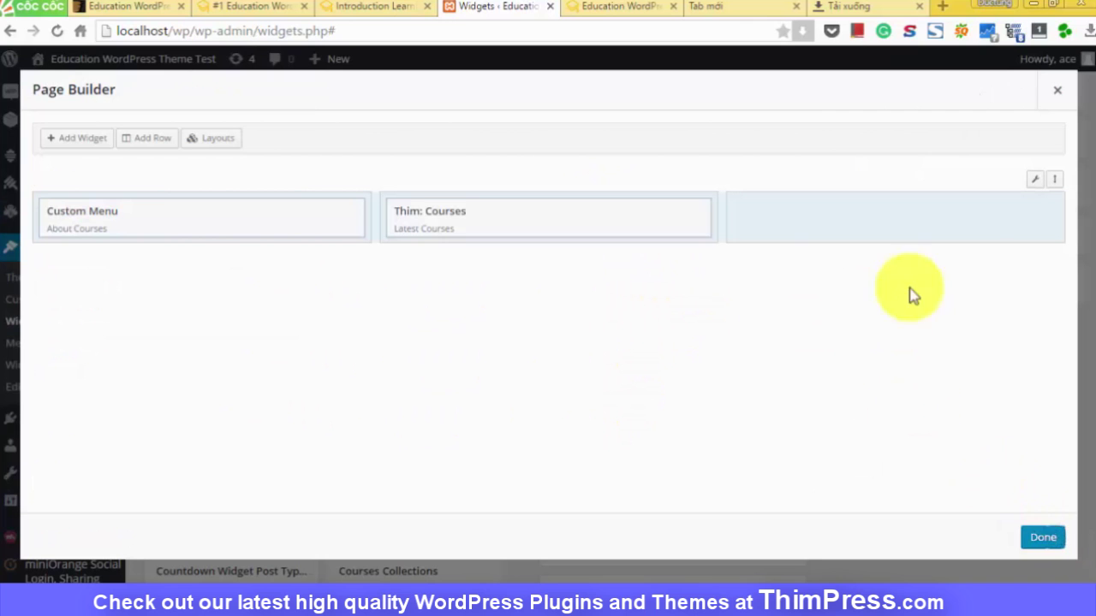
# Step: Add a Thim: Single Image widget and close the page builder
pyautogui.click(82, 139)
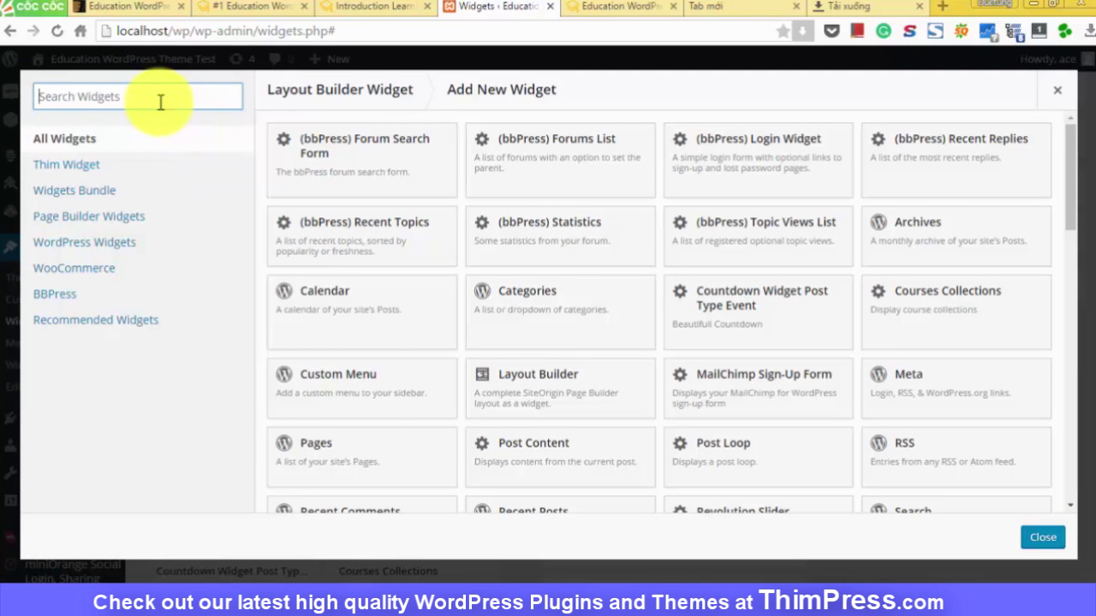
pyautogui.write('Thim: Sin')
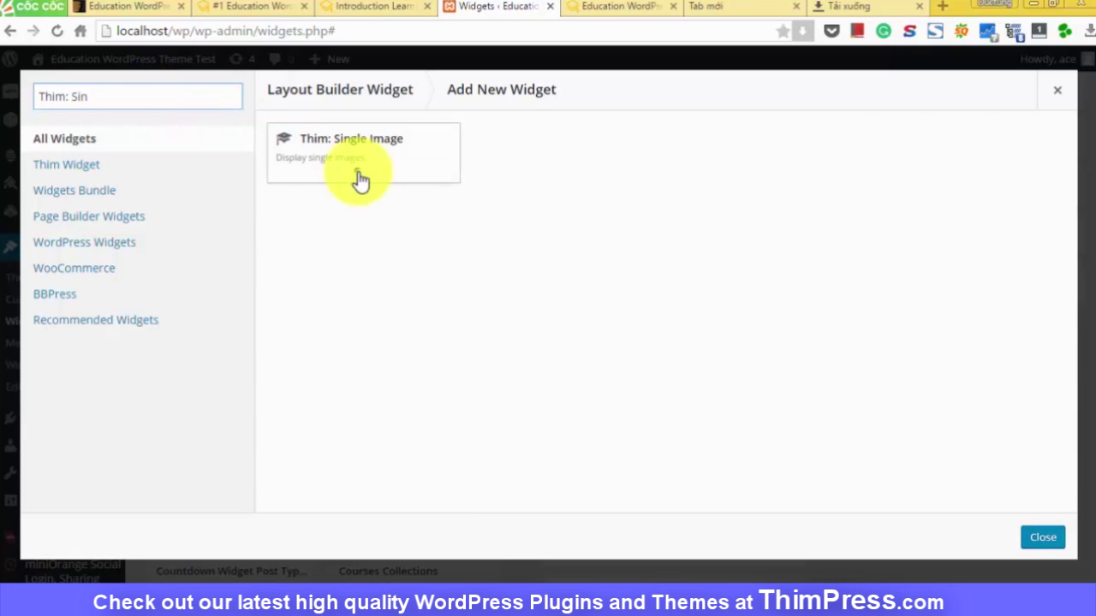
pyautogui.click(357, 179)
pyautogui.click(1047, 540)
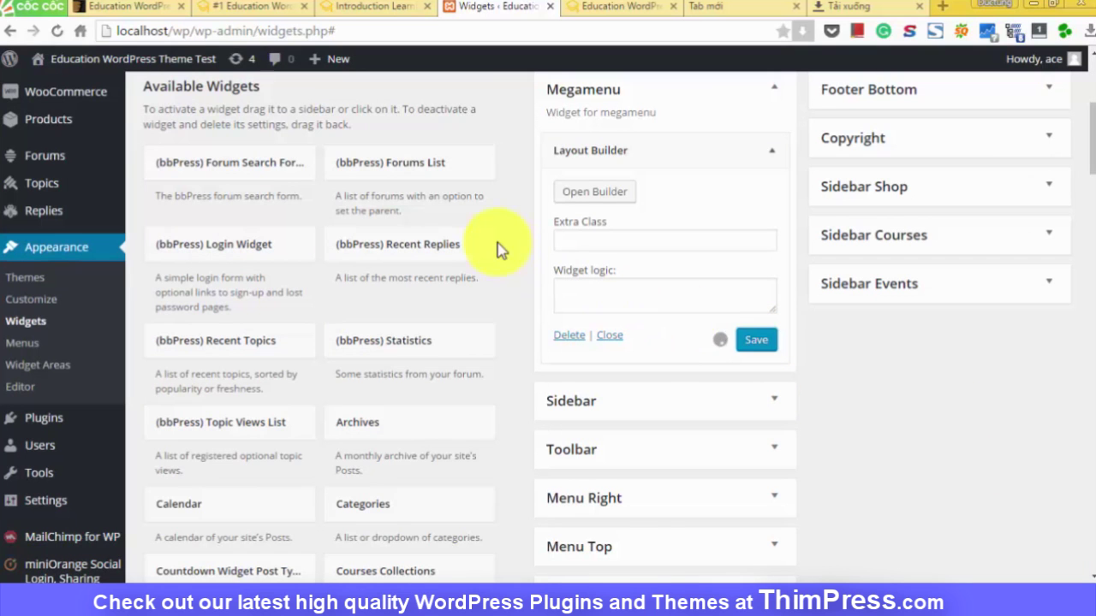
# Step: Open the live site in a new tab to check the Courses mega menu, then go to Menus
pyautogui.moveTo(154, 67)
pyautogui.middleClick(154, 85)
pyautogui.click(563, 4)
pyautogui.moveTo(465, 146)
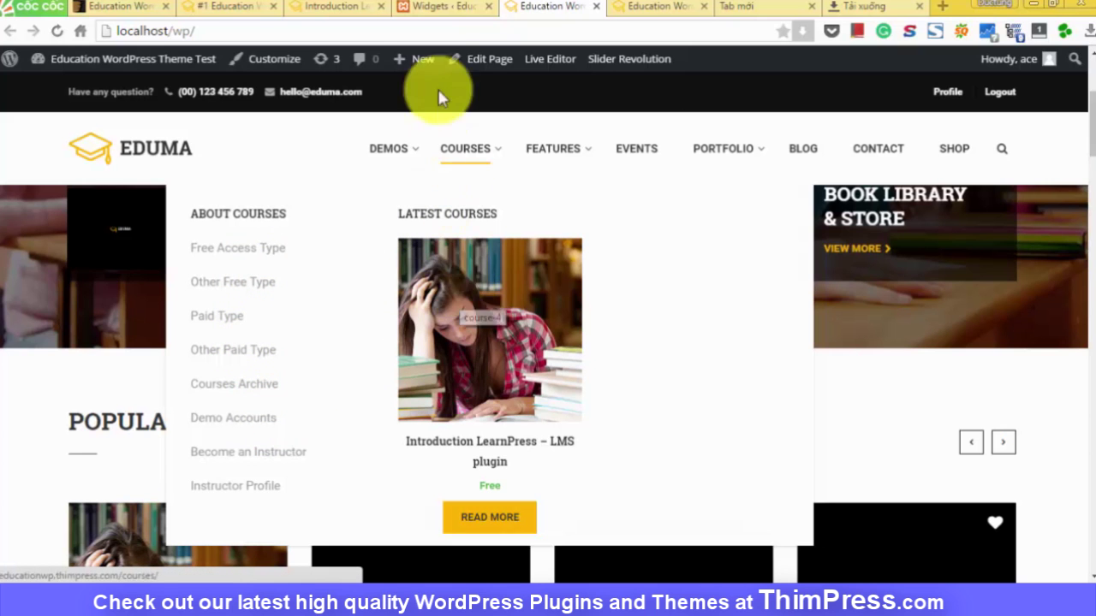
pyautogui.moveTo(428, 65)
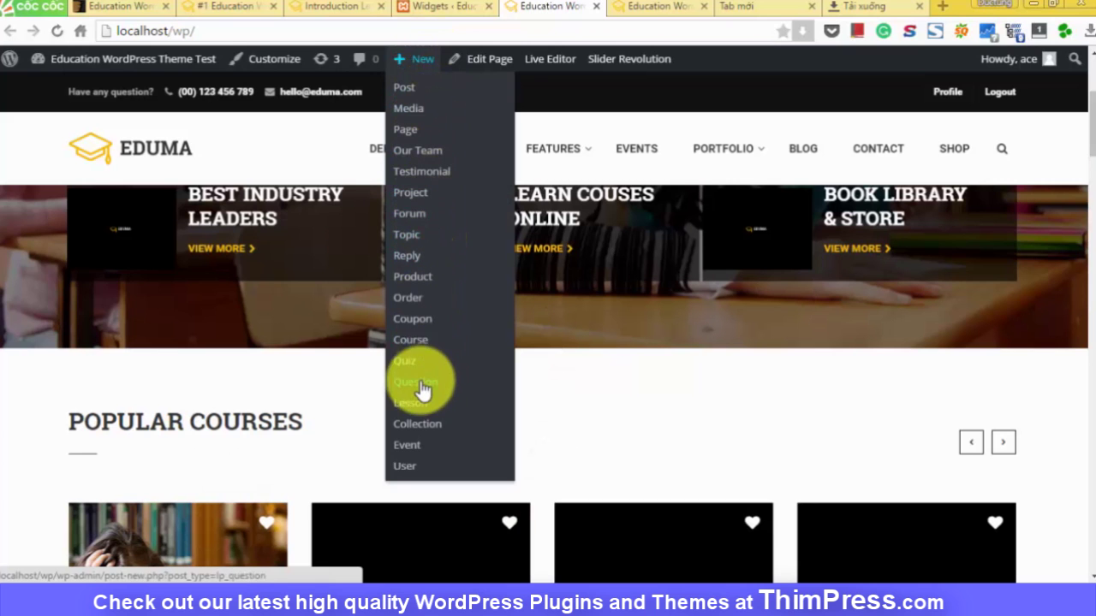
pyautogui.moveTo(141, 74)
pyautogui.click(144, 115)
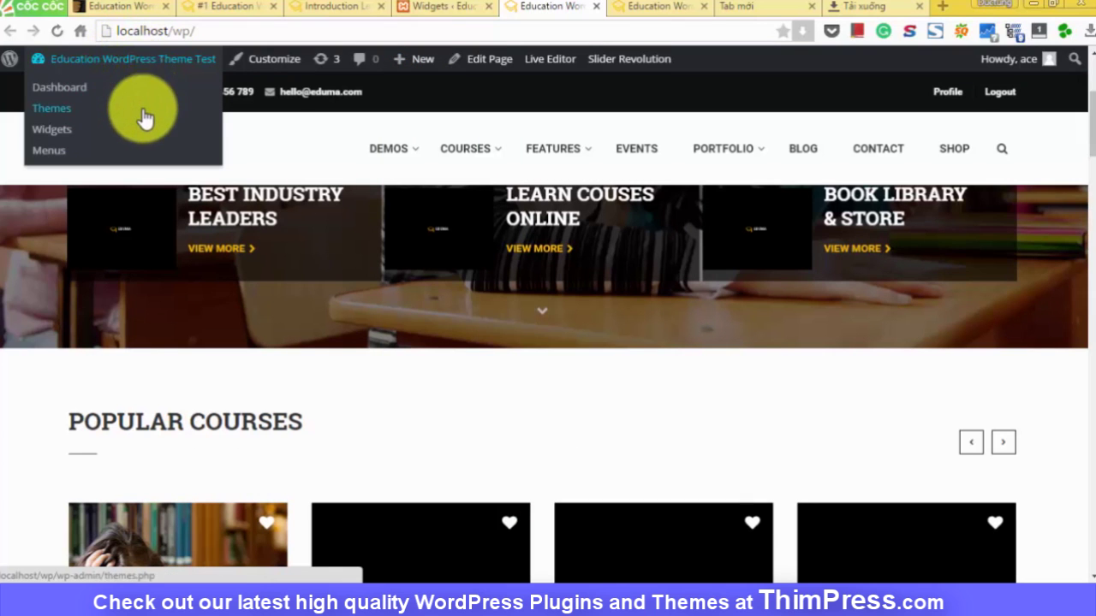
# Step: Load Main Menu (Primary Menu) for editing on the Menus page
pyautogui.click(136, 154)
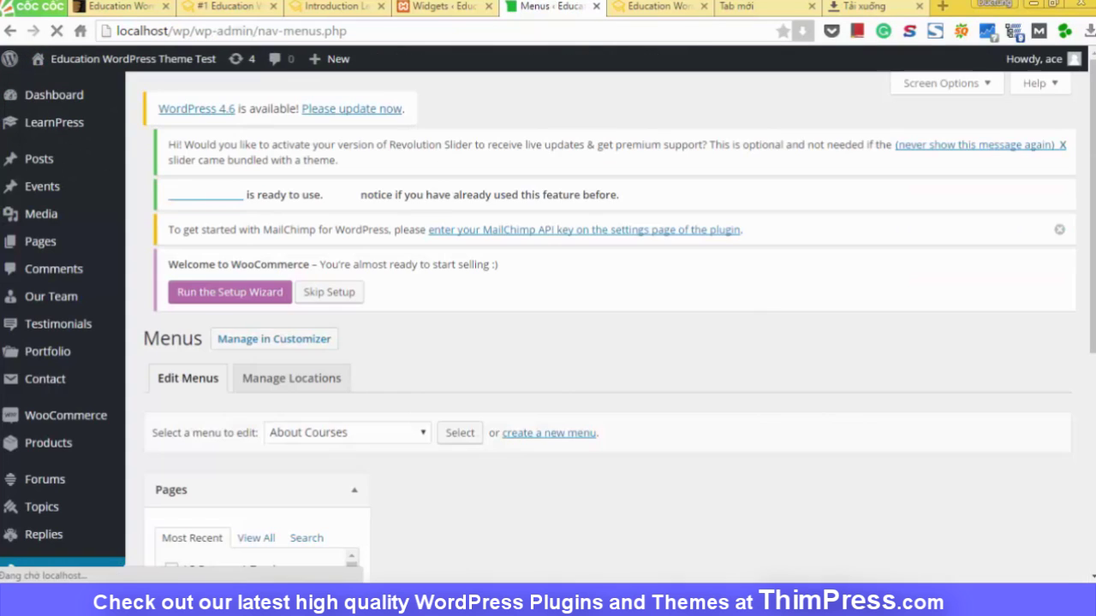
pyautogui.scroll(-4, 808, 445)
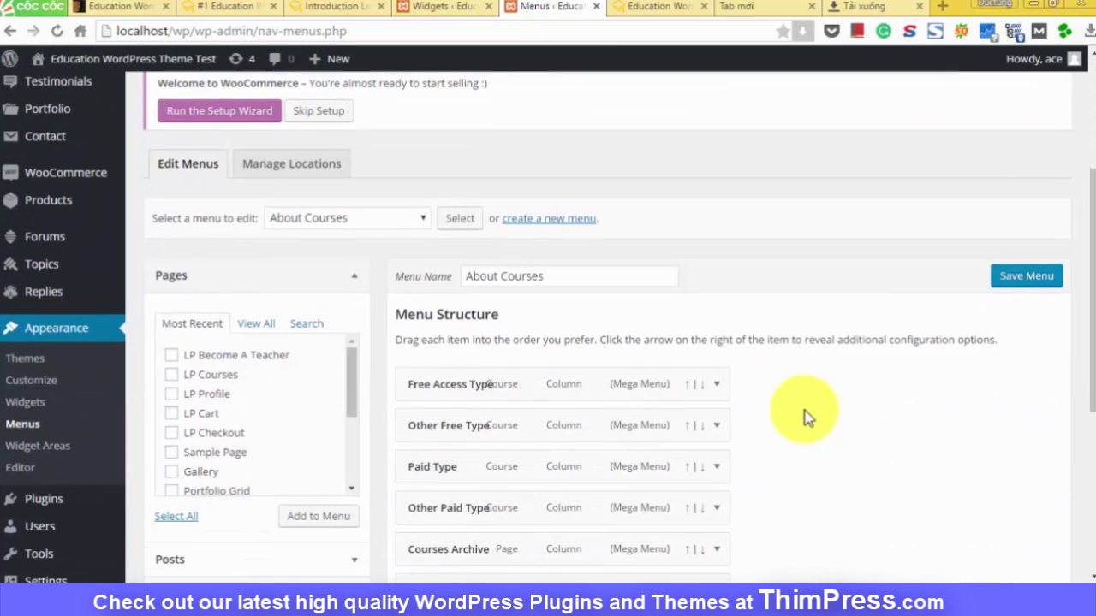
pyautogui.scroll(4, 798, 408)
pyautogui.click(377, 357)
pyautogui.click(379, 420)
pyautogui.click(454, 360)
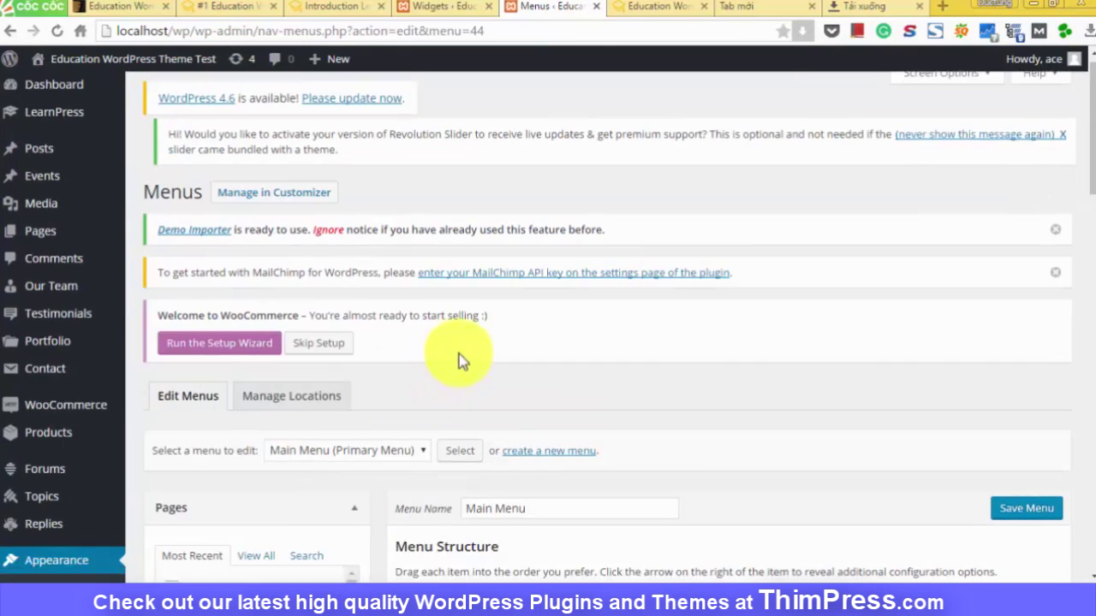
# Step: Clear the Courses menu item's old URL so it can be replaced with #
pyautogui.scroll(-5, 479, 342)
pyautogui.scroll(-6, 506, 349)
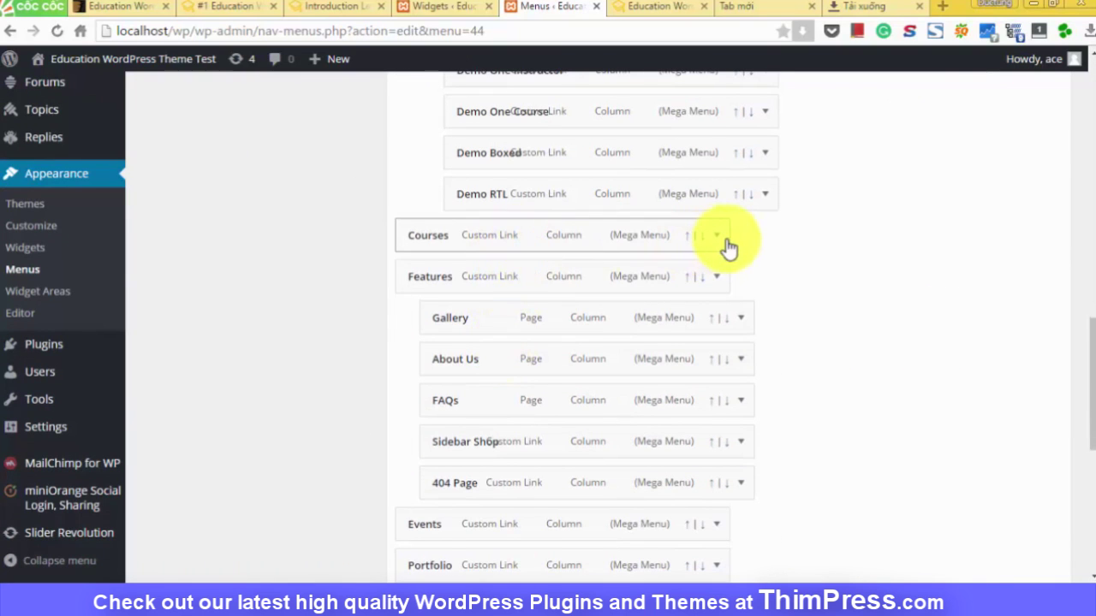
pyautogui.click(719, 238)
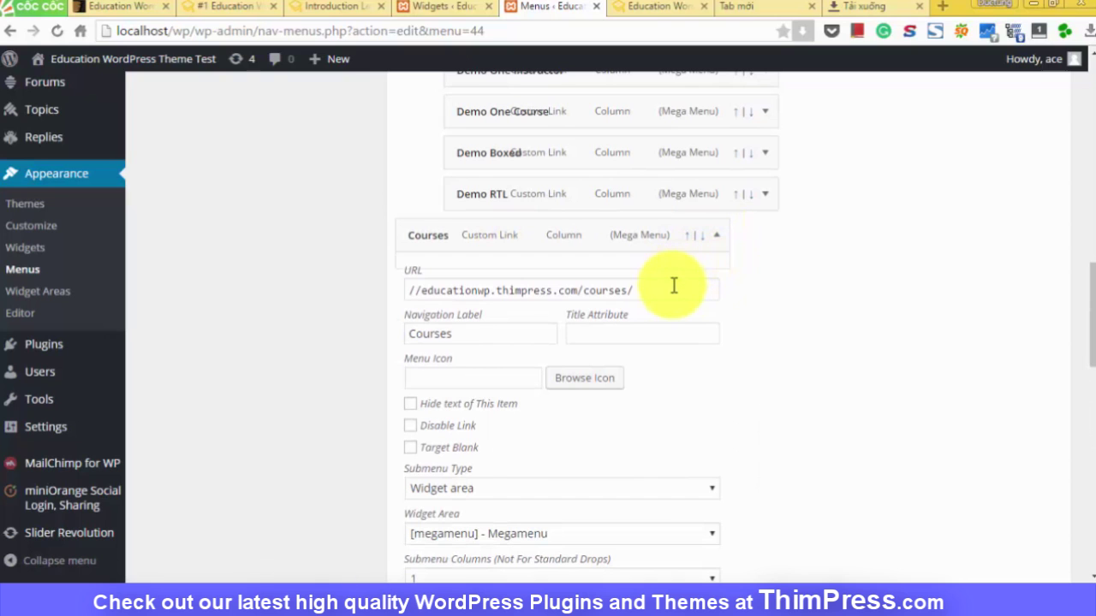
pyautogui.tripleClick(673, 286)
pyautogui.press('BackSpace')
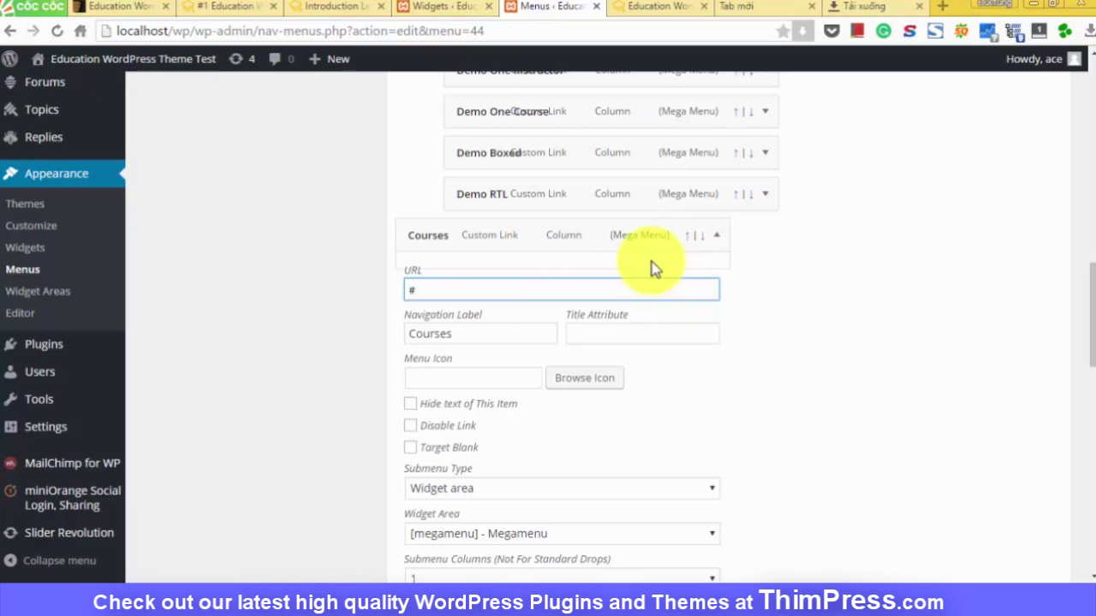
# Step: Back on the homepage tab, open the site's Contact page at /wp/contact/
pyautogui.hotkey('ctrl', 'pageup')
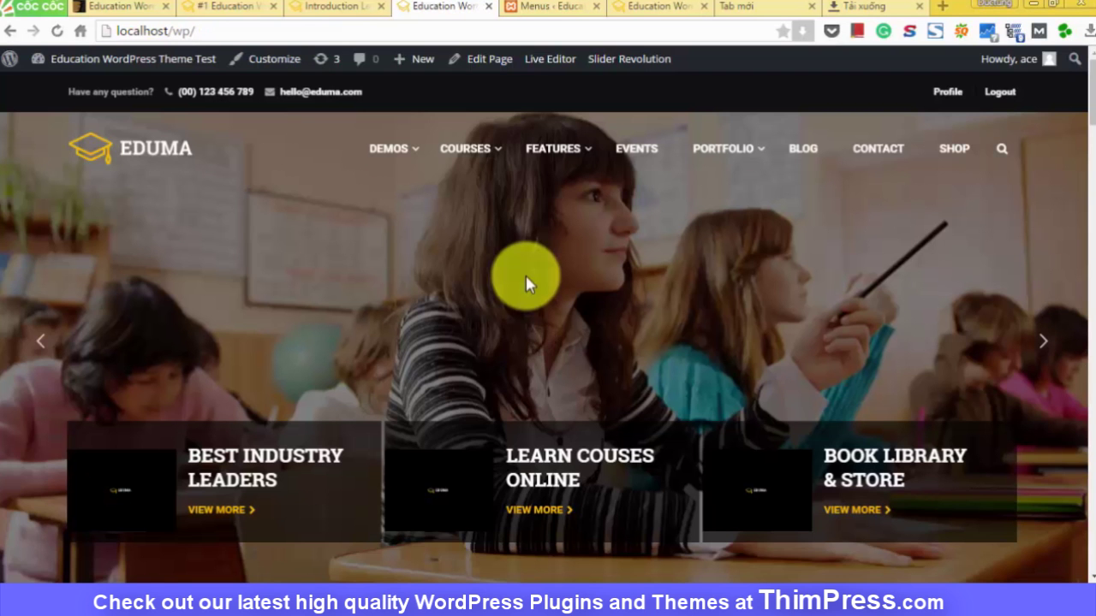
pyautogui.scroll(-12, 526, 282)
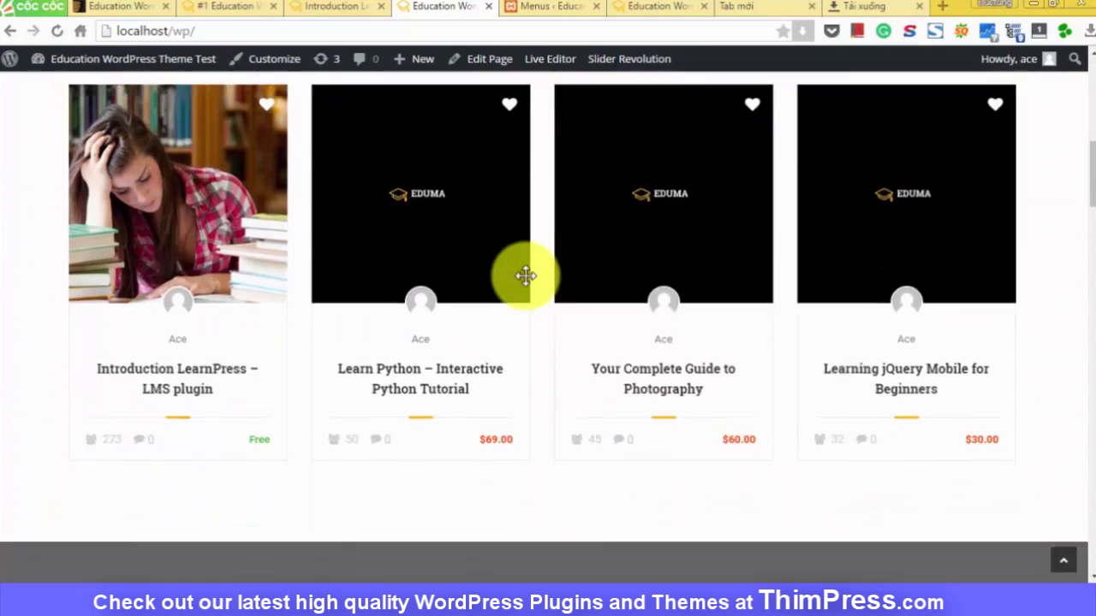
pyautogui.scroll(-2, 526, 282)
pyautogui.scroll(5, 525, 276)
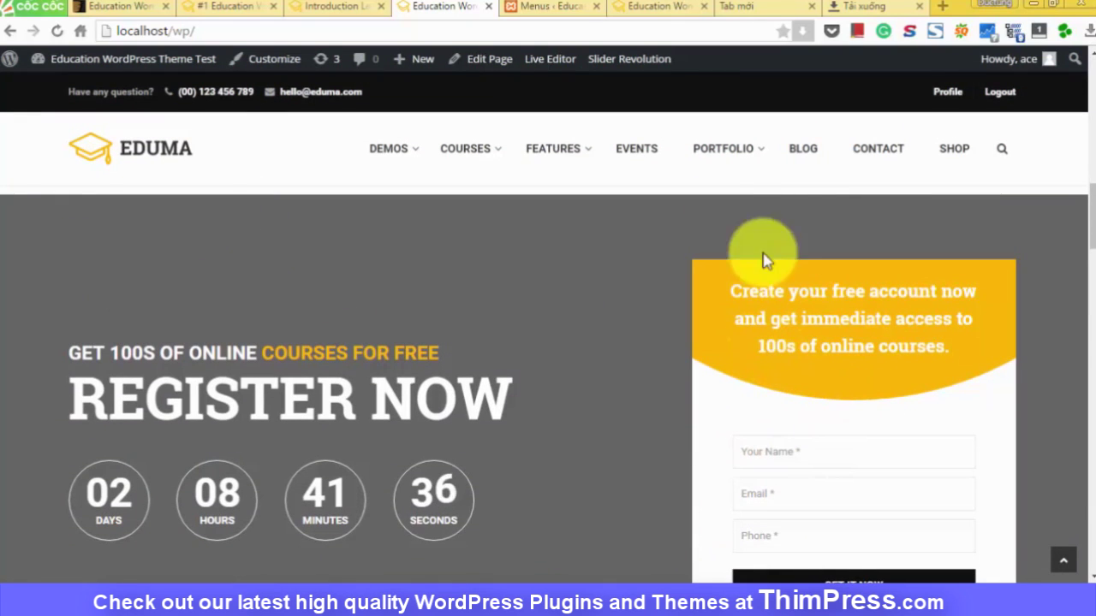
pyautogui.click(875, 167)
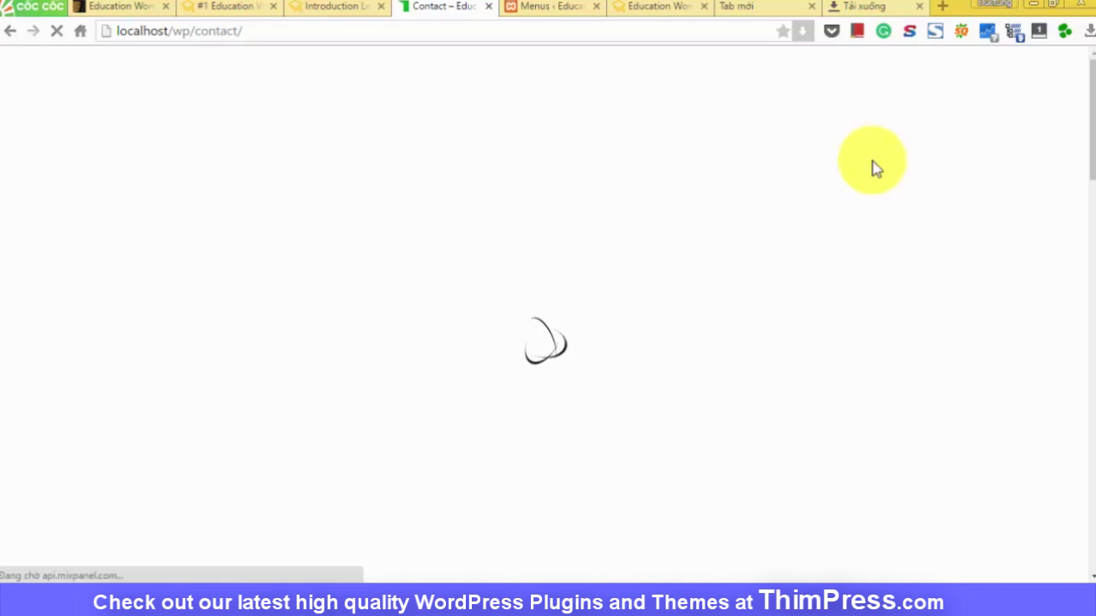
# Step: Review the Contact page layout's Contact Form 7 and MailChimp shortcodes, then head to Contact Forms
pyautogui.scroll(-4, 885, 225)
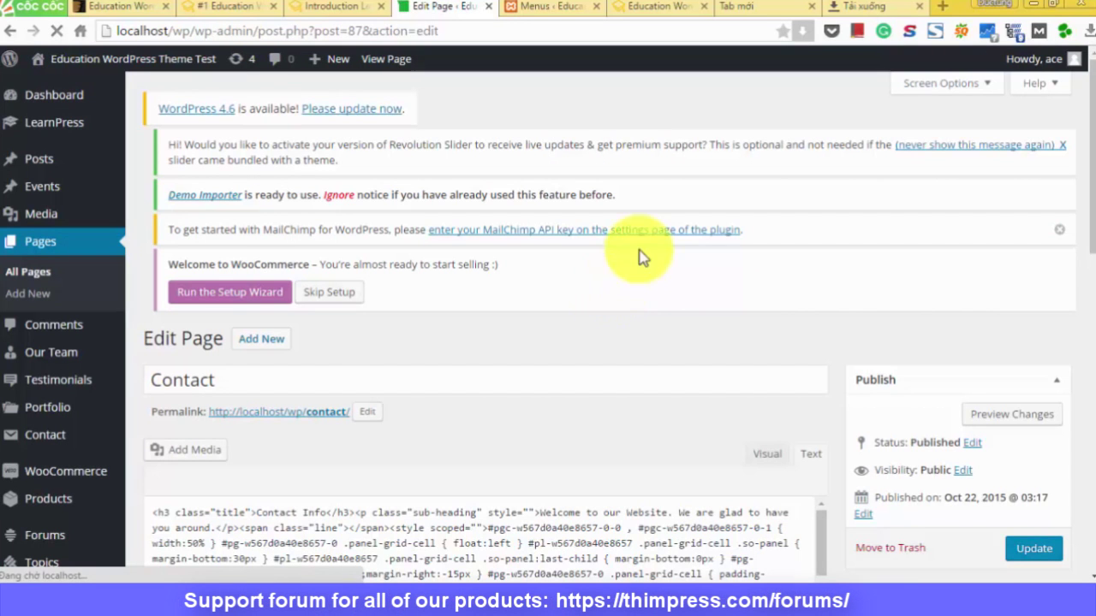
pyautogui.scroll(-4, 636, 255)
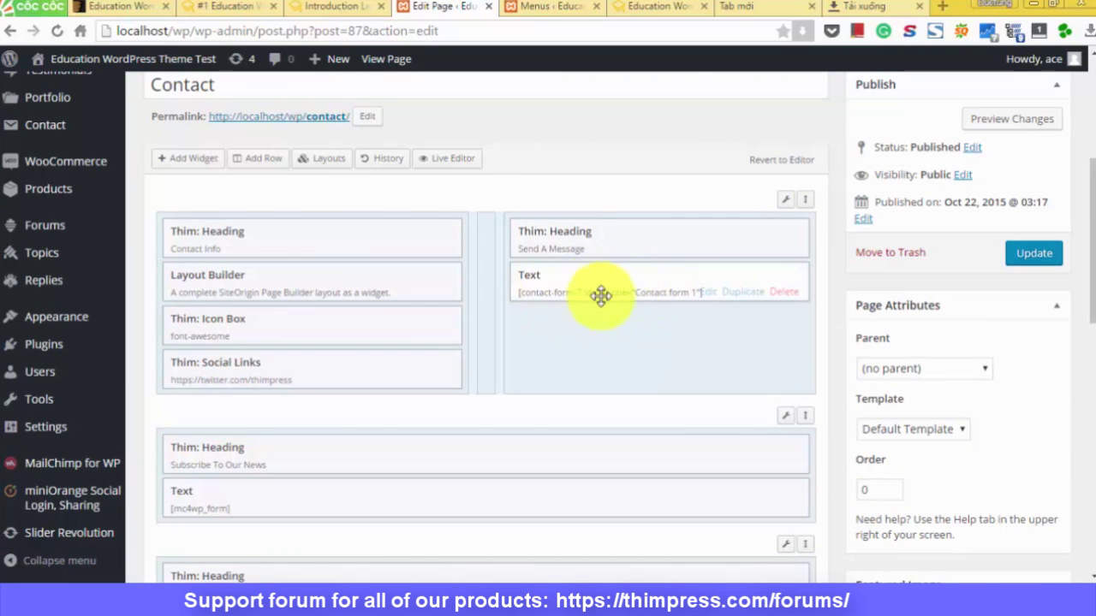
pyautogui.moveTo(91, 128)
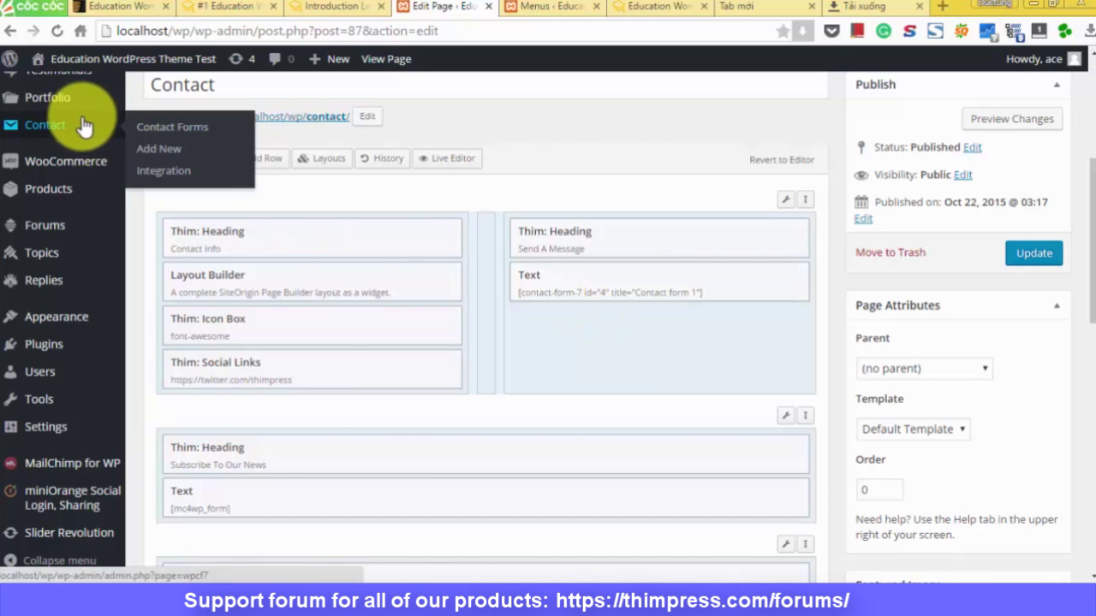
# Step: Open Contact form 1 and show its Mail settings
pyautogui.click(147, 130)
pyautogui.scroll(-5, 562, 313)
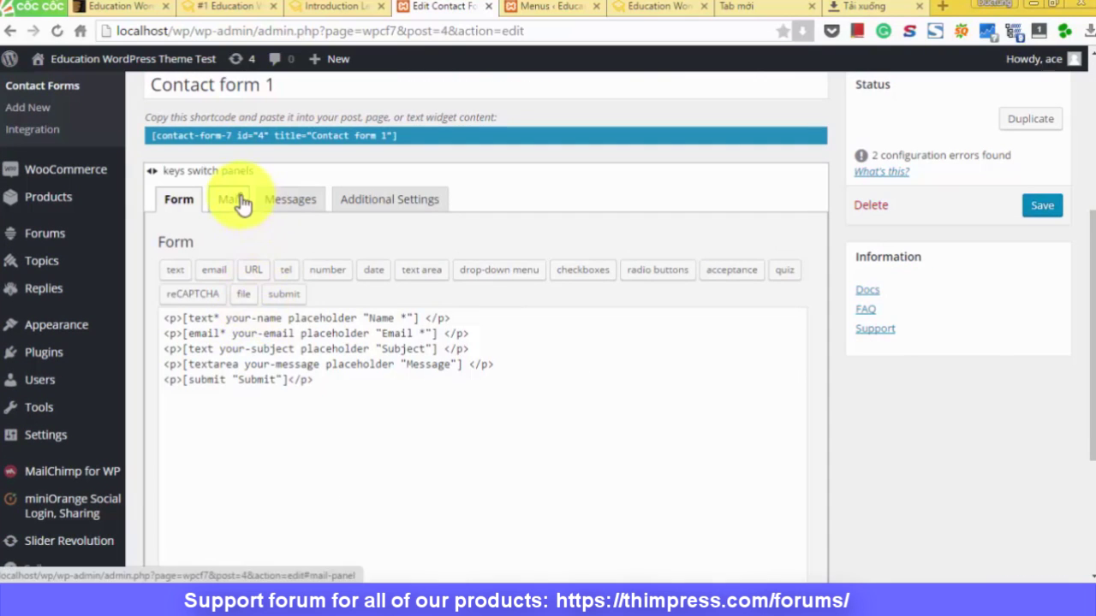
pyautogui.click(234, 202)
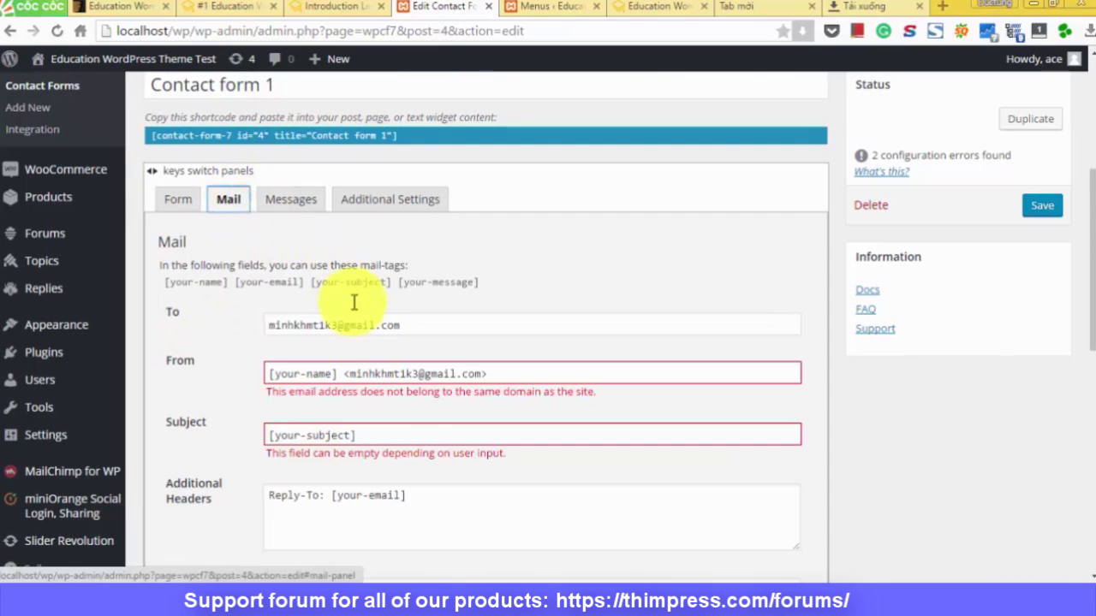
# Step: Replace the To and From addresses with your own e-mail, save, and return to the site tab
pyautogui.click(380, 367)
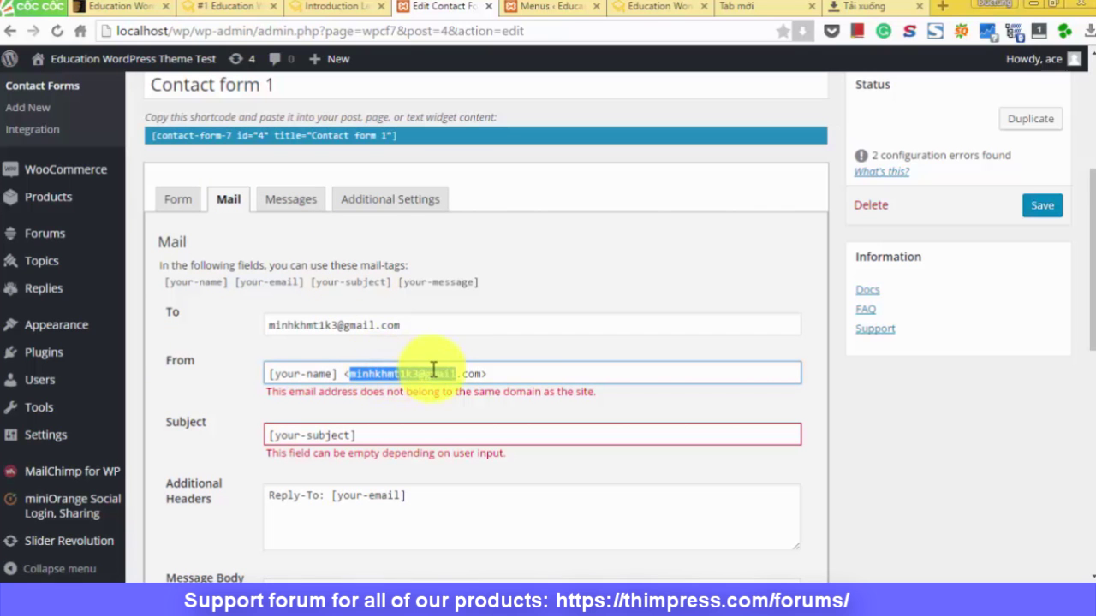
pyautogui.doubleClick(314, 326)
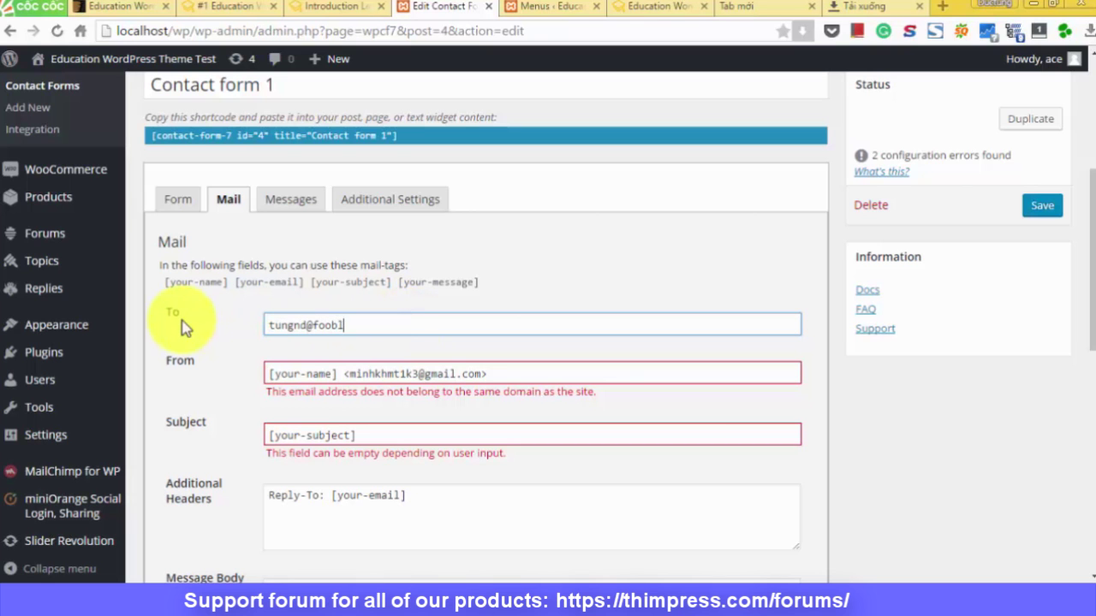
pyautogui.moveTo(359, 374); pyautogui.dragTo(467, 376)
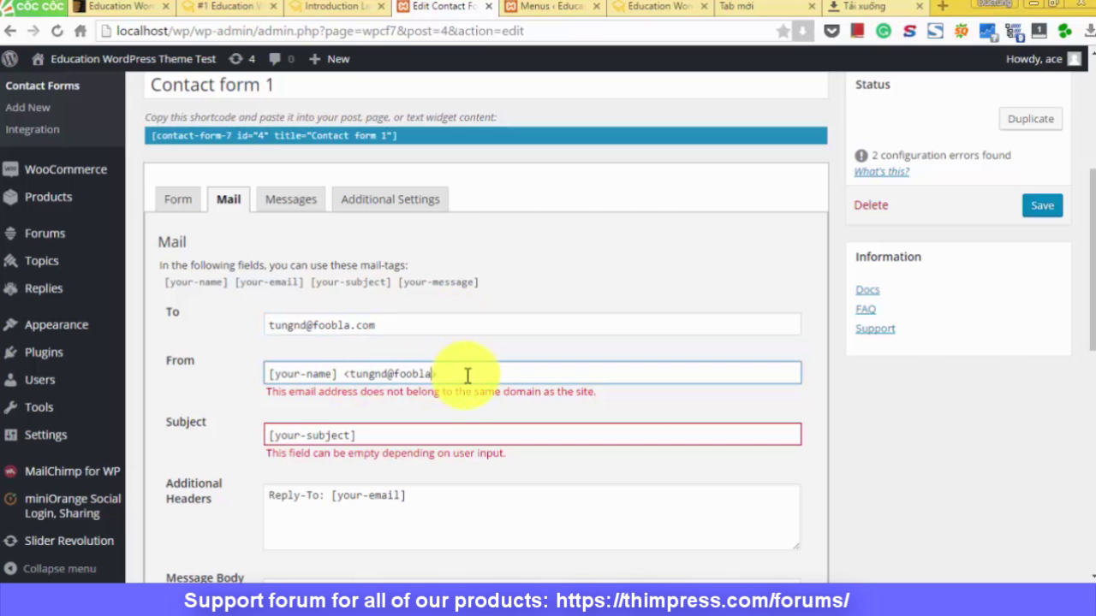
pyautogui.click(451, 434)
pyautogui.click(1039, 208)
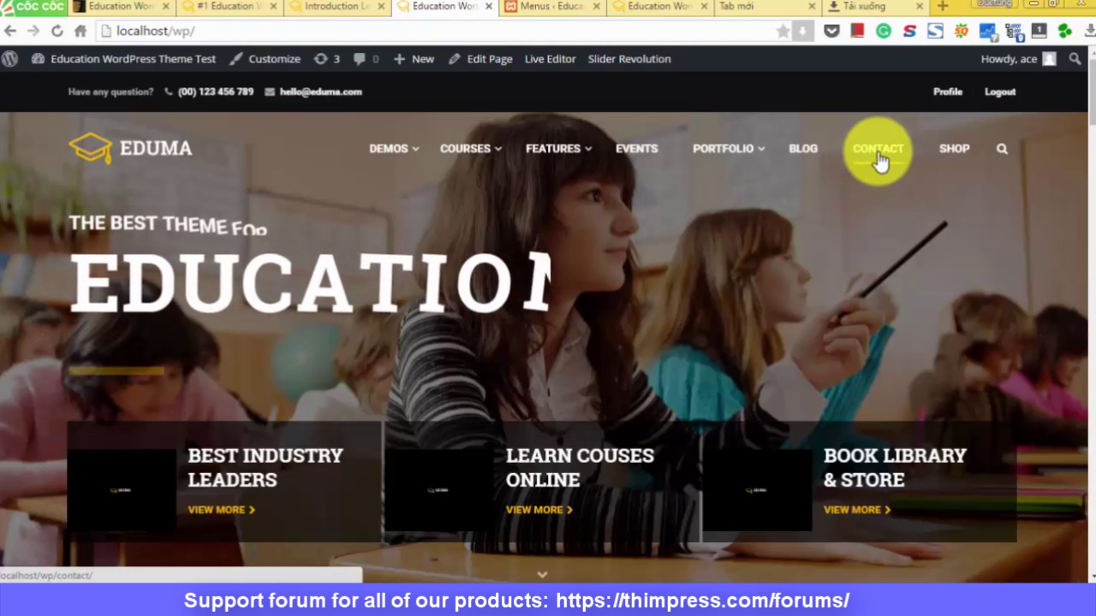
# Step: Highlight the MailChimp error under the Contact page's subscribe heading, then open the page in the editor
pyautogui.scroll(-7, 740, 282)
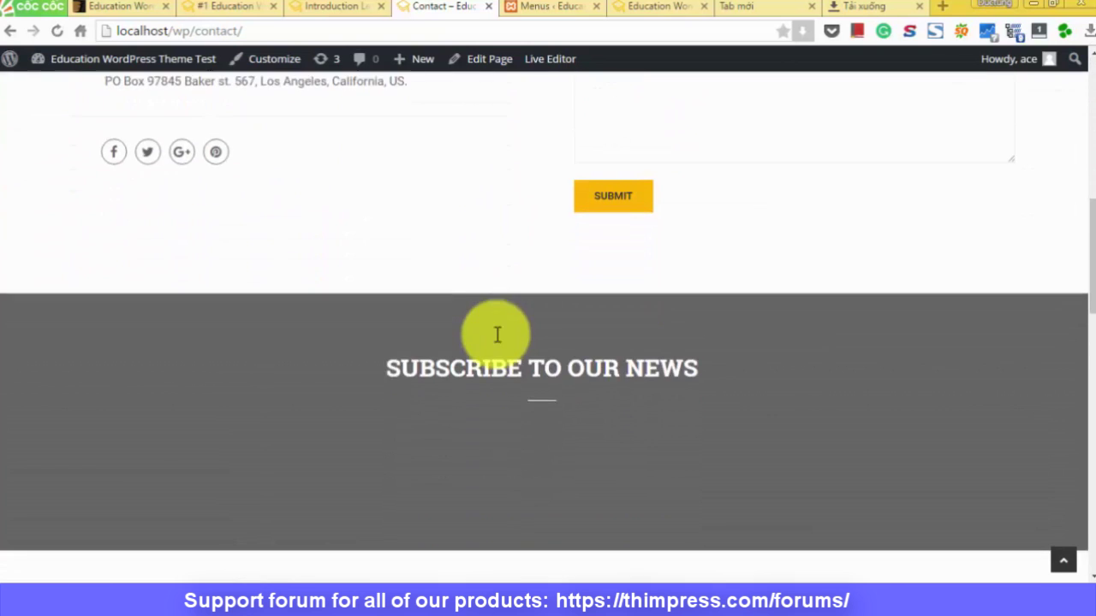
pyautogui.moveTo(394, 312); pyautogui.dragTo(572, 340)
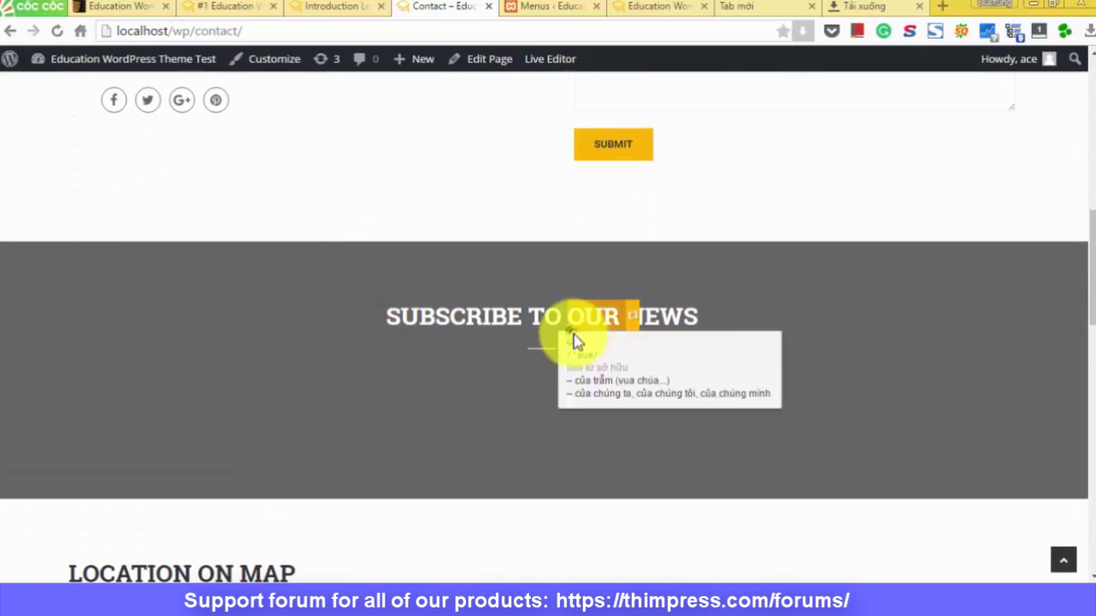
pyautogui.moveTo(358, 321); pyautogui.dragTo(809, 409)
pyautogui.tripleClick(511, 406)
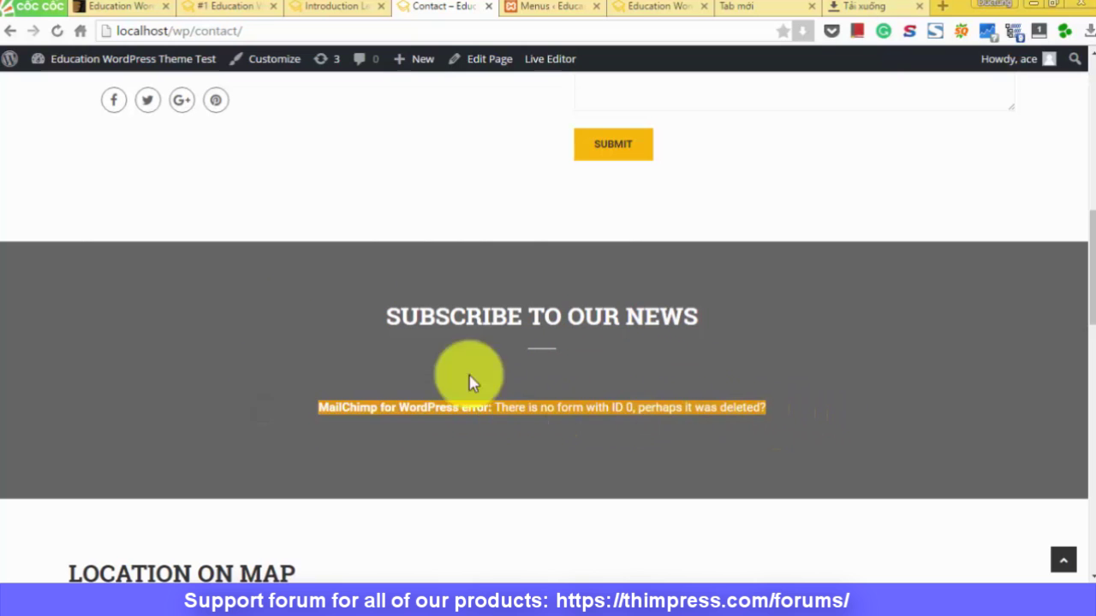
pyautogui.click(490, 58)
# Step: Leave the Contact page editor for the MailChimp for WP settings page
pyautogui.scroll(-8, 518, 374)
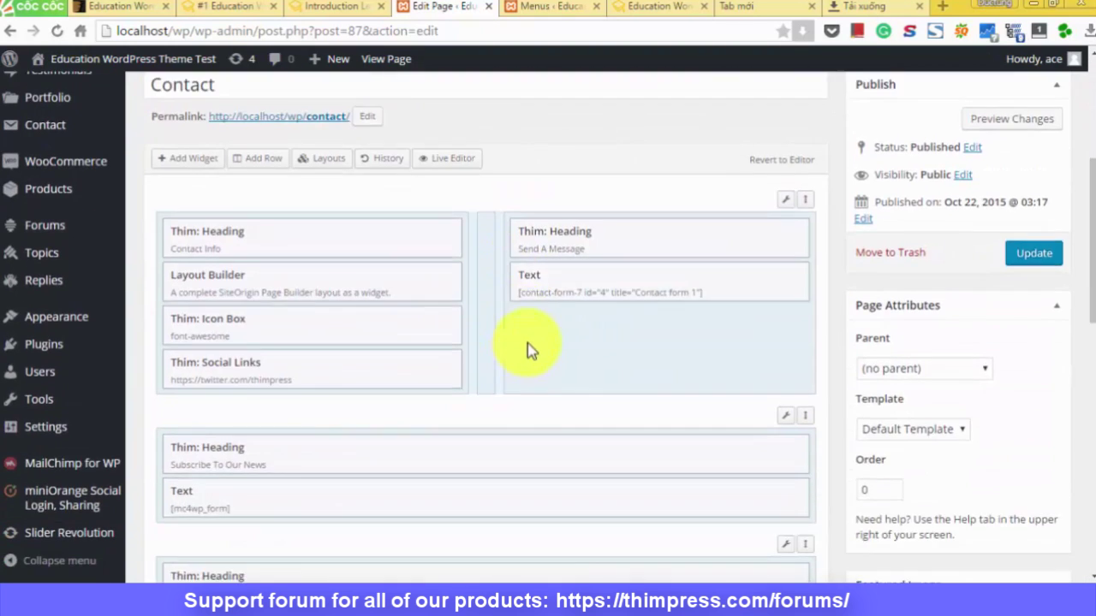
pyautogui.scroll(1, 534, 257)
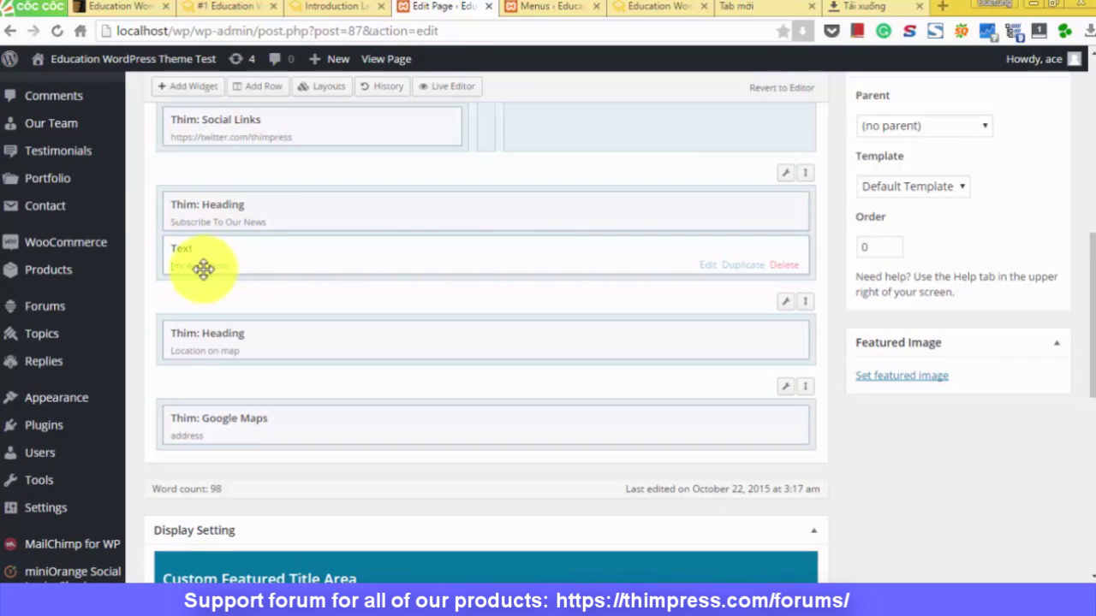
pyautogui.moveTo(99, 552)
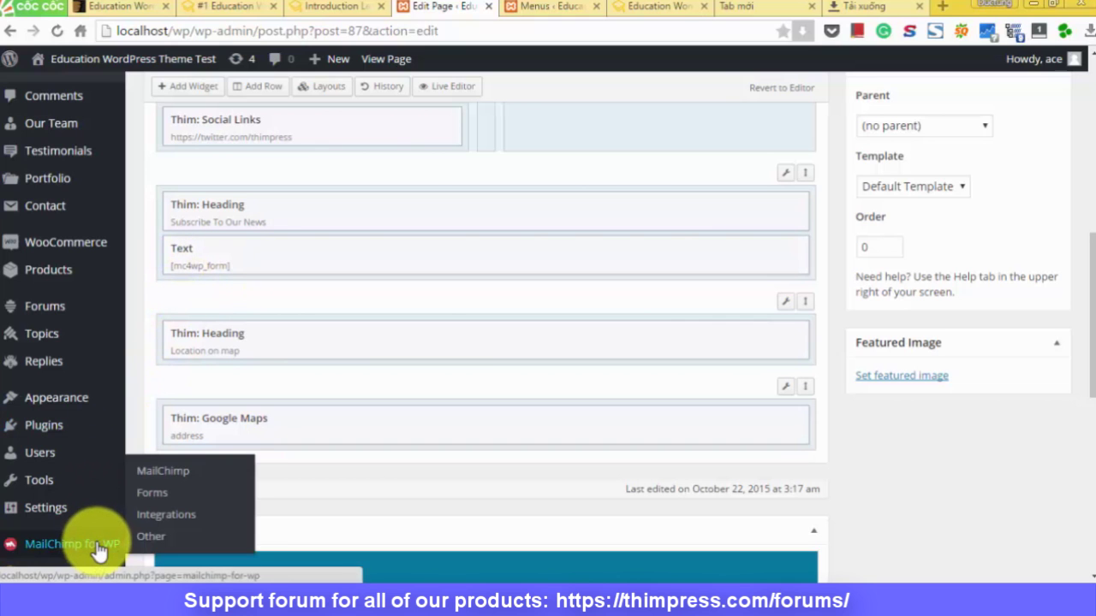
pyautogui.click(99, 552)
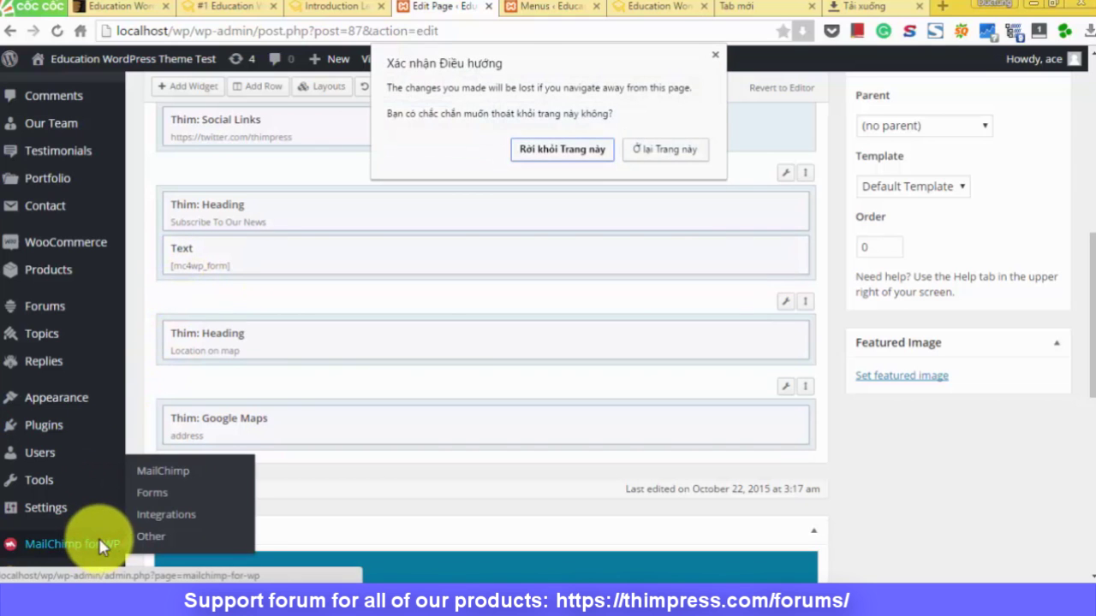
pyautogui.click(544, 149)
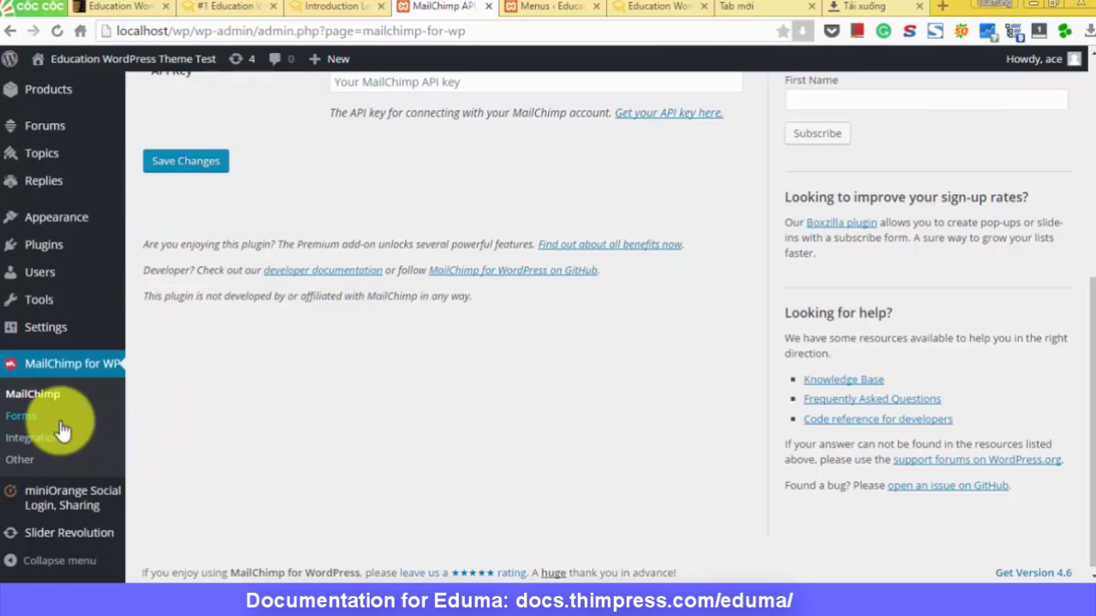
# Step: Look up the MailChimp sign-up form's shortcode, [mc4wp_form id="3101"]
pyautogui.click(60, 420)
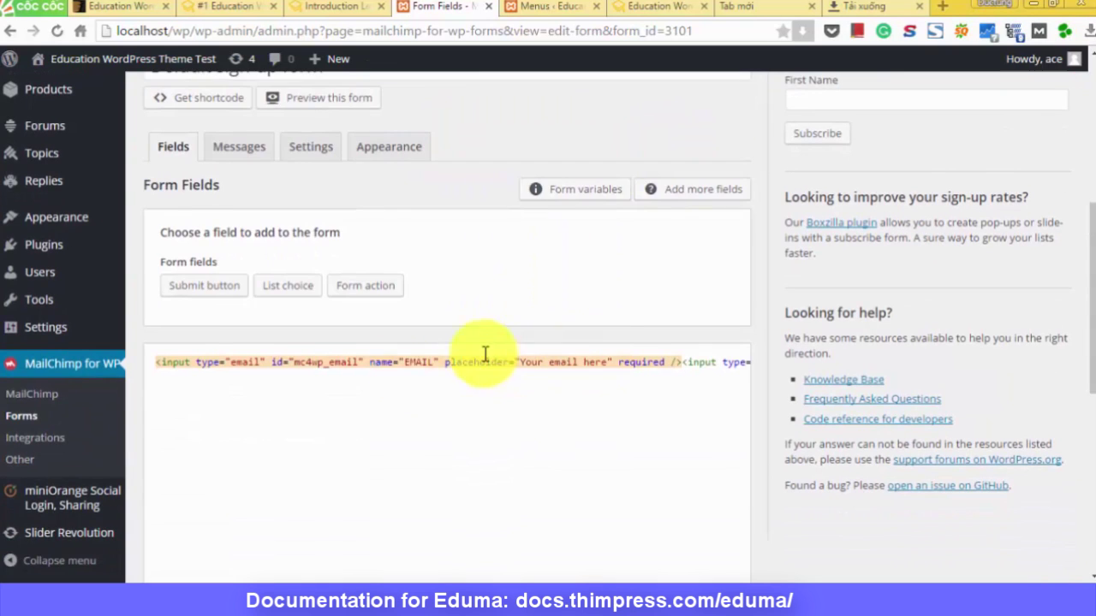
pyautogui.scroll(3, 565, 374)
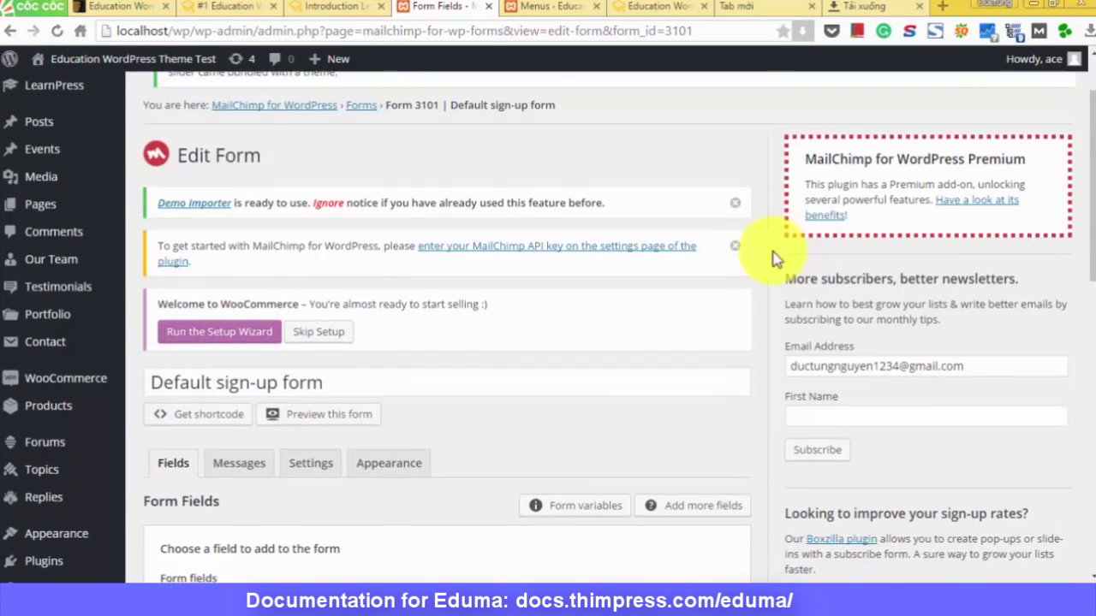
pyautogui.scroll(-3, 633, 269)
pyautogui.scroll(-7, 481, 284)
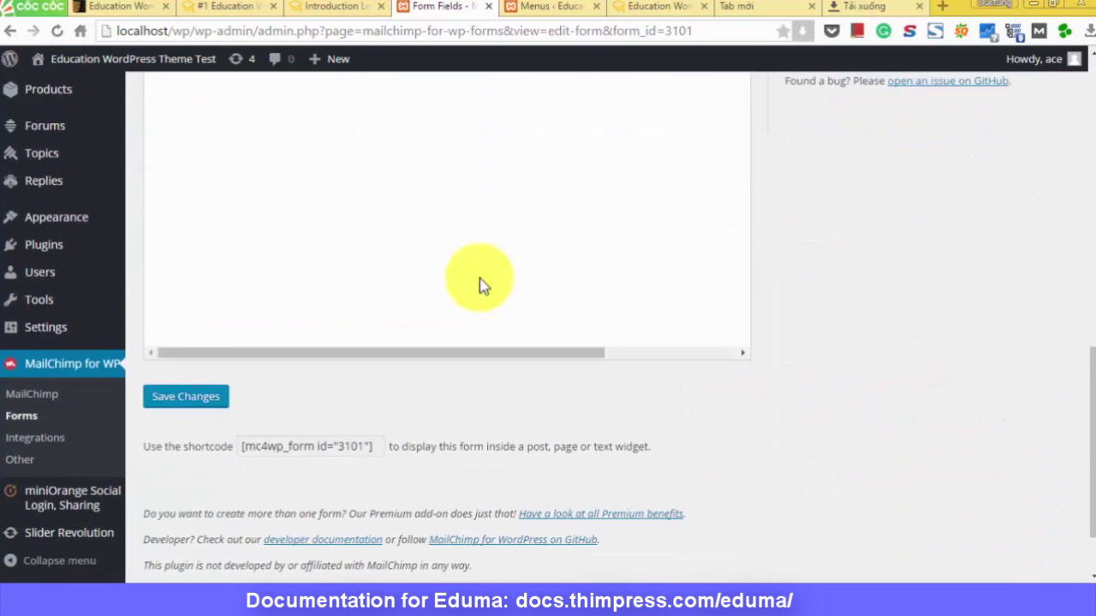
pyautogui.click(10, 31)
# Step: Put [mc4wp_form id="3101"] in the subscribe Text widget, update the Contact page, and view it
pyautogui.click(11, 31)
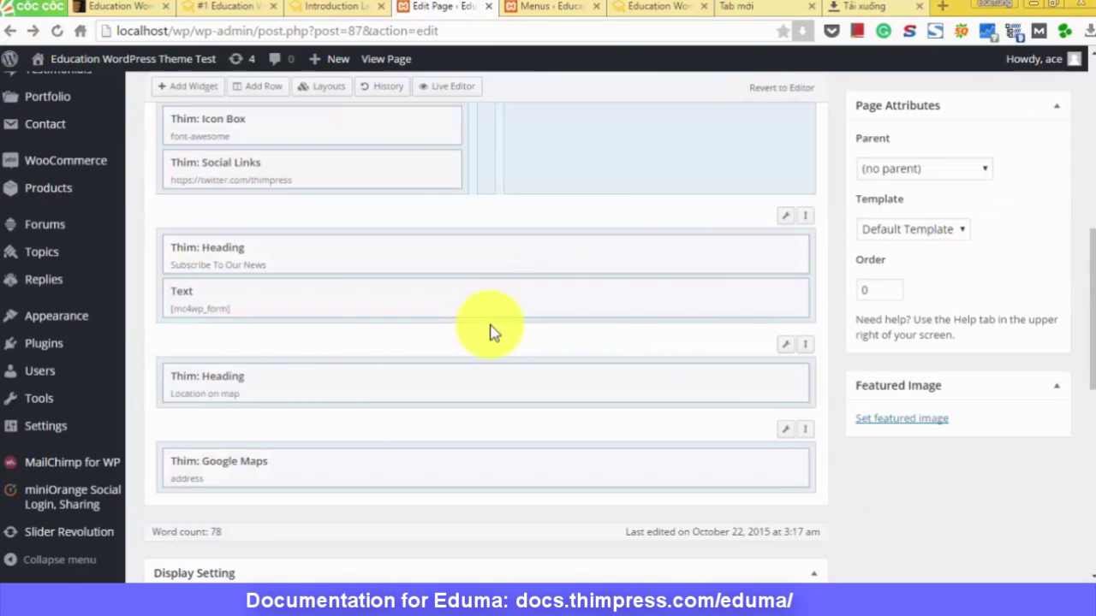
pyautogui.click(710, 311)
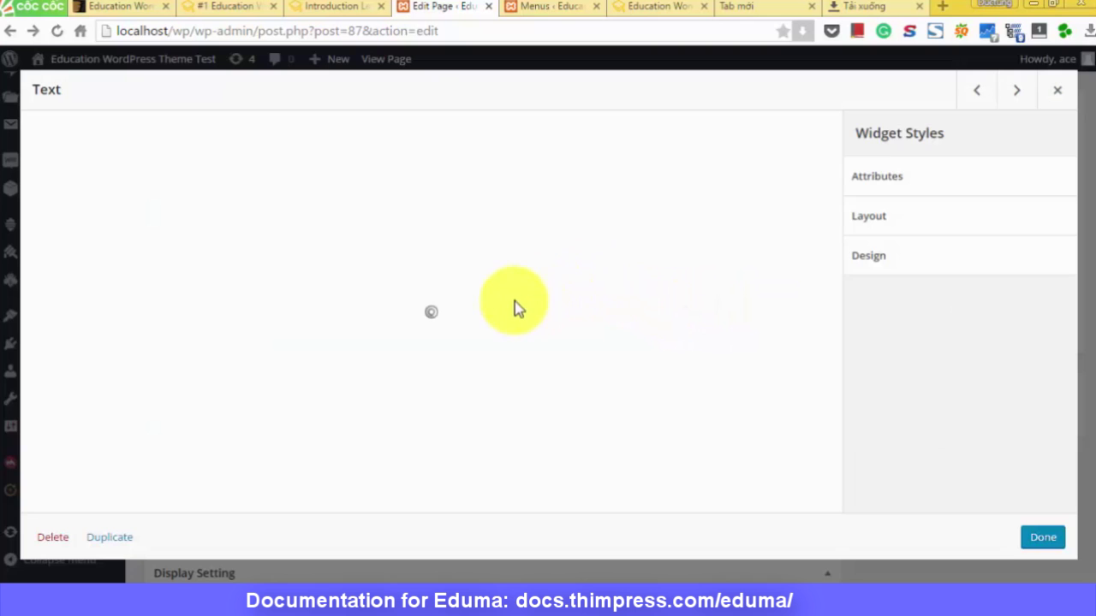
pyautogui.click(1046, 537)
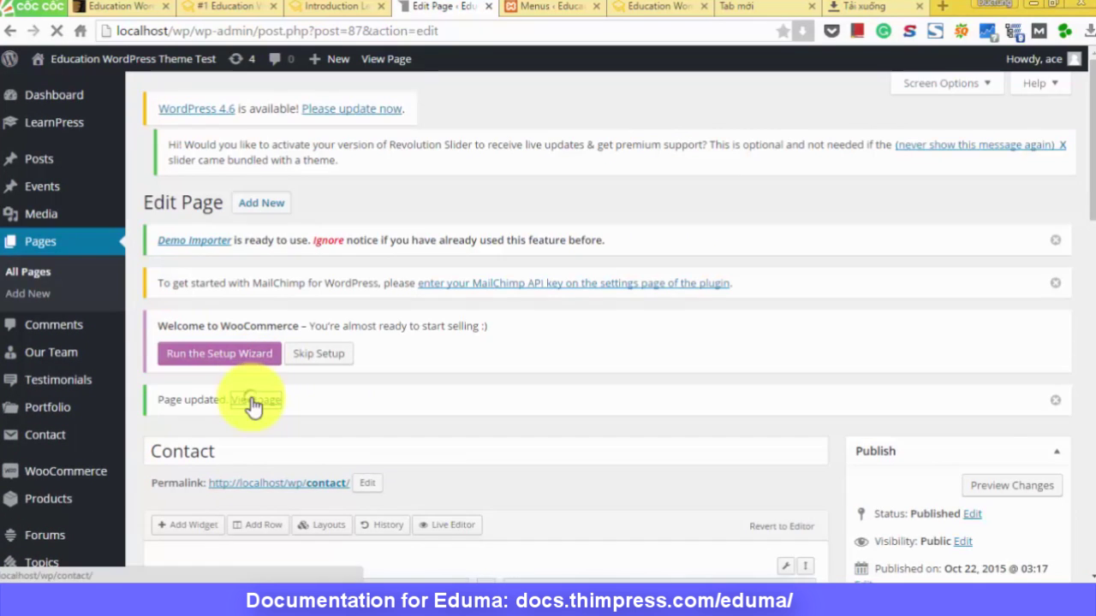
pyautogui.click(254, 402)
# Step: Check the Contact page's new sign-up form, then return to the Eduma homepage via the logo
pyautogui.scroll(-8, 403, 379)
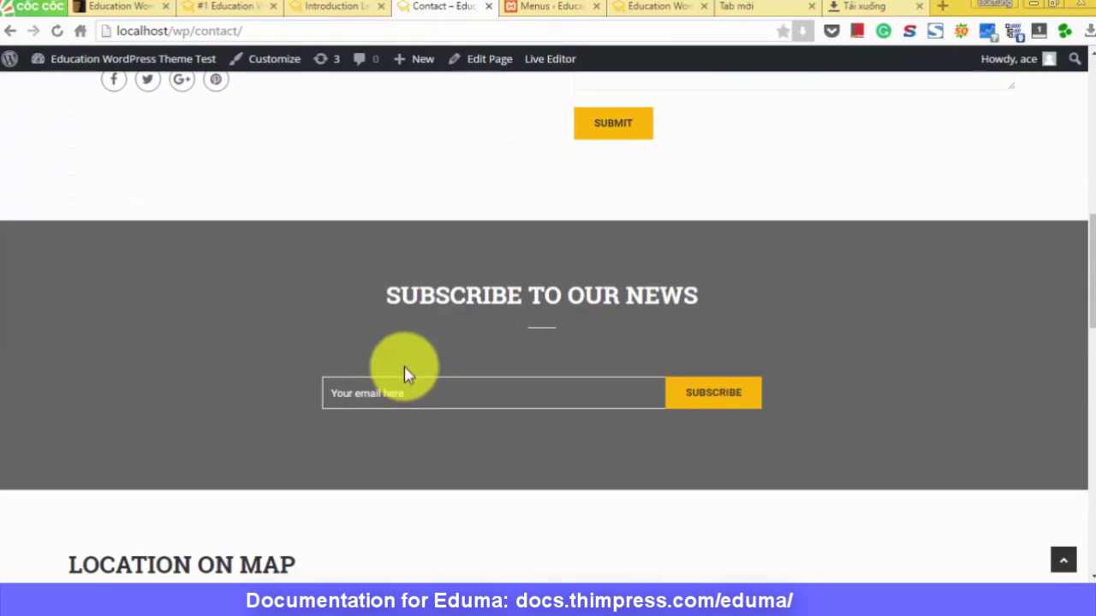
pyautogui.moveTo(374, 299); pyautogui.dragTo(785, 417)
pyautogui.click(785, 417)
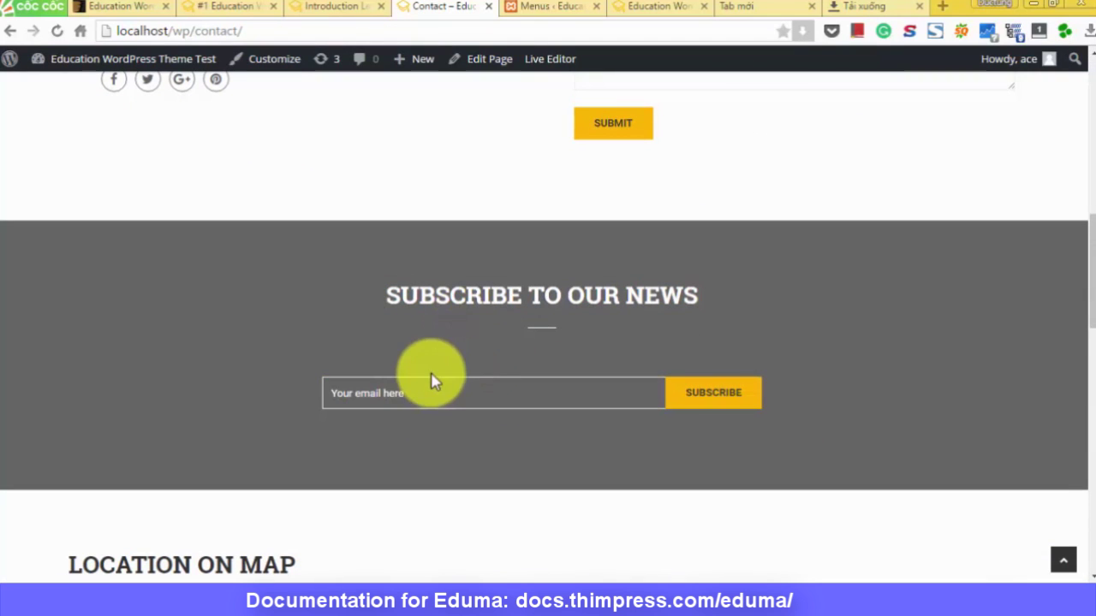
pyautogui.scroll(10, 416, 349)
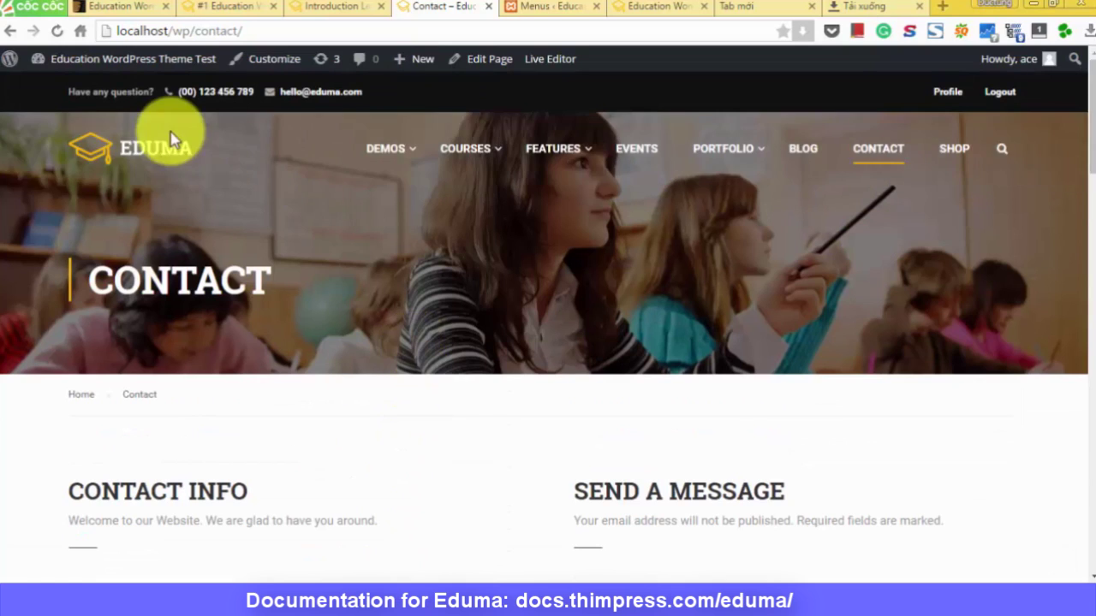
pyautogui.click(162, 159)
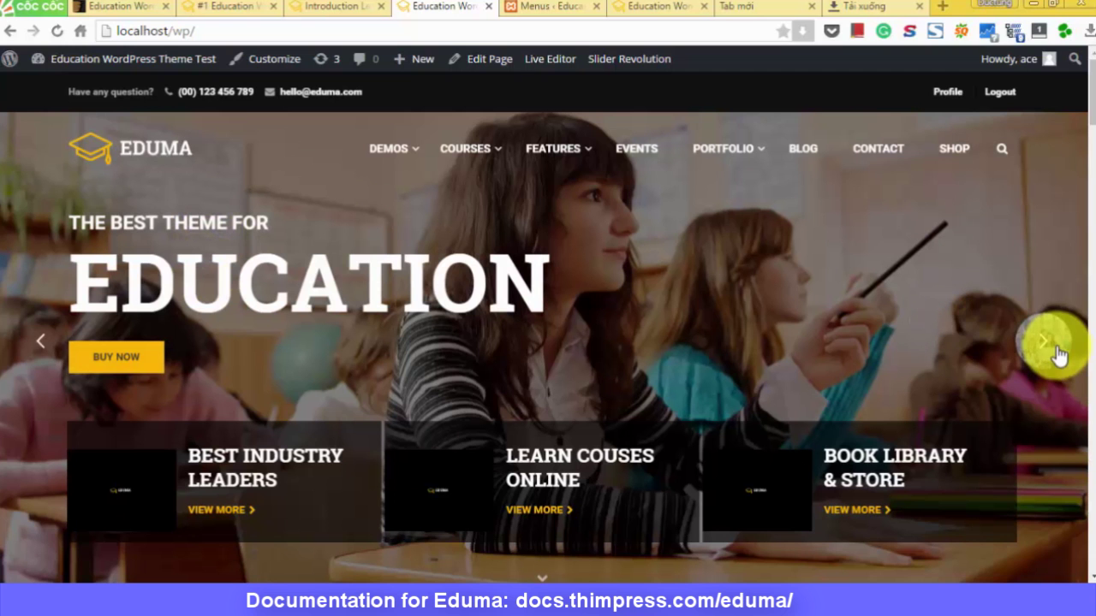
pyautogui.click(30, 340)
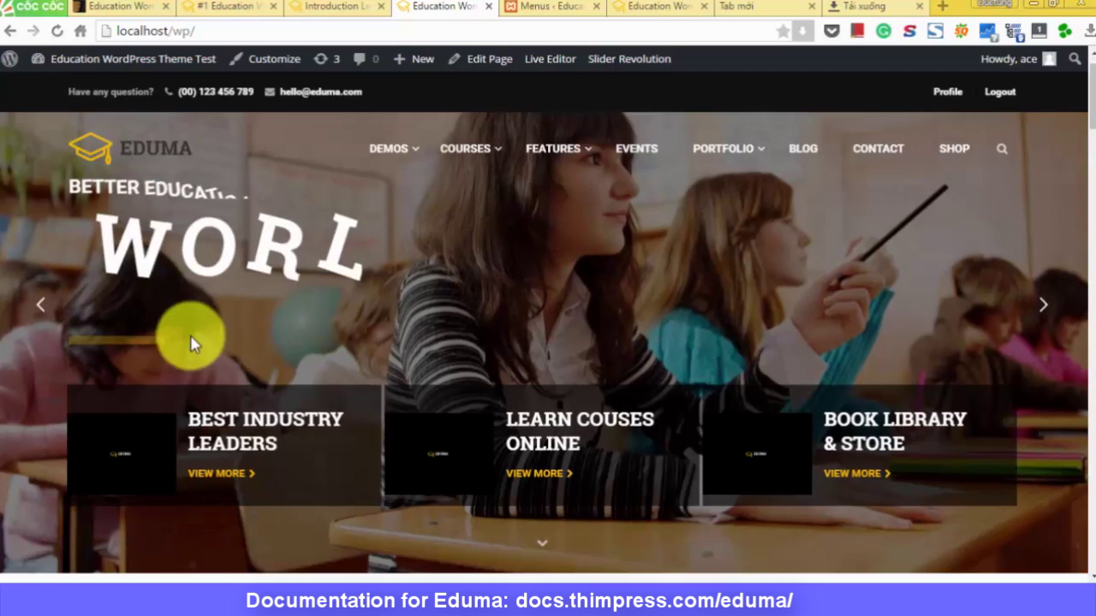
pyautogui.scroll(-2, 193, 334)
pyautogui.scroll(-4, 231, 332)
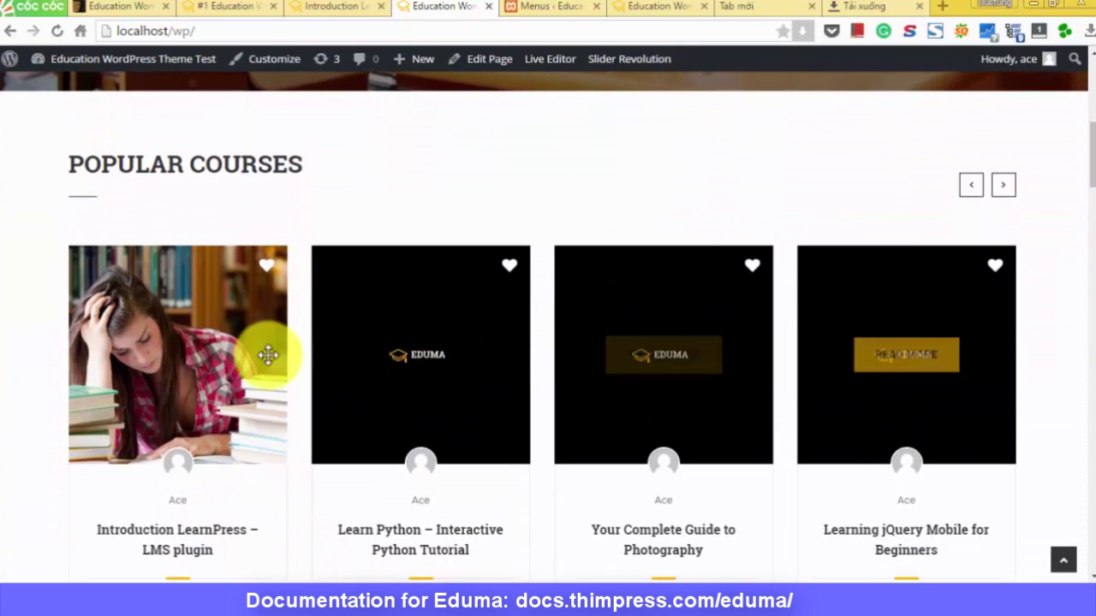
pyautogui.scroll(-3, 824, 372)
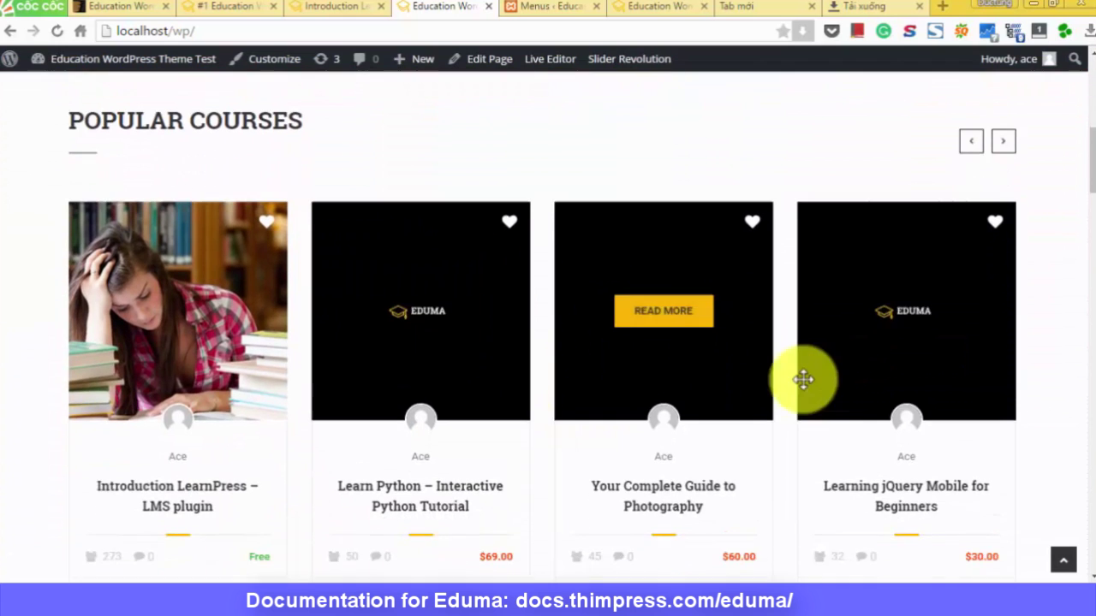
pyautogui.scroll(-7, 788, 404)
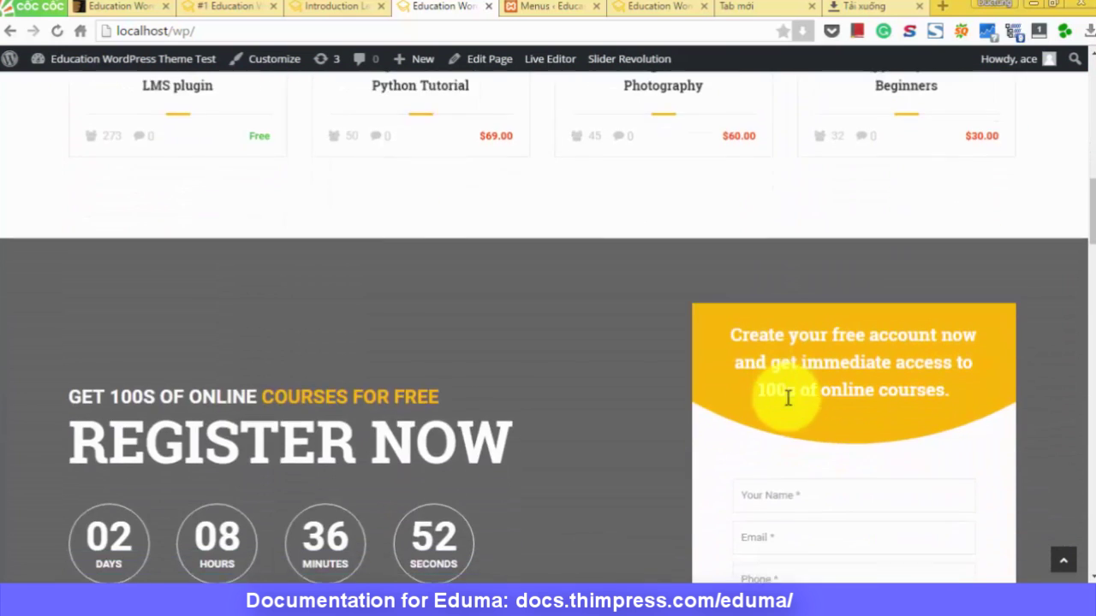
pyautogui.scroll(-8, 741, 390)
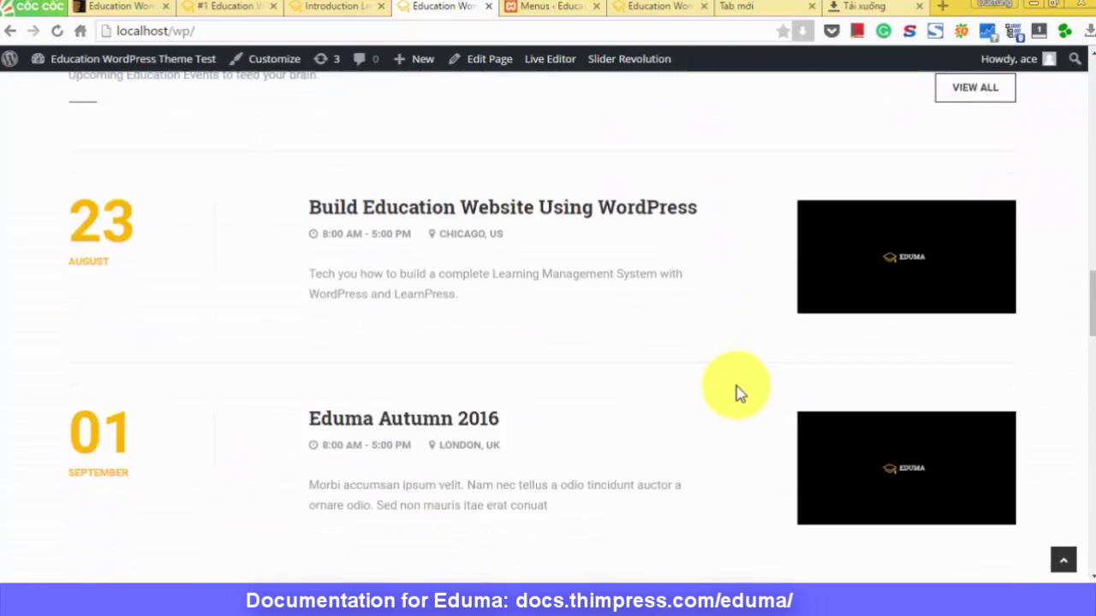
pyautogui.scroll(-7, 695, 389)
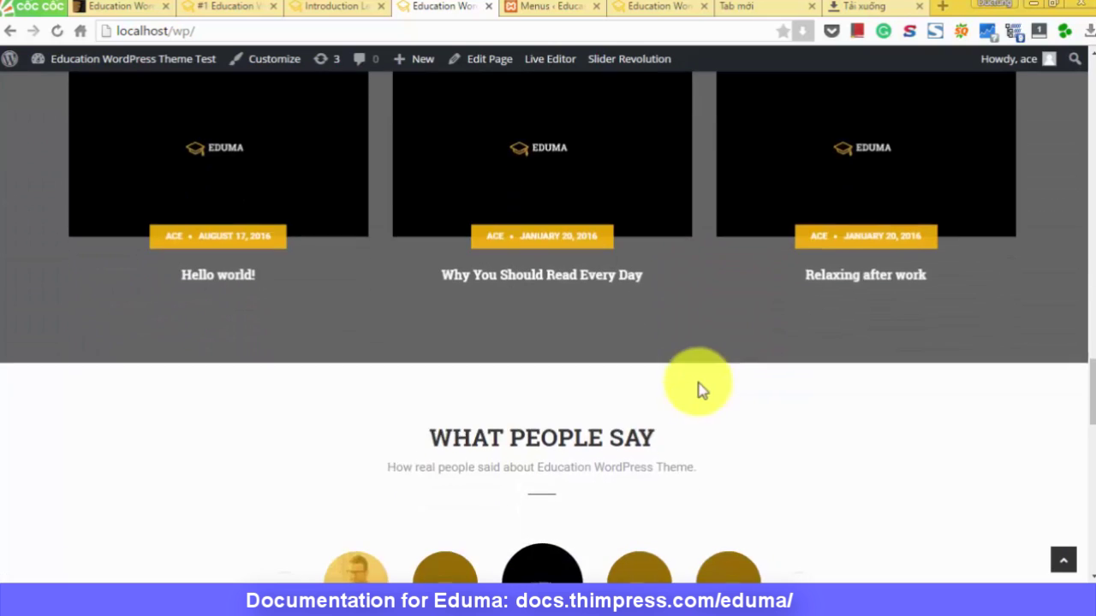
pyautogui.scroll(-4, 764, 399)
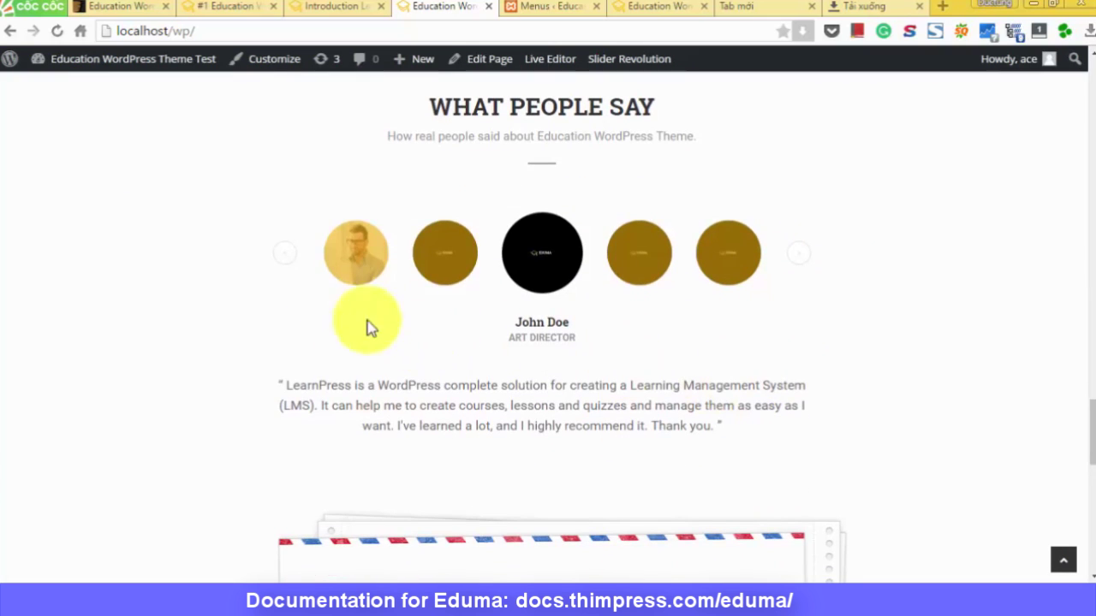
pyautogui.click(353, 271)
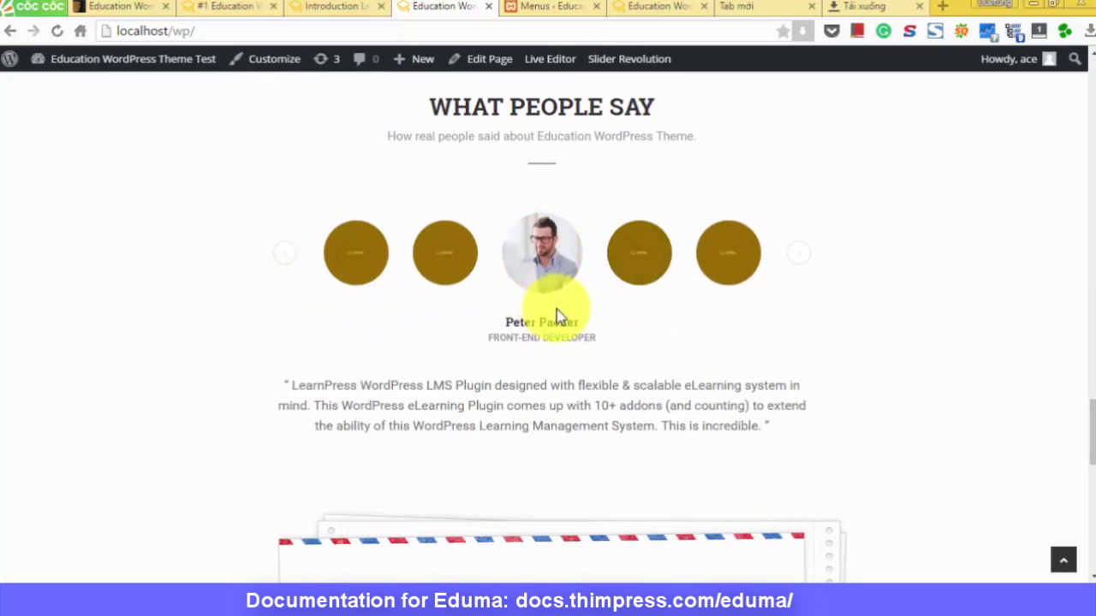
pyautogui.scroll(-7, 526, 403)
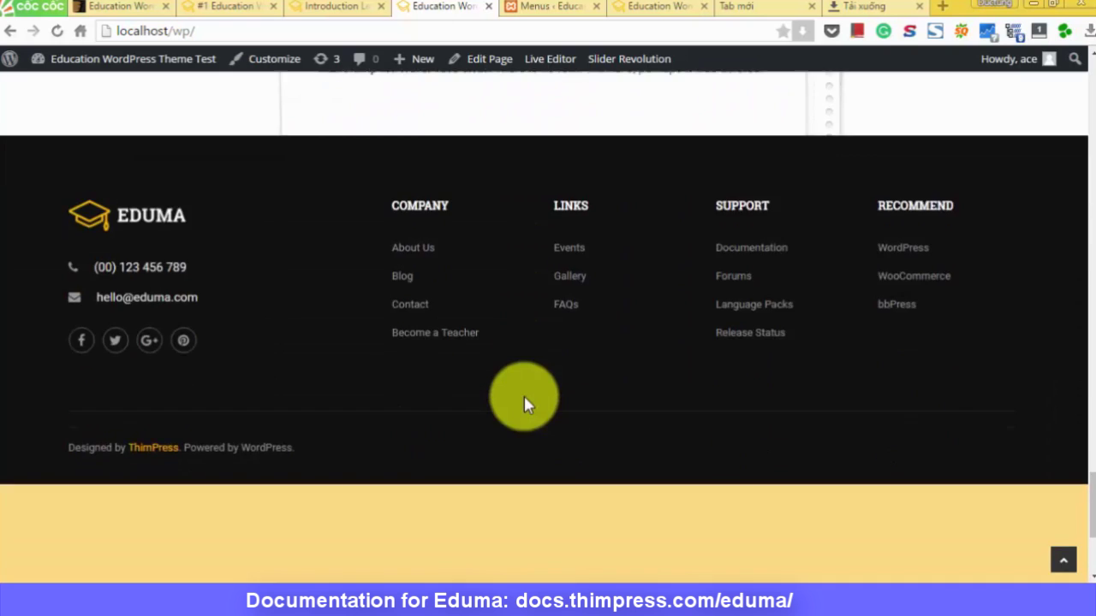
pyautogui.scroll(3, 524, 396)
pyautogui.scroll(15, 524, 396)
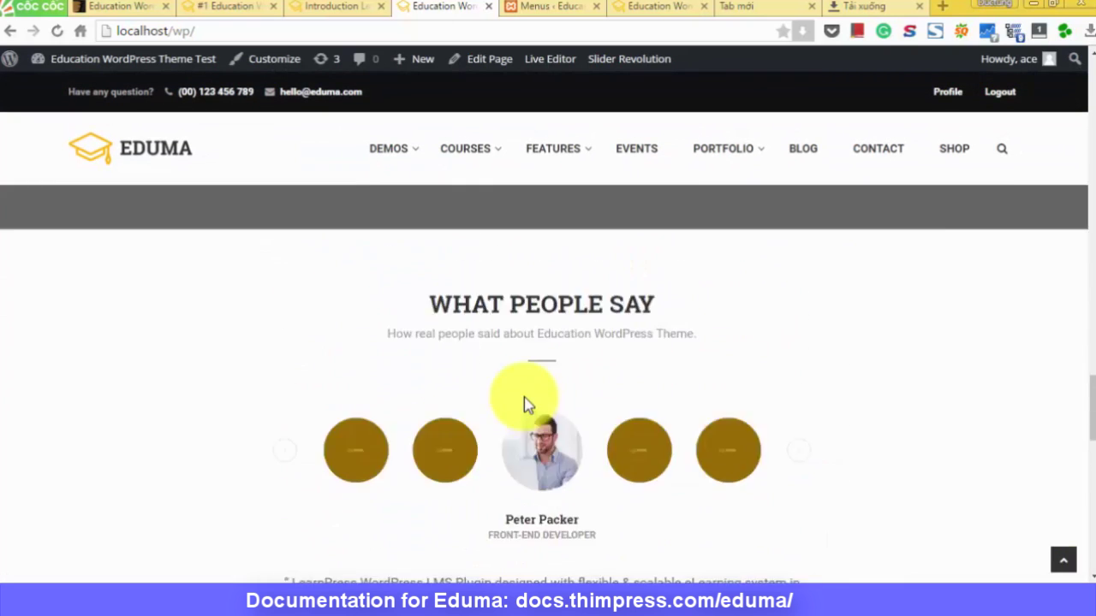
pyautogui.scroll(15, 534, 409)
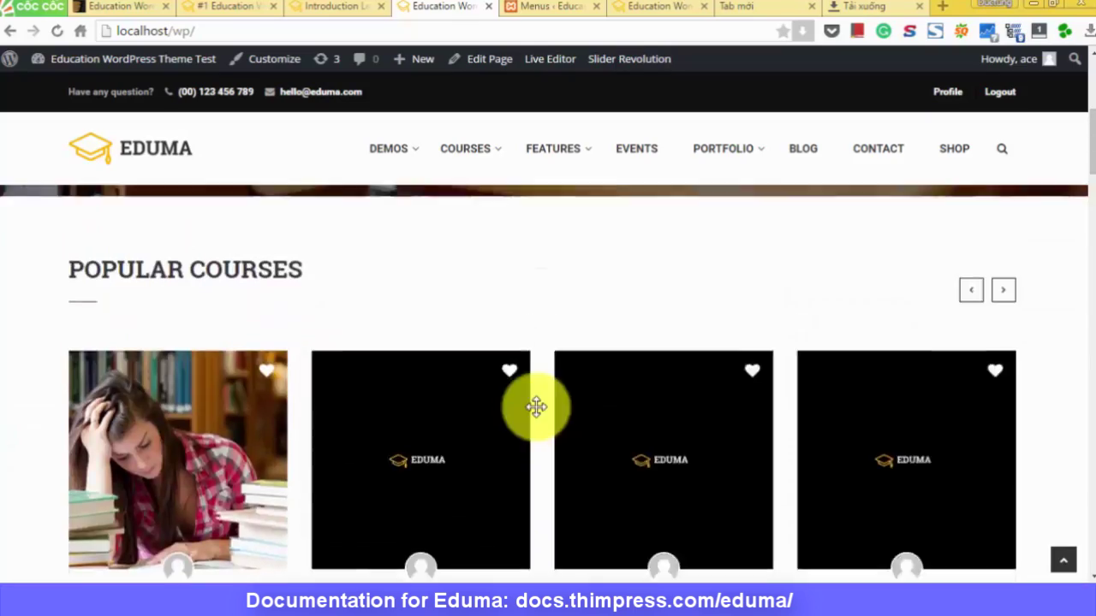